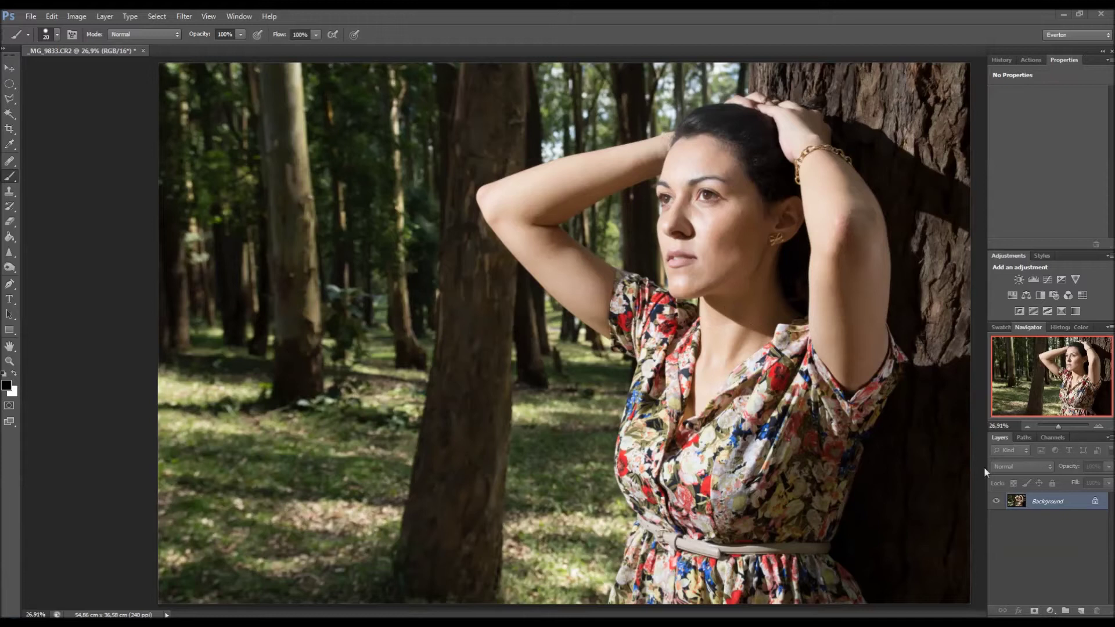
Duplicate the Background layer and rename the copy "Base"
{"action": "left_click", "coordinate": [1058, 513]}
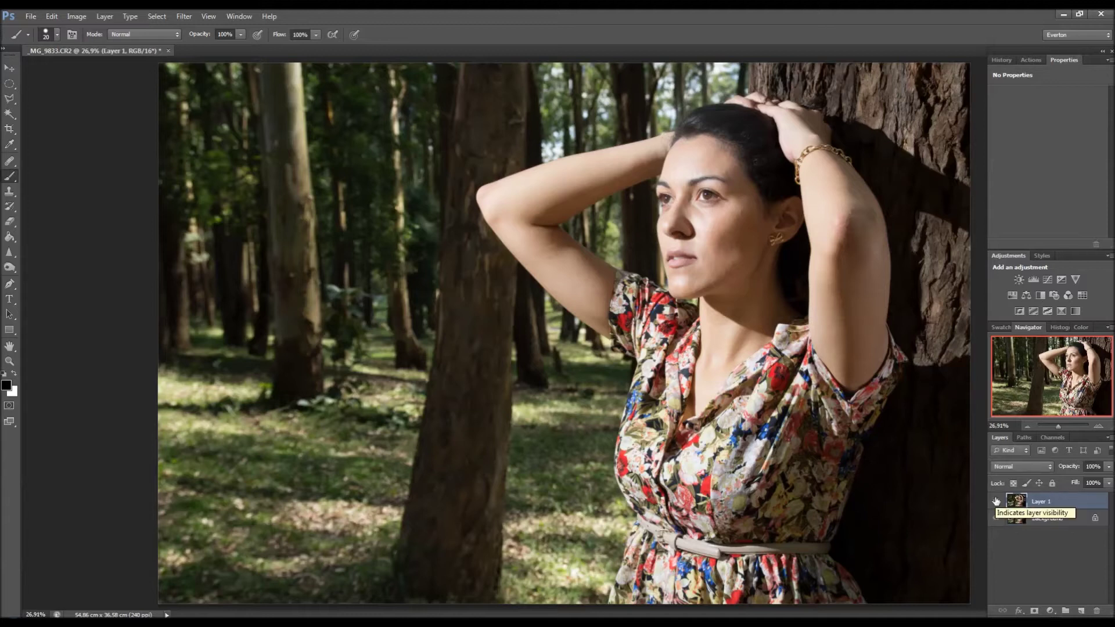
{"action": "key", "text": "ctrl+j"}
{"action": "double_click", "coordinate": [1049, 501]}
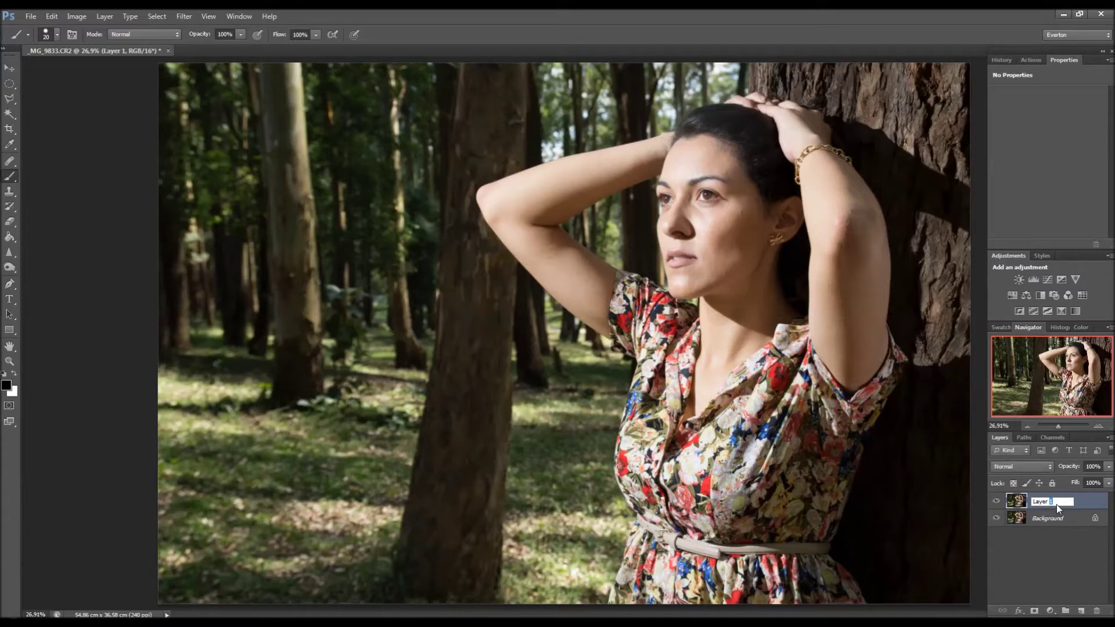
{"action": "key", "text": "ctrl+a"}
{"action": "type", "text": "Ba"}
{"action": "key", "text": "Return"}
Add a Levels adjustment layer above Base and set its midtone input to 0.96
{"action": "left_click", "coordinate": [1033, 280]}
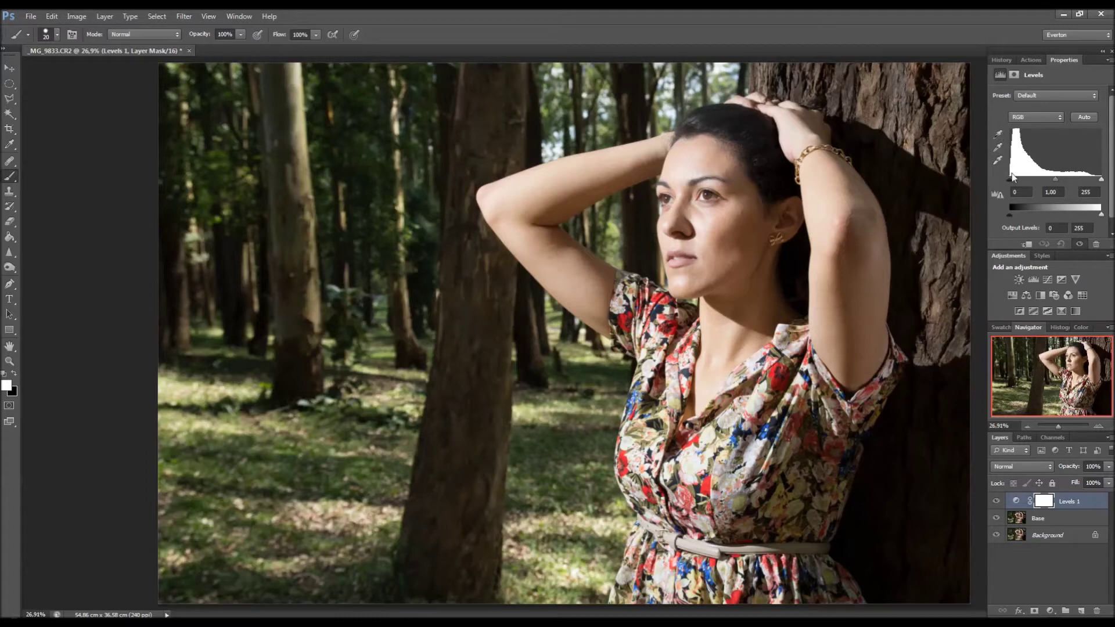
{"action": "mouse_move", "coordinate": [1009, 180]}
{"action": "left_mouse_down"}
{"action": "mouse_move", "coordinate": [1022, 178]}
{"action": "mouse_move", "coordinate": [1008, 179]}
{"action": "left_mouse_up"}
{"action": "left_click_drag", "start_coordinate": [1101, 179], "coordinate": [1056, 181]}
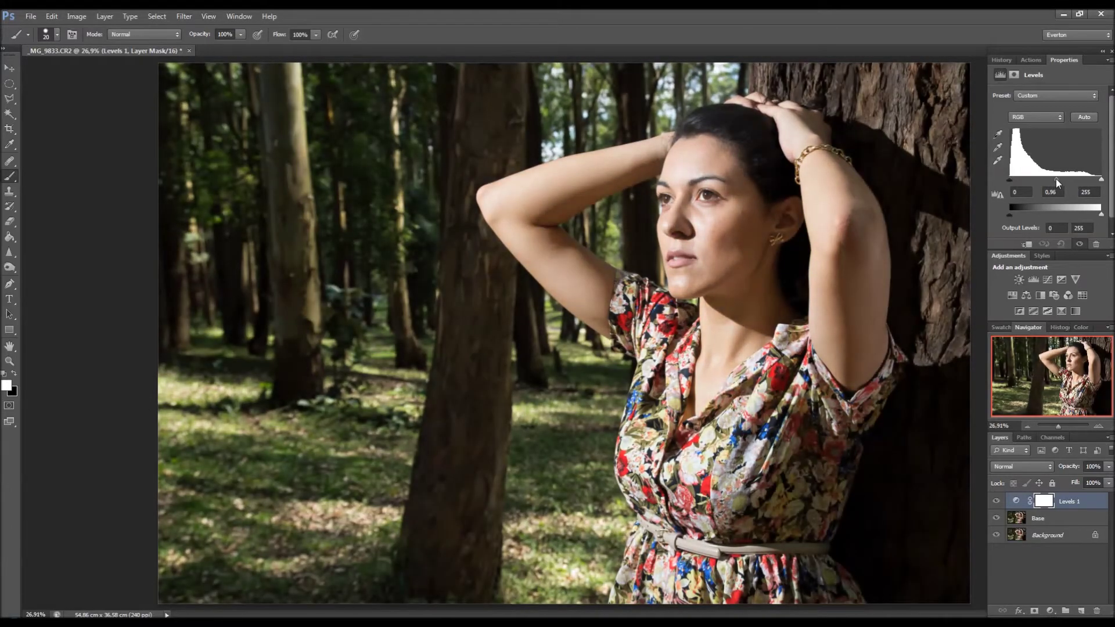
Preview the clipped shadows in Levels and sample the black point from the dark area behind the neck
{"action": "left_click", "coordinate": [998, 135]}
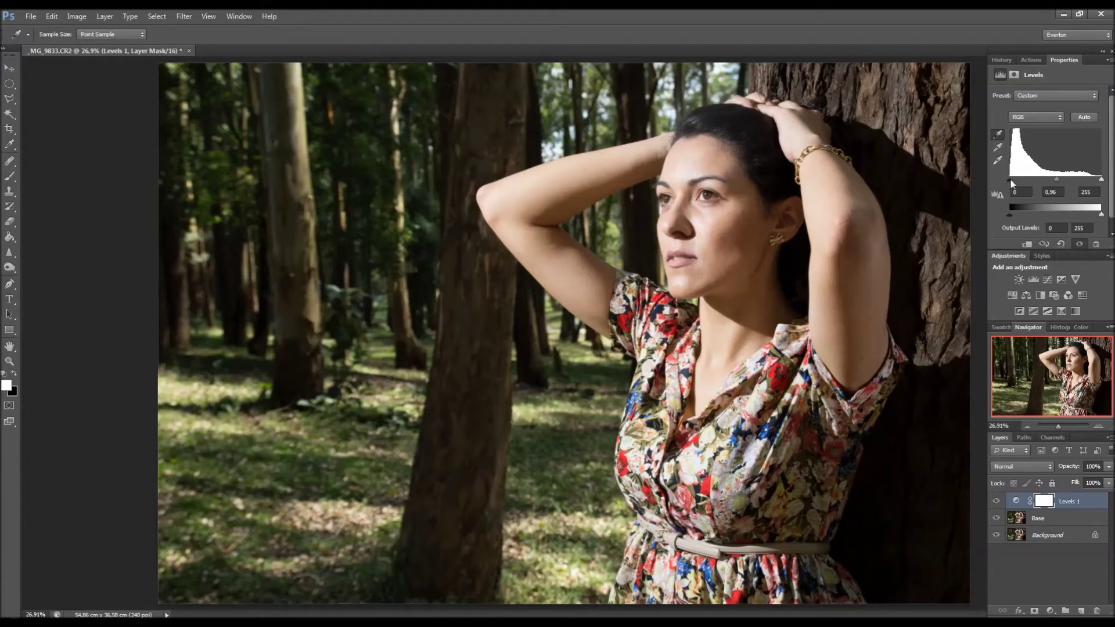
{"action": "left_click", "coordinate": [1010, 179], "text": "alt"}
{"action": "left_click_drag", "start_coordinate": [1009, 179], "coordinate": [1012, 179]}
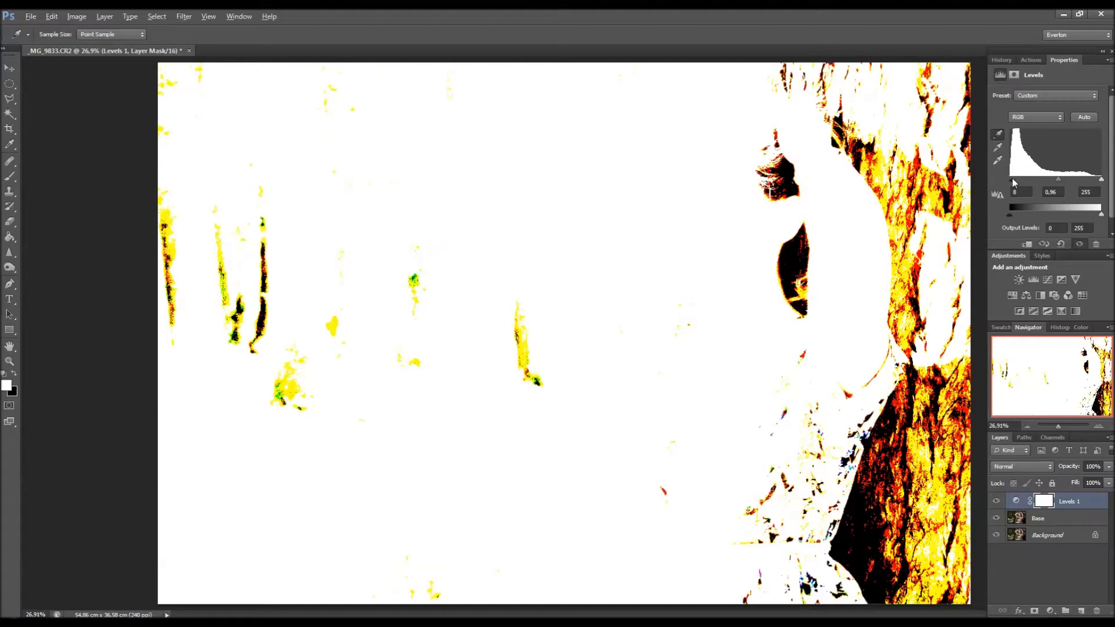
{"action": "left_click_drag", "start_coordinate": [1013, 179], "coordinate": [1003, 182]}
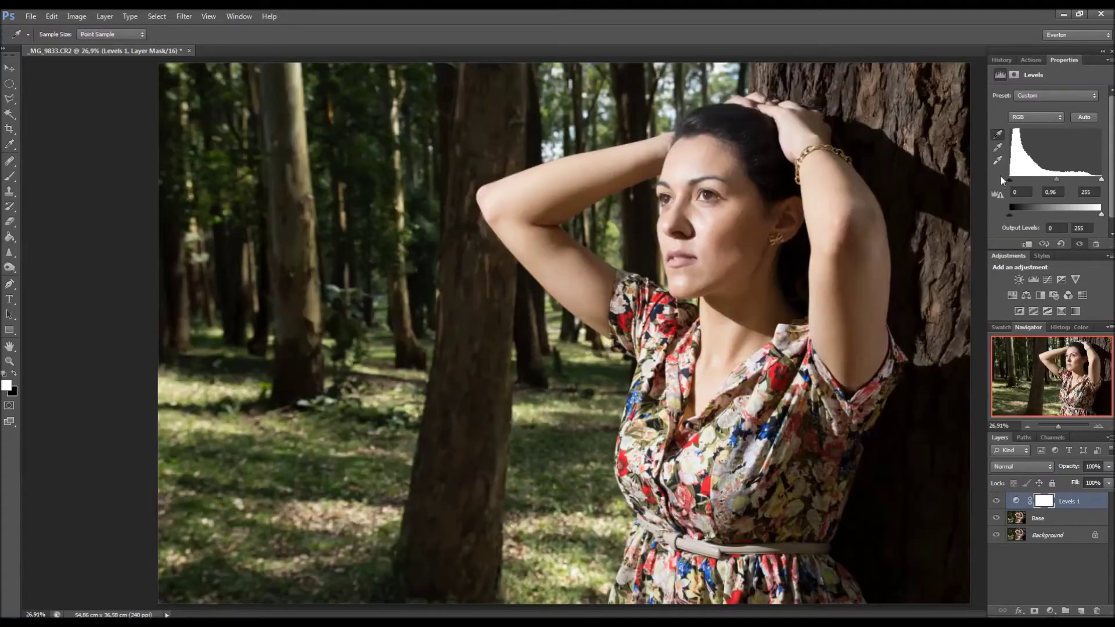
{"action": "left_click", "coordinate": [793, 255]}
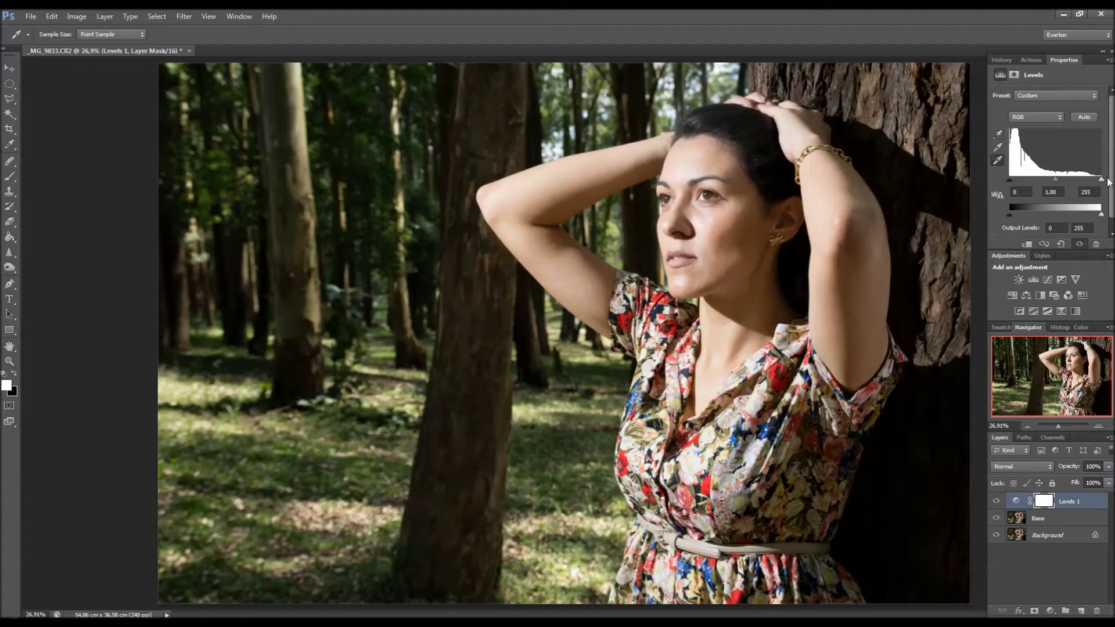
Preview the clipped highlights in Levels at several lowered white input values, returning the white input to 255
{"action": "left_click_drag", "start_coordinate": [1103, 183], "coordinate": [1070, 176]}
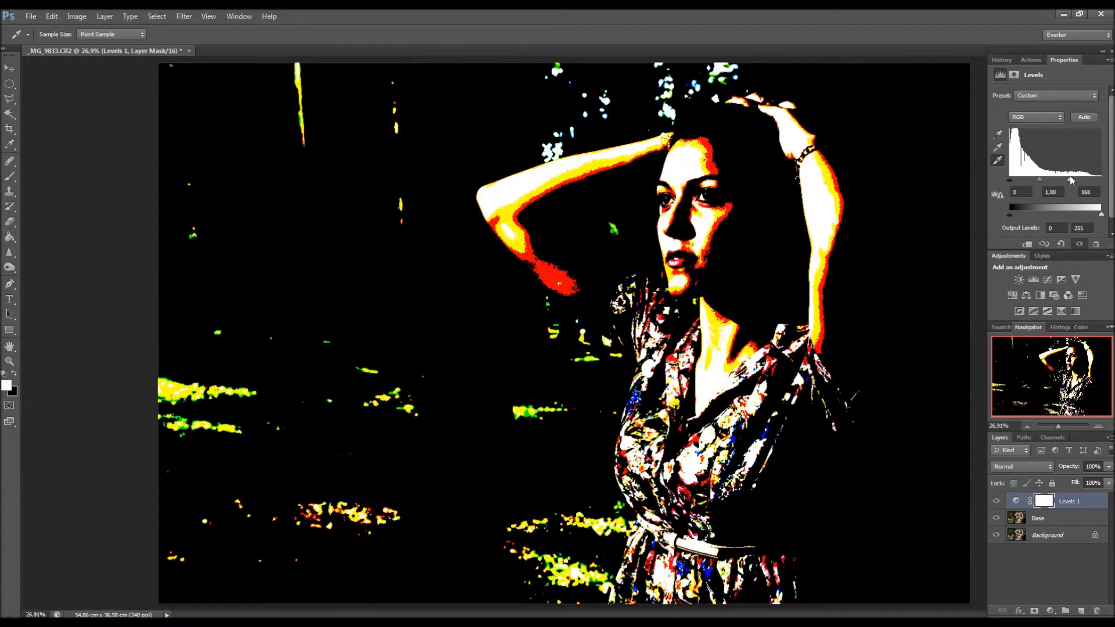
{"action": "left_click_drag", "start_coordinate": [1069, 176], "coordinate": [1102, 177]}
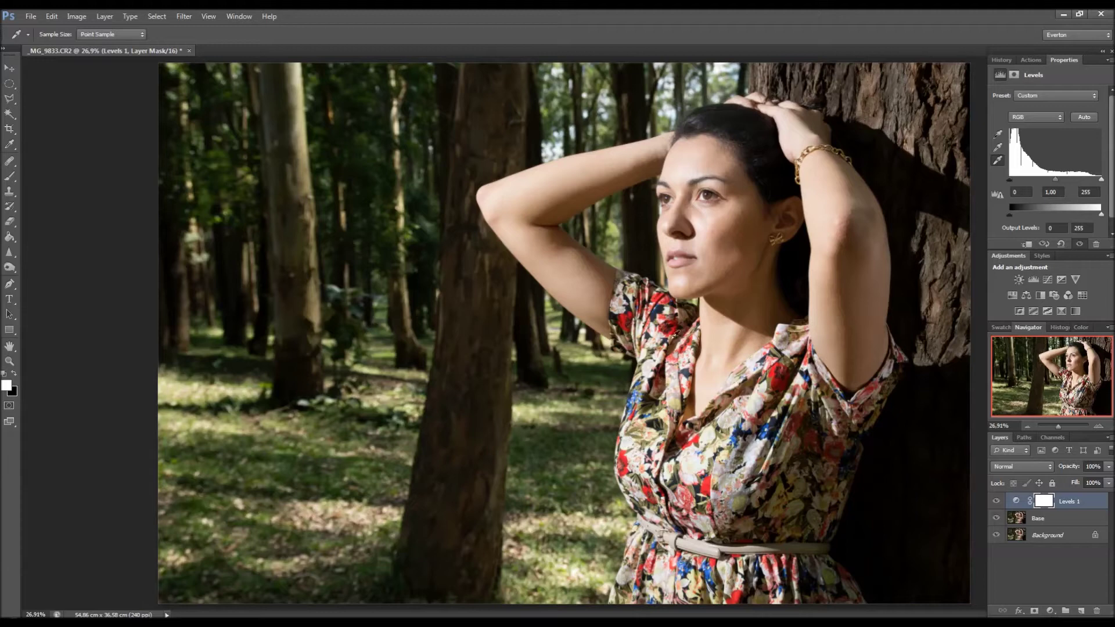
{"action": "left_click_drag", "start_coordinate": [1101, 179], "coordinate": [1078, 179]}
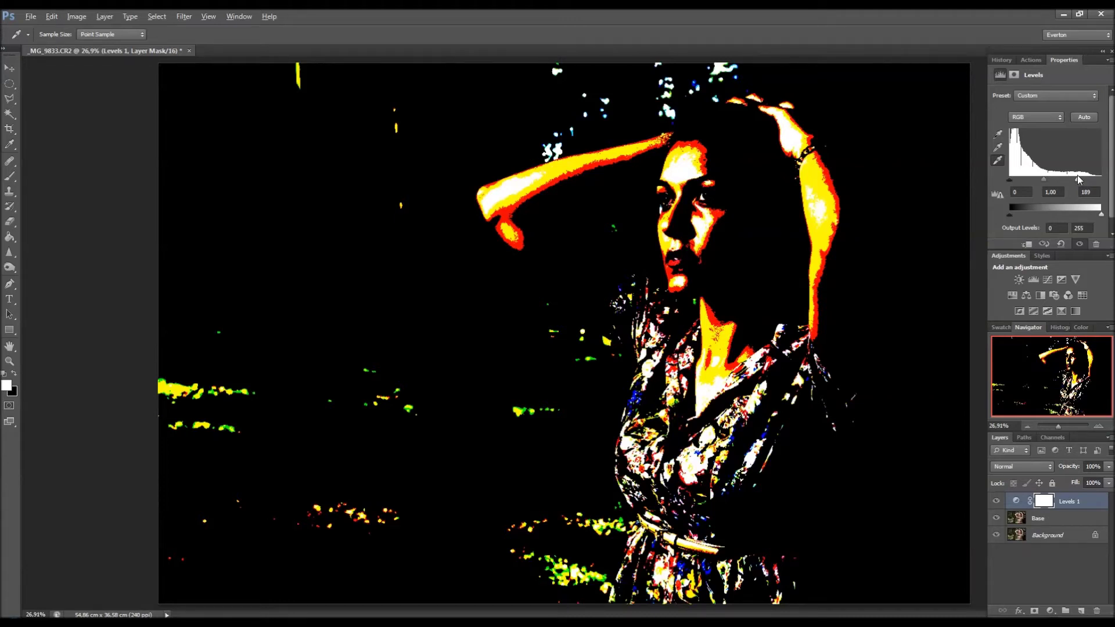
{"action": "left_click_drag", "start_coordinate": [1077, 180], "coordinate": [1086, 179]}
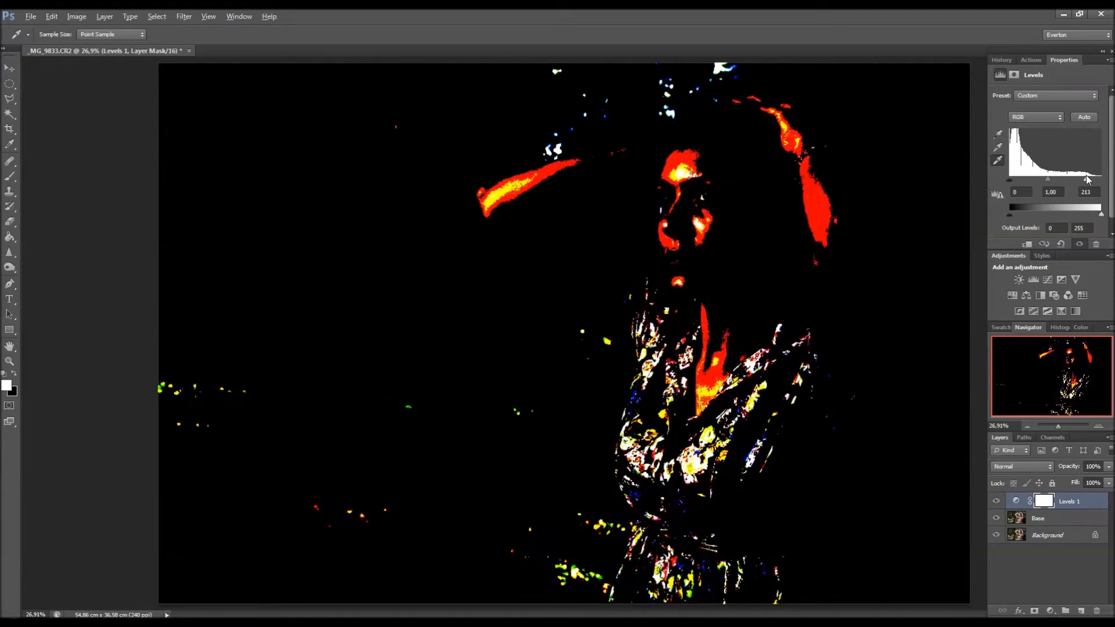
{"action": "left_click_drag", "start_coordinate": [1087, 180], "coordinate": [1099, 180]}
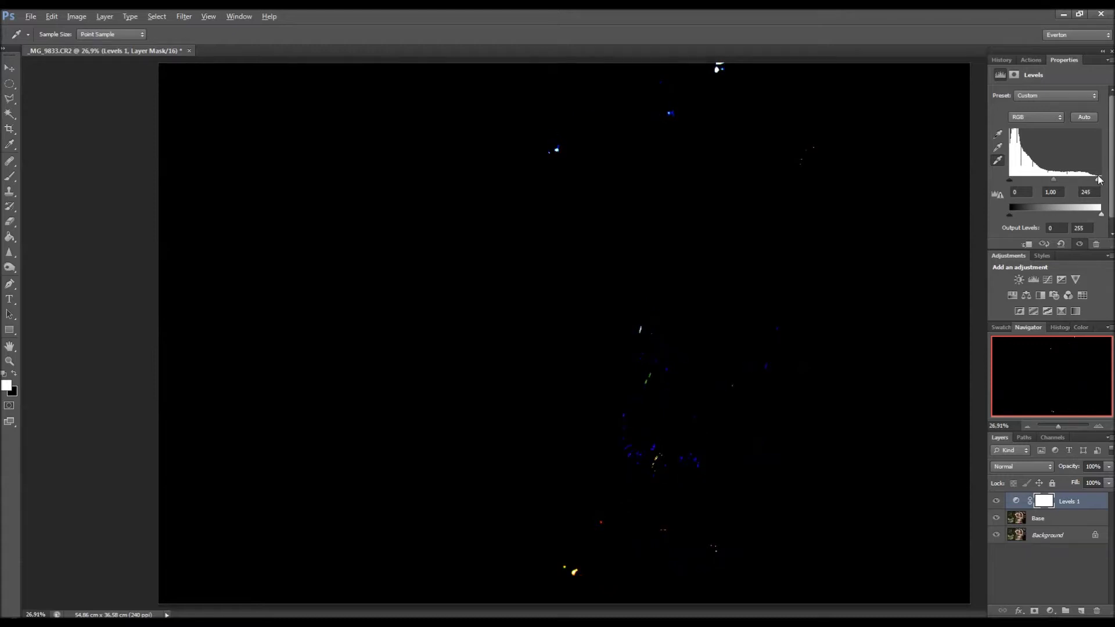
{"action": "left_click_drag", "start_coordinate": [1098, 180], "coordinate": [1101, 180]}
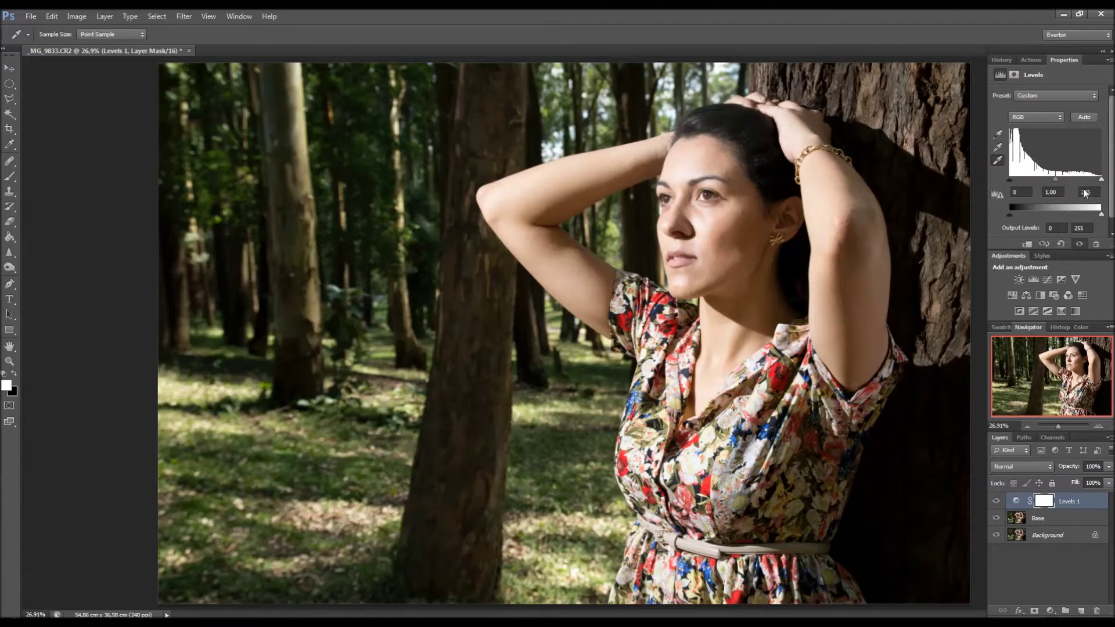
Set the Levels gray point by sampling the bright sky, chest and dress as trials, ending on the dark area behind the neck
{"action": "left_click", "coordinate": [998, 148]}
{"action": "left_click", "coordinate": [720, 67]}
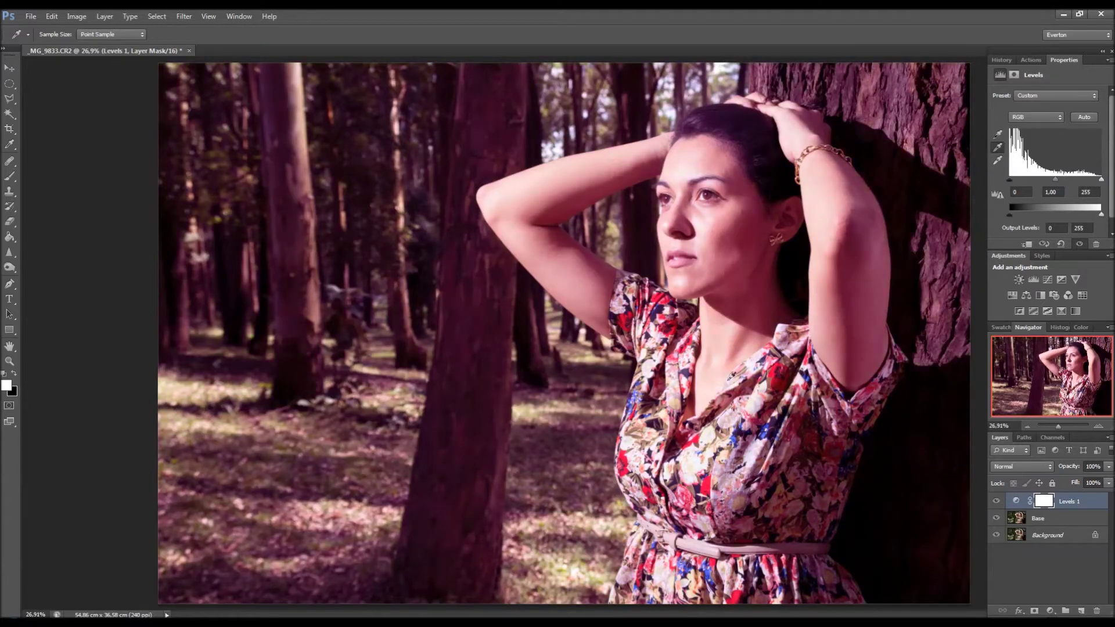
{"action": "left_click", "coordinate": [706, 399]}
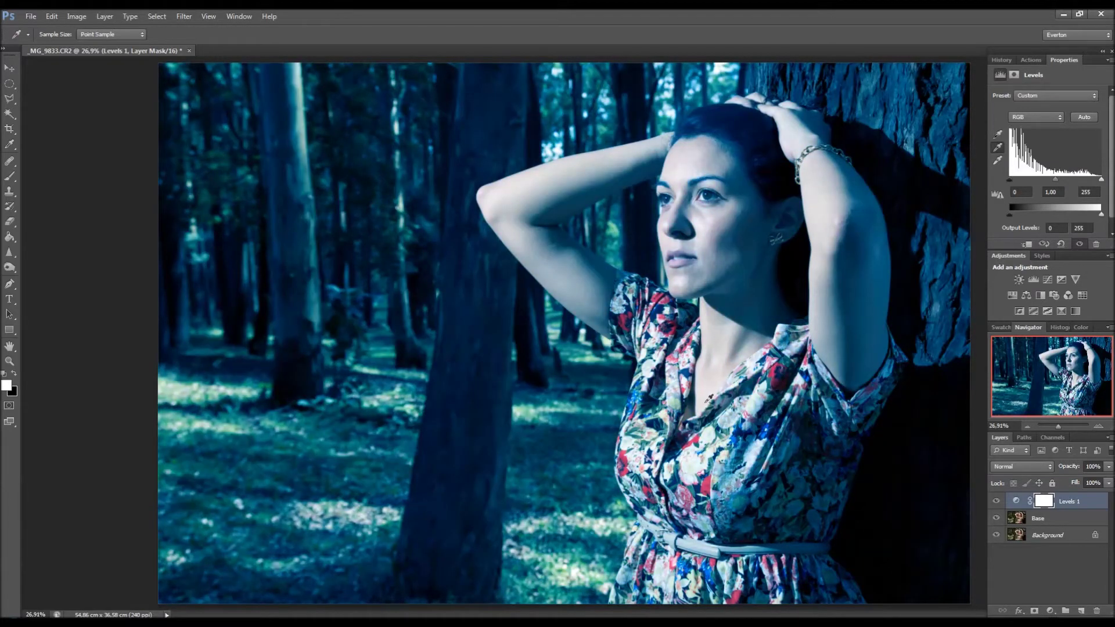
{"action": "left_click", "coordinate": [758, 394]}
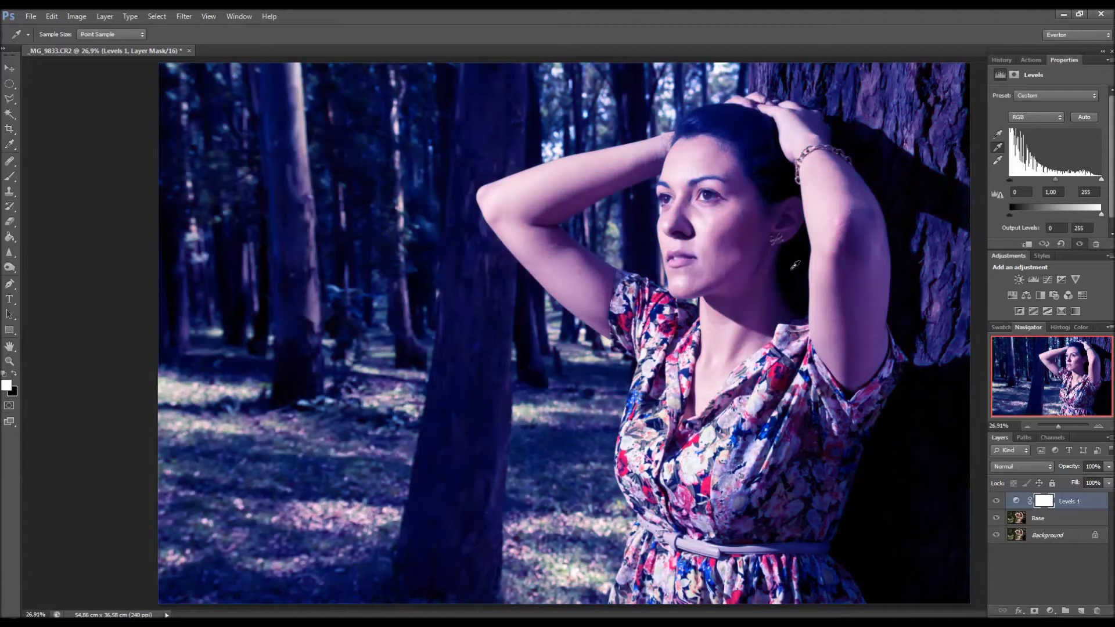
{"action": "left_click", "coordinate": [790, 268]}
{"action": "left_click", "coordinate": [790, 267]}
{"action": "left_click", "coordinate": [790, 267]}
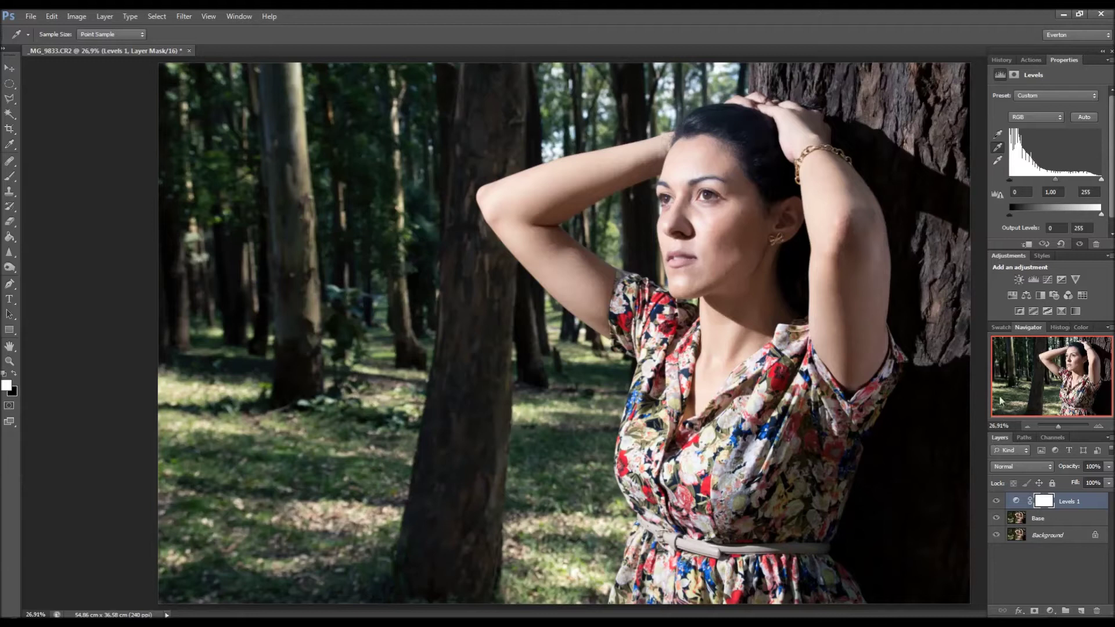
Create a new empty layer above Levels 1 and name it "retoque pele"
{"action": "left_click", "coordinate": [1081, 610]}
{"action": "key", "text": "b"}
{"action": "key", "text": "x"}
{"action": "double_click", "coordinate": [1046, 503]}
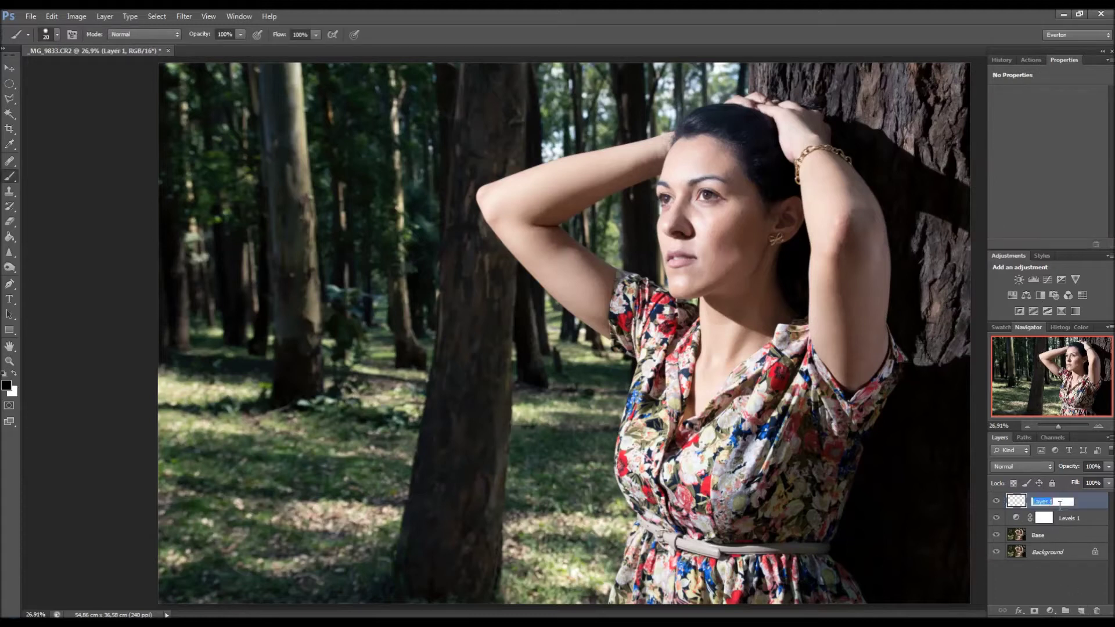
{"action": "type", "text": "retoque"}
{"action": "key", "text": "Return"}
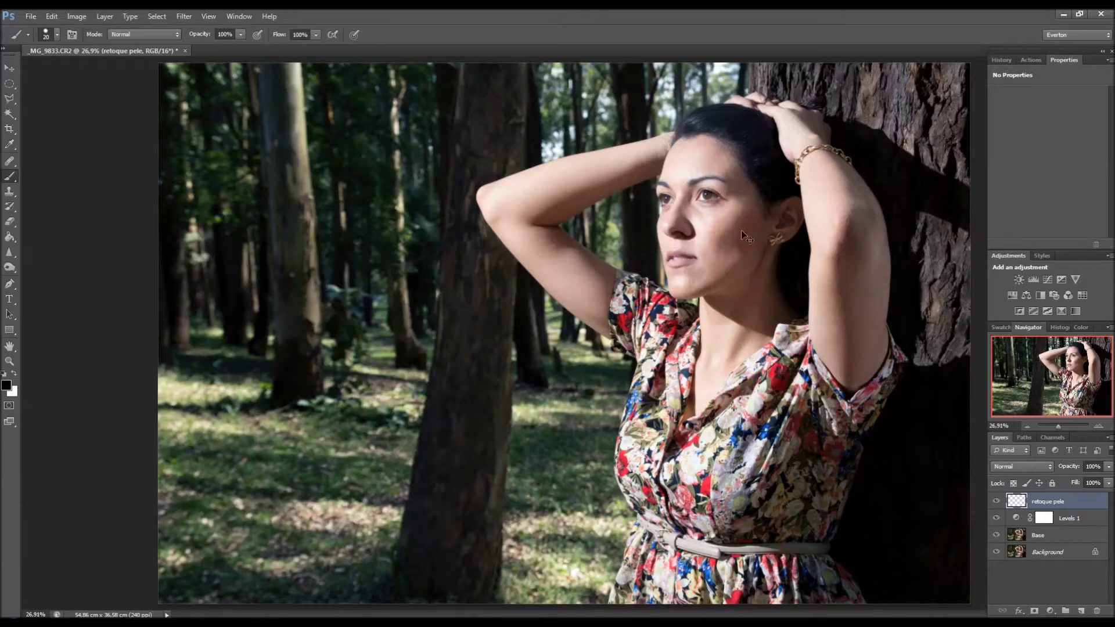
Examine the skin of the face and forehead at 100% for blemishes to retouch
{"action": "scroll", "coordinate": [741, 230], "scroll_direction": "up", "scroll_amount": 1}
{"action": "scroll", "coordinate": [741, 230], "scroll_direction": "down", "scroll_amount": 2}
{"action": "scroll", "coordinate": [741, 230], "scroll_direction": "up", "scroll_amount": 1}
{"action": "scroll", "coordinate": [741, 230], "scroll_direction": "down", "scroll_amount": 1}
{"action": "scroll", "coordinate": [741, 230], "scroll_direction": "up", "scroll_amount": 2}
{"action": "scroll", "coordinate": [741, 230], "scroll_direction": "down", "scroll_amount": 1}
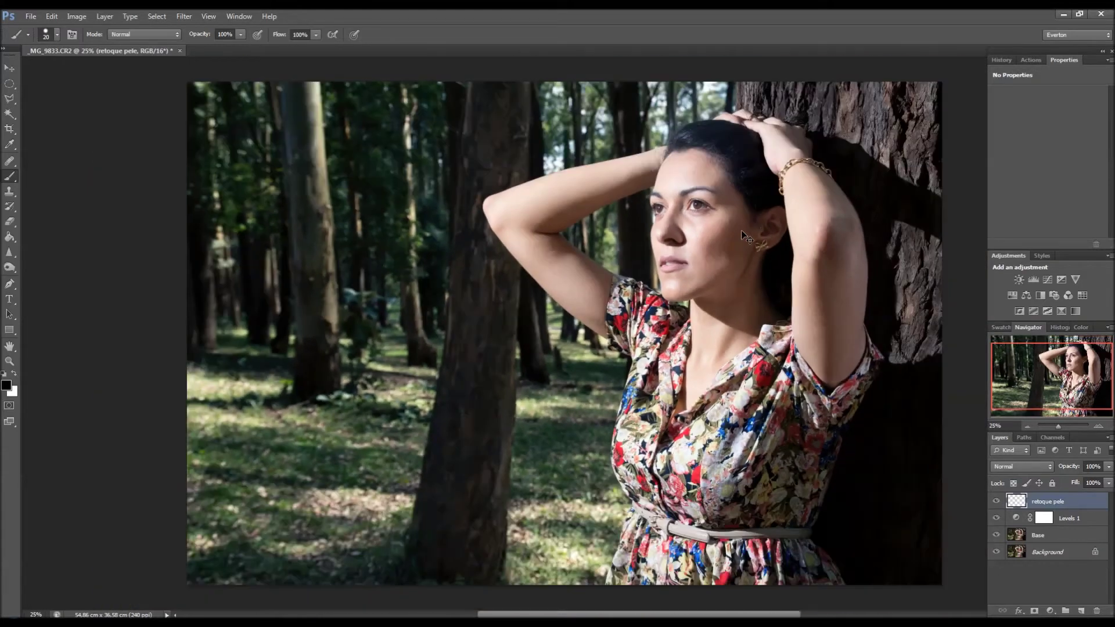
{"action": "scroll", "coordinate": [741, 230], "scroll_direction": "up", "scroll_amount": 3}
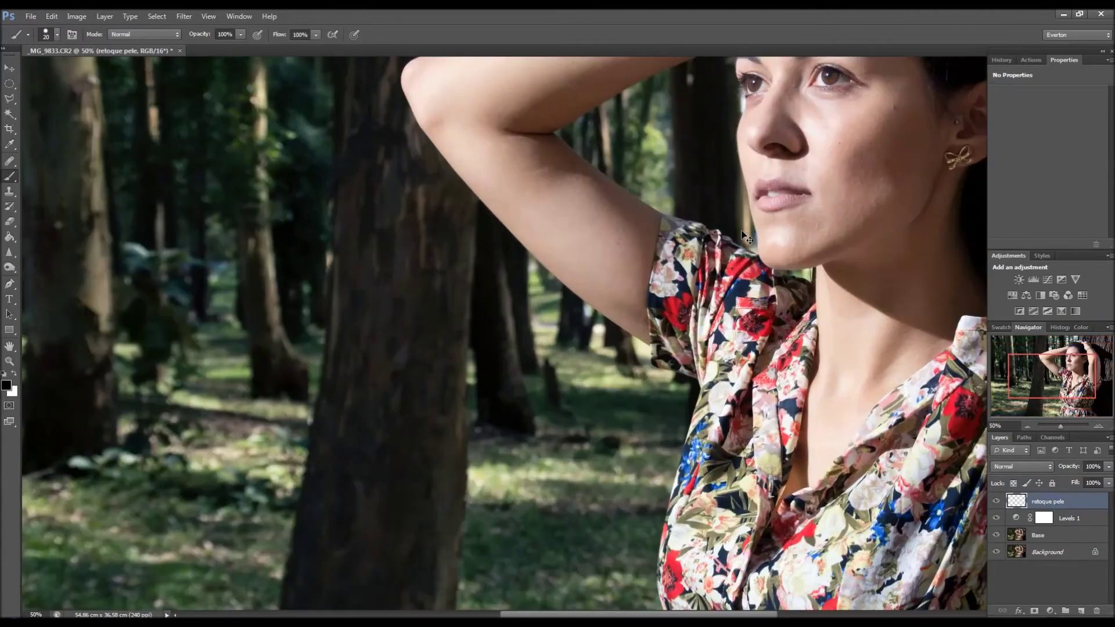
{"action": "scroll", "coordinate": [742, 236], "scroll_direction": "up", "scroll_amount": 1}
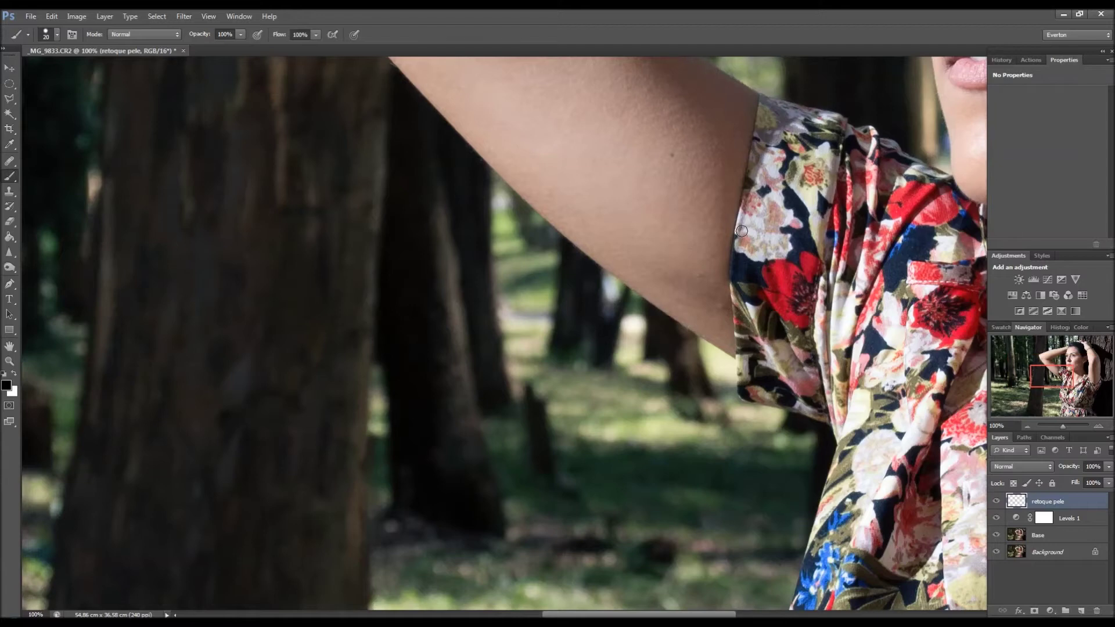
{"action": "left_click_drag", "start_coordinate": [821, 191], "coordinate": [662, 333]}
{"action": "left_click_drag", "start_coordinate": [620, 259], "coordinate": [657, 366]}
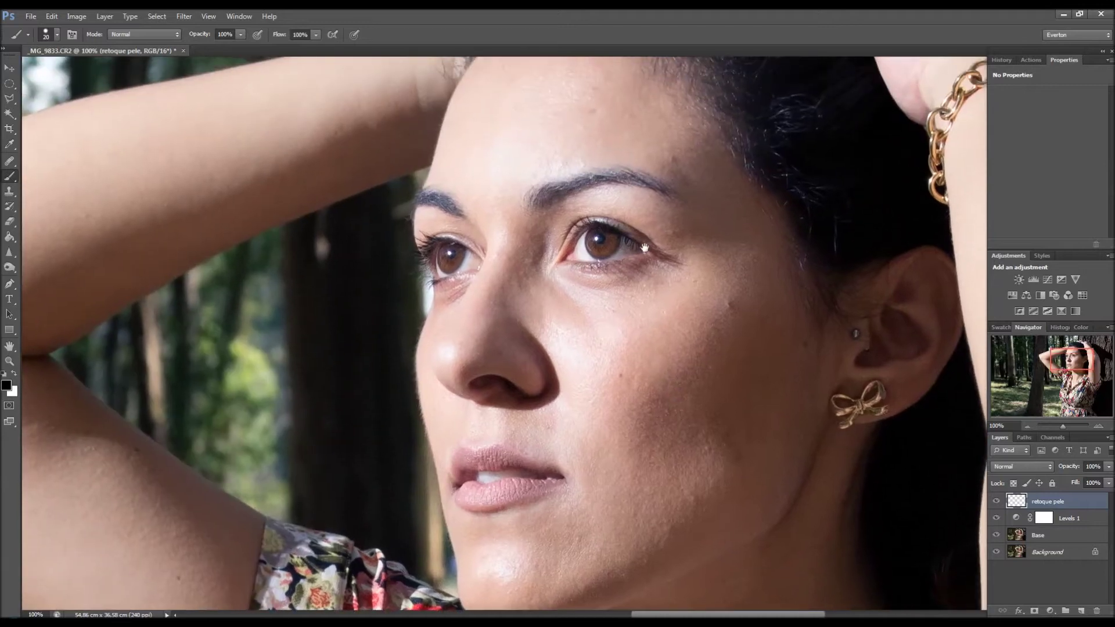
{"action": "left_click_drag", "start_coordinate": [625, 157], "coordinate": [624, 244]}
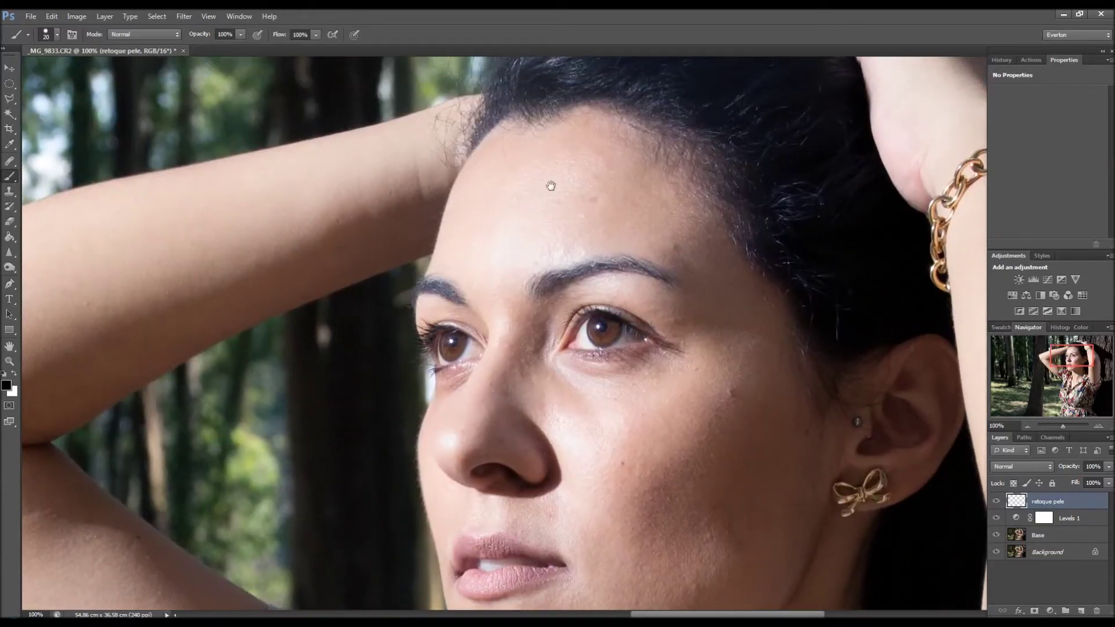
{"action": "left_click_drag", "start_coordinate": [711, 343], "coordinate": [503, 240]}
{"action": "left_click_drag", "start_coordinate": [754, 177], "coordinate": [699, 388]}
{"action": "left_click_drag", "start_coordinate": [714, 116], "coordinate": [696, 388]}
{"action": "left_click_drag", "start_coordinate": [654, 256], "coordinate": [673, 329]}
{"action": "left_click_drag", "start_coordinate": [635, 276], "coordinate": [738, 323]}
Examine the skin of the raised arm, neck and chest at 100% for marks to retouch
{"action": "left_click_drag", "start_coordinate": [498, 256], "coordinate": [697, 225]}
{"action": "left_click_drag", "start_coordinate": [264, 290], "coordinate": [614, 250]}
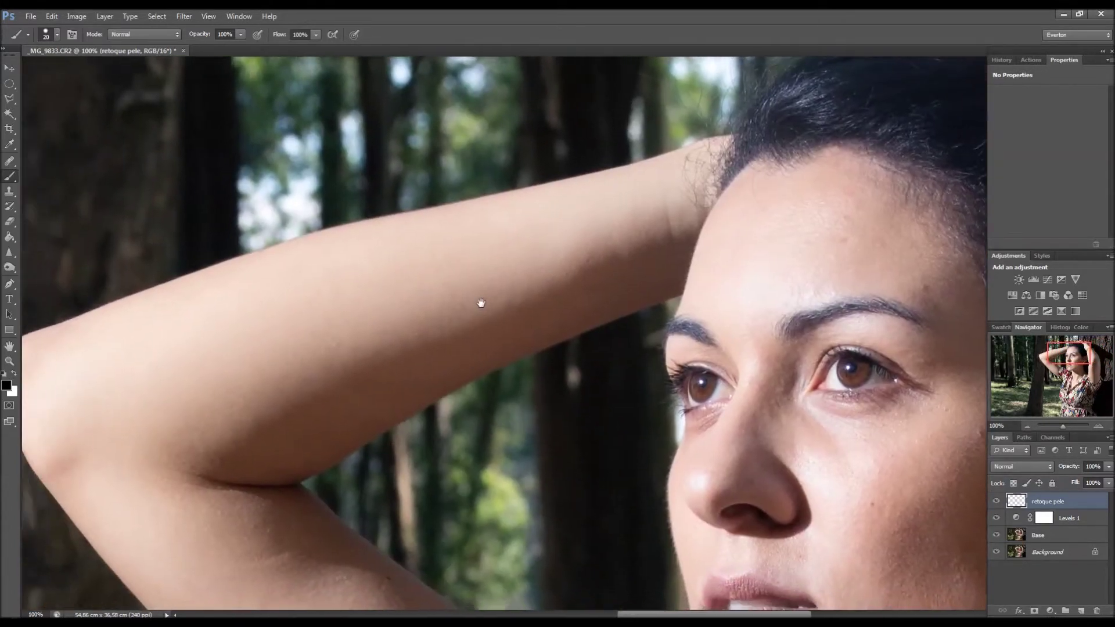
{"action": "left_click_drag", "start_coordinate": [481, 301], "coordinate": [612, 241]}
{"action": "left_click_drag", "start_coordinate": [441, 358], "coordinate": [456, 337]}
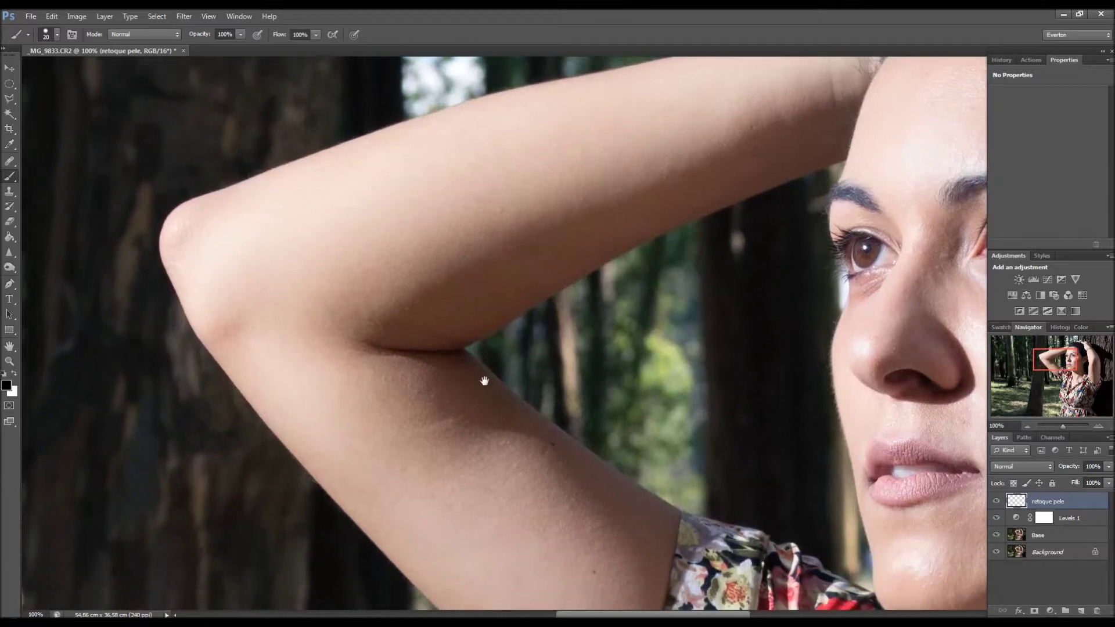
{"action": "left_click_drag", "start_coordinate": [478, 418], "coordinate": [443, 346]}
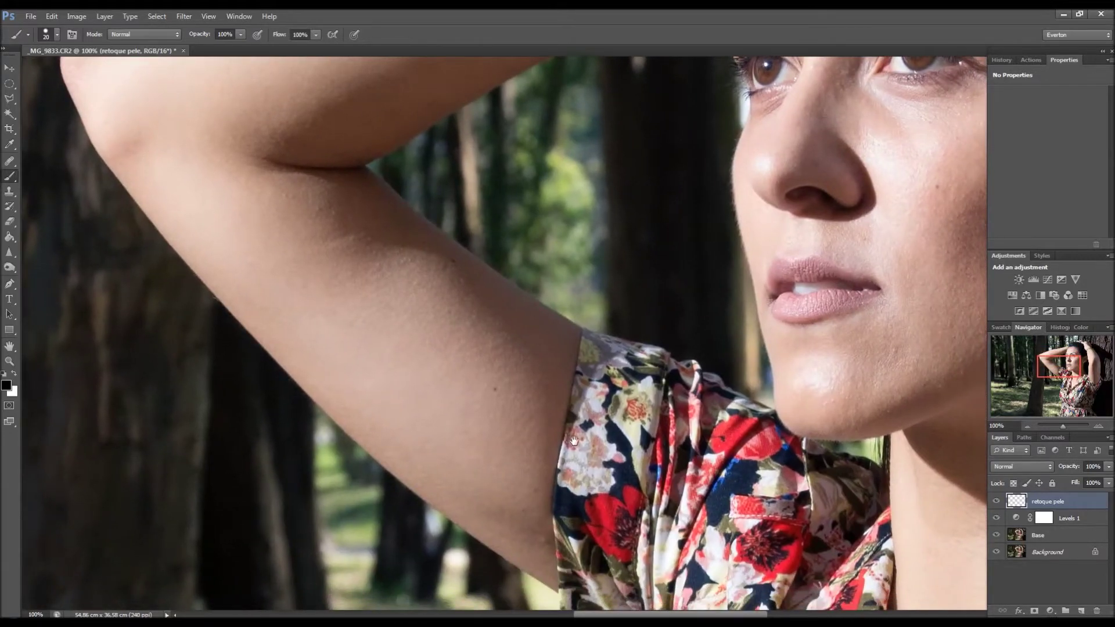
{"action": "left_click_drag", "start_coordinate": [574, 440], "coordinate": [489, 374]}
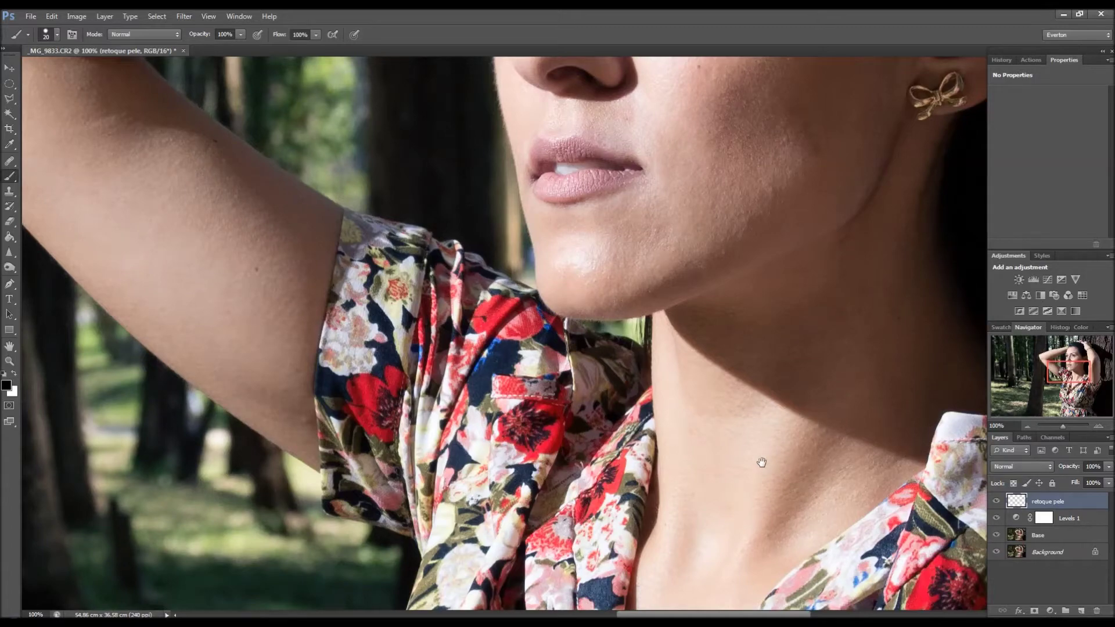
{"action": "left_click_drag", "start_coordinate": [751, 480], "coordinate": [621, 232]}
{"action": "left_click_drag", "start_coordinate": [621, 430], "coordinate": [622, 273]}
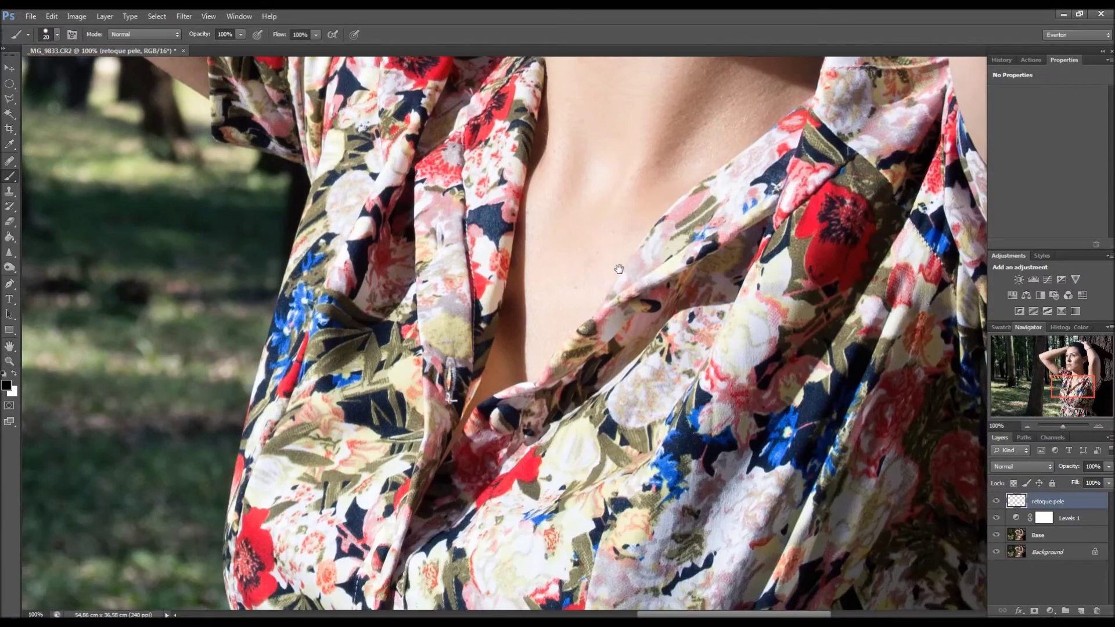
{"action": "left_click_drag", "start_coordinate": [620, 426], "coordinate": [600, 391]}
{"action": "left_click_drag", "start_coordinate": [615, 240], "coordinate": [607, 403]}
{"action": "left_click_drag", "start_coordinate": [608, 352], "coordinate": [607, 453]}
{"action": "left_click_drag", "start_coordinate": [605, 410], "coordinate": [604, 462]}
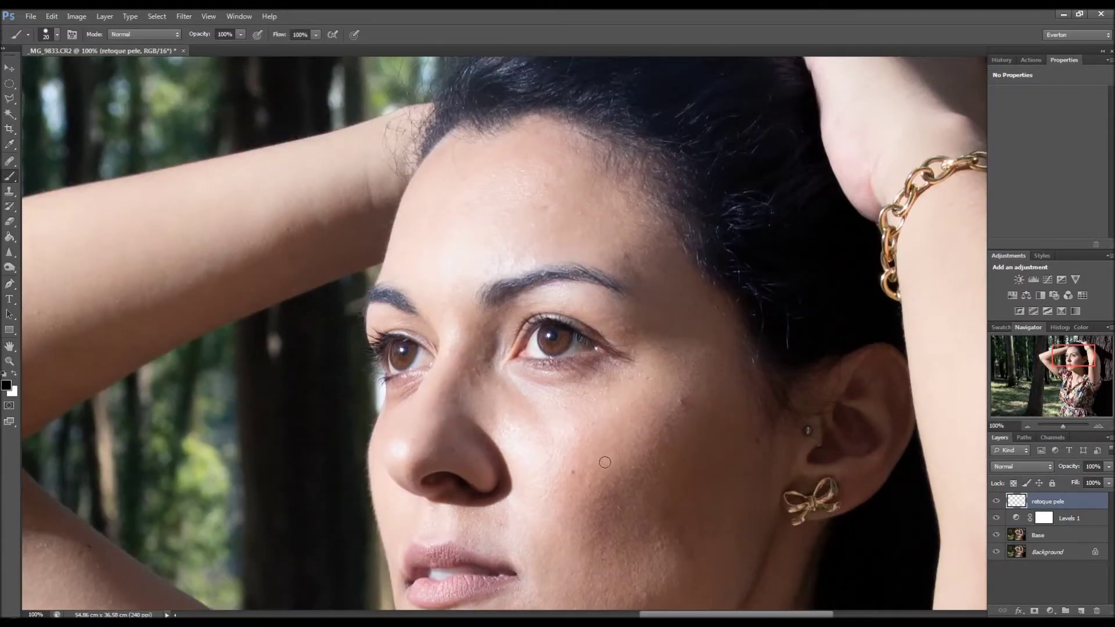
Choose the Healing Brush Tool for retouching the forehead at 200% magnification
{"action": "key", "text": "ctrl+plus"}
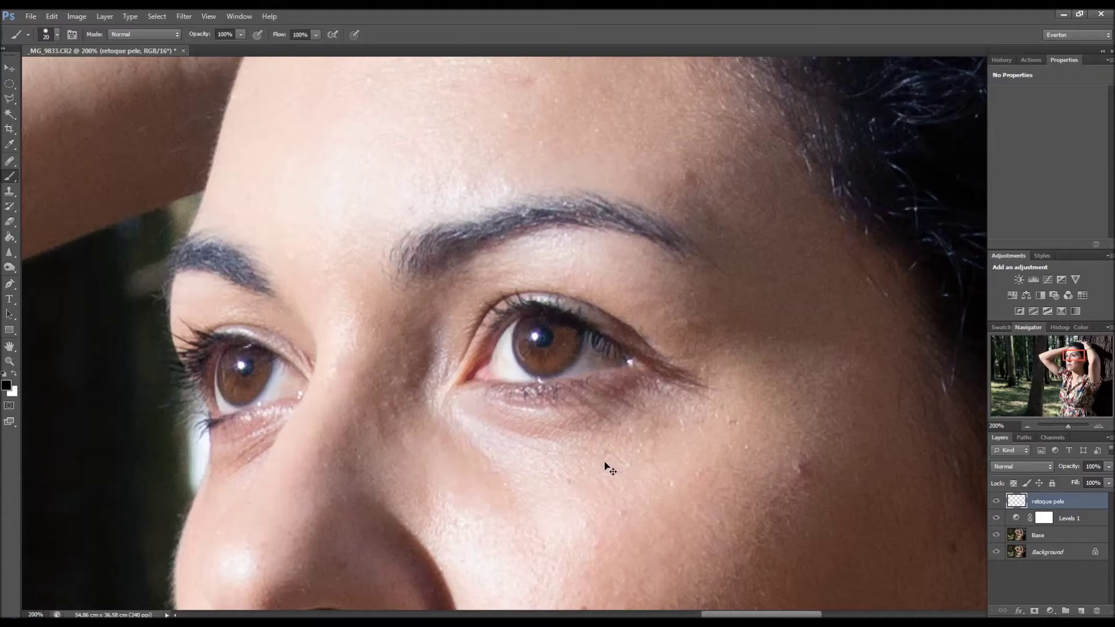
{"action": "left_click_drag", "start_coordinate": [543, 149], "coordinate": [569, 369]}
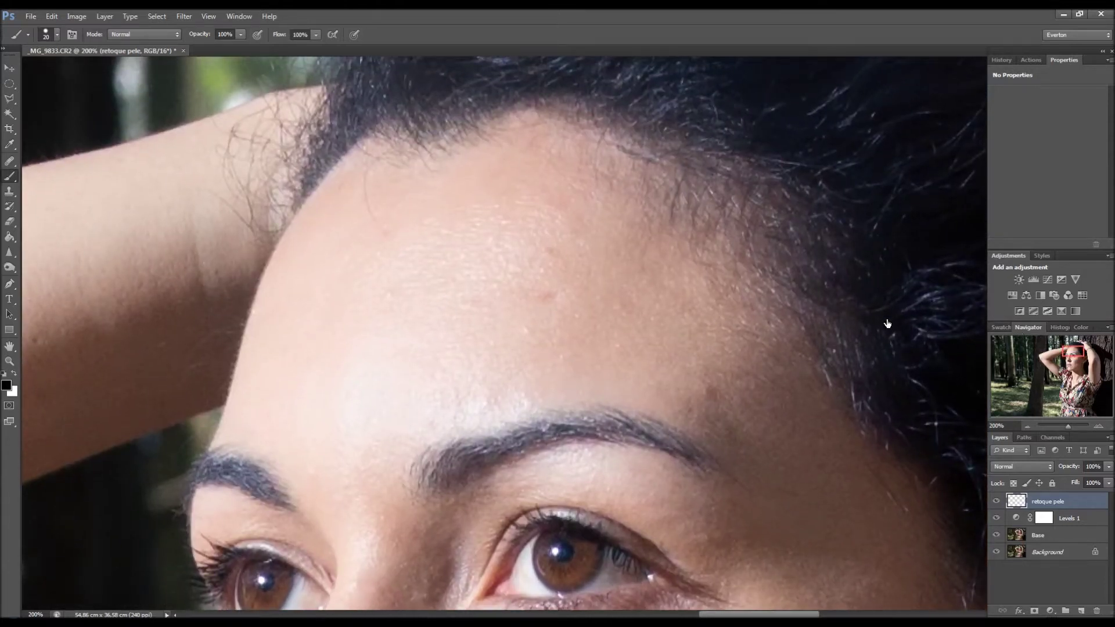
{"action": "left_click", "coordinate": [10, 162]}
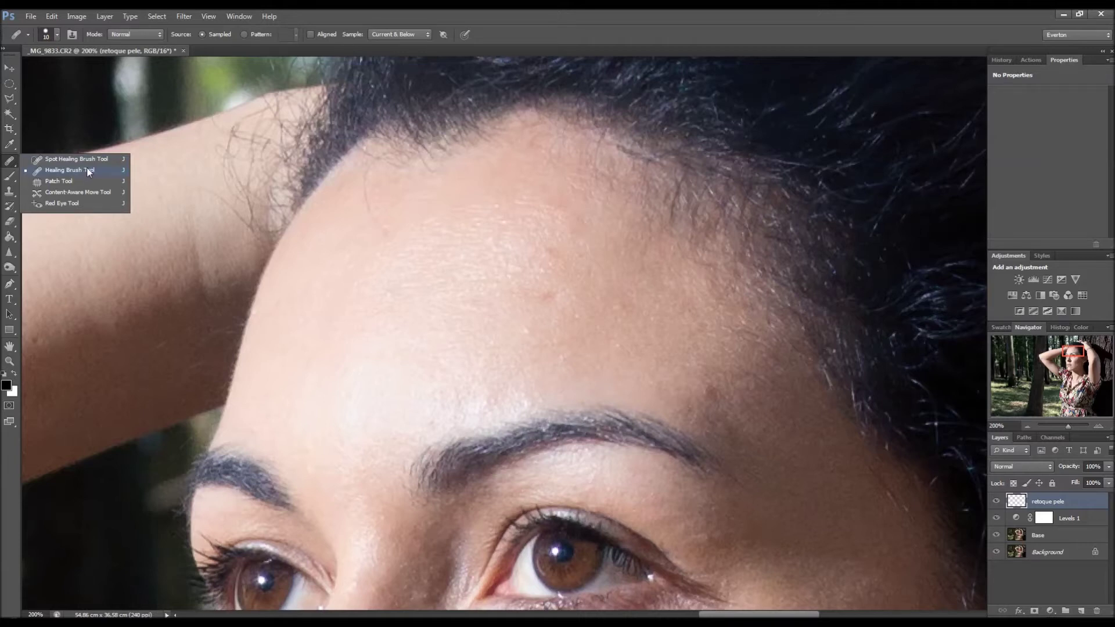
{"action": "left_click", "coordinate": [86, 170]}
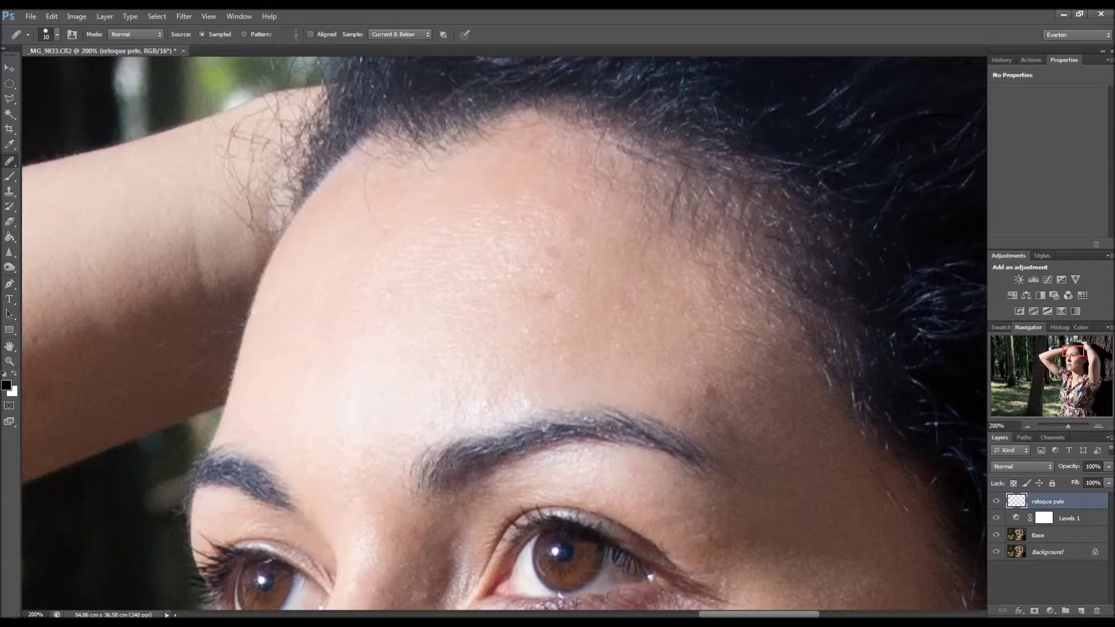
Heal the small blemishes on the forehead and the dark spots above the outer end of the eyebrow
{"action": "left_click_drag", "start_coordinate": [551, 252], "coordinate": [543, 249]}
{"action": "left_click_drag", "start_coordinate": [524, 182], "coordinate": [530, 183]}
{"action": "left_click", "coordinate": [486, 323], "text": "alt"}
{"action": "left_click_drag", "start_coordinate": [476, 301], "coordinate": [476, 302]}
{"action": "left_click_drag", "start_coordinate": [667, 364], "coordinate": [625, 293]}
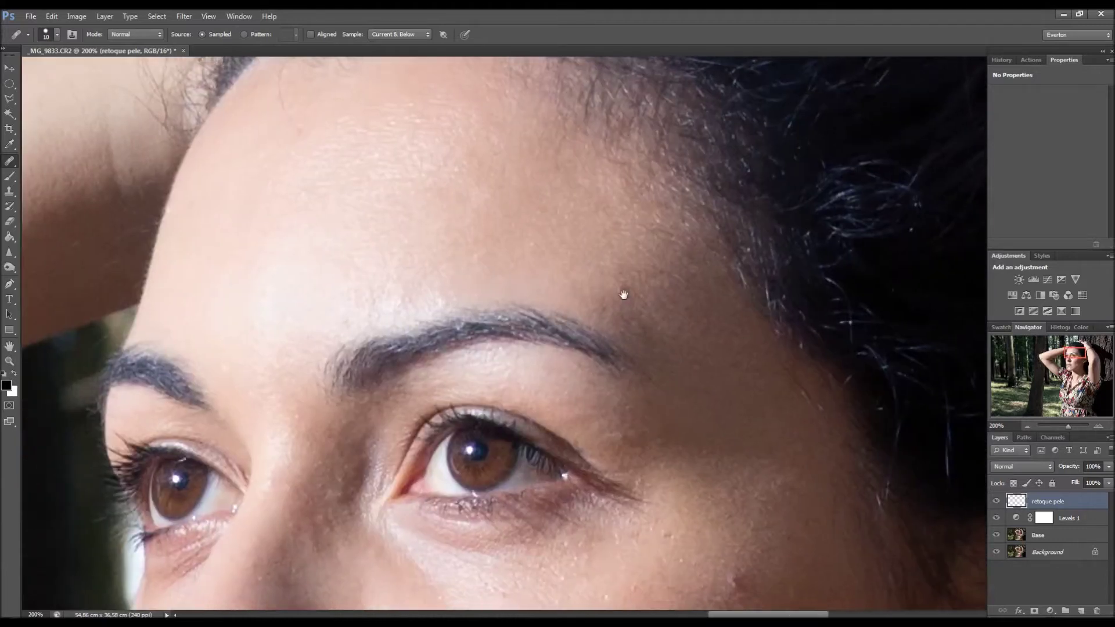
{"action": "left_click", "coordinate": [623, 308]}
{"action": "left_click_drag", "start_coordinate": [695, 266], "coordinate": [694, 258]}
Heal the dark mark on the cheekbone and the small spots beside the outer corner of the eye
{"action": "left_click_drag", "start_coordinate": [691, 442], "coordinate": [687, 256]}
{"action": "left_click_drag", "start_coordinate": [722, 395], "coordinate": [637, 323]}
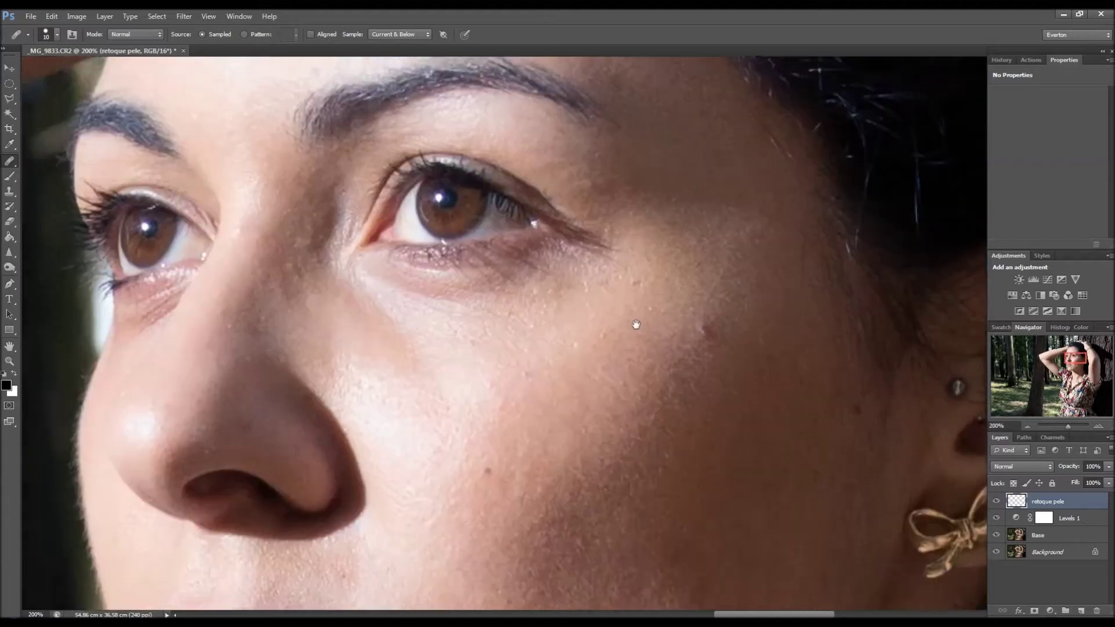
{"action": "left_click_drag", "start_coordinate": [719, 335], "coordinate": [694, 321]}
{"action": "left_click", "coordinate": [680, 313]}
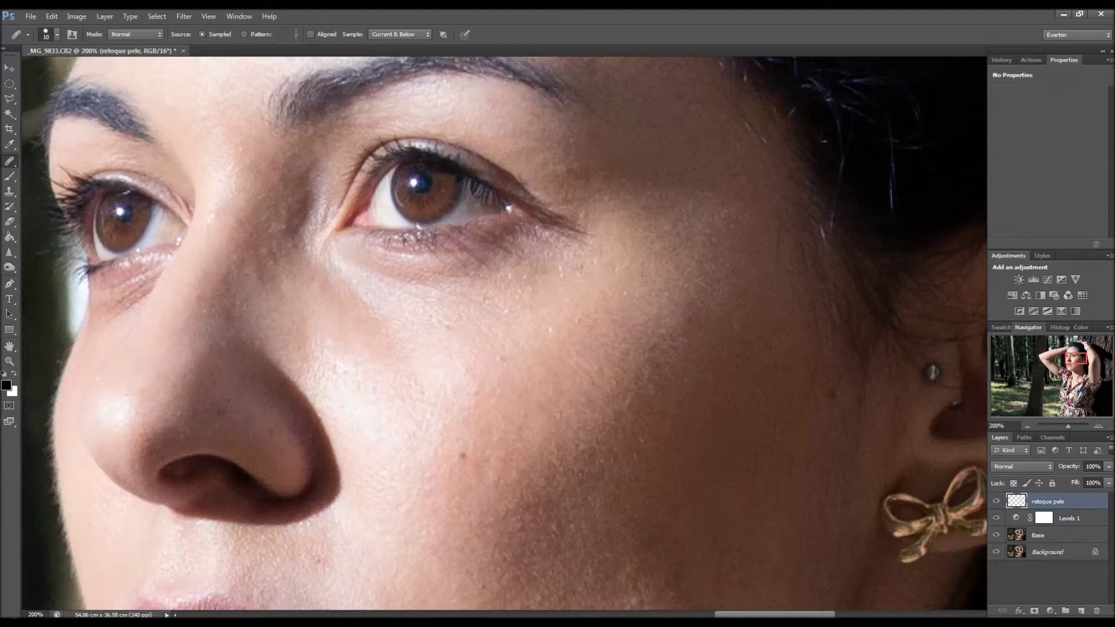
Remove the small mole on the cheek beside the nose and the spots nearby with the Healing Brush
{"action": "left_click_drag", "start_coordinate": [522, 427], "coordinate": [582, 296]}
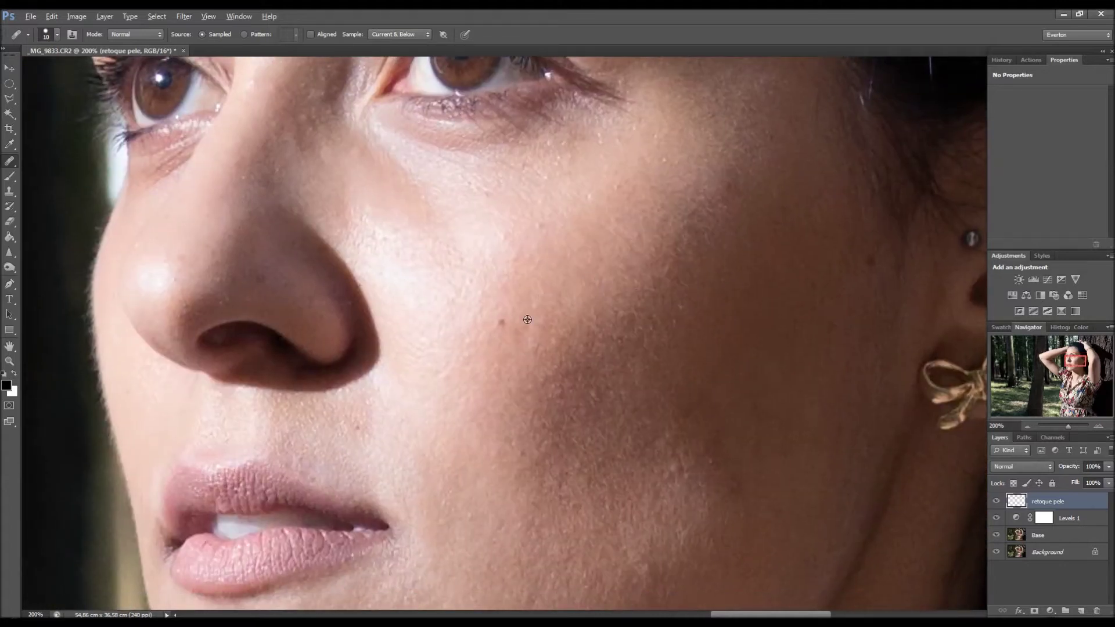
{"action": "left_click", "coordinate": [501, 322]}
{"action": "key", "text": "ctrl+z"}
{"action": "left_click", "coordinate": [504, 237]}
{"action": "left_click_drag", "start_coordinate": [535, 353], "coordinate": [604, 193]}
{"action": "left_click", "coordinate": [479, 300], "text": "alt"}
{"action": "left_click", "coordinate": [494, 270]}
{"action": "left_click_drag", "start_coordinate": [565, 327], "coordinate": [478, 332]}
Retouch the small marks around the chin, mouth and nose with the Healing Brush
{"action": "left_click_drag", "start_coordinate": [473, 381], "coordinate": [608, 205]}
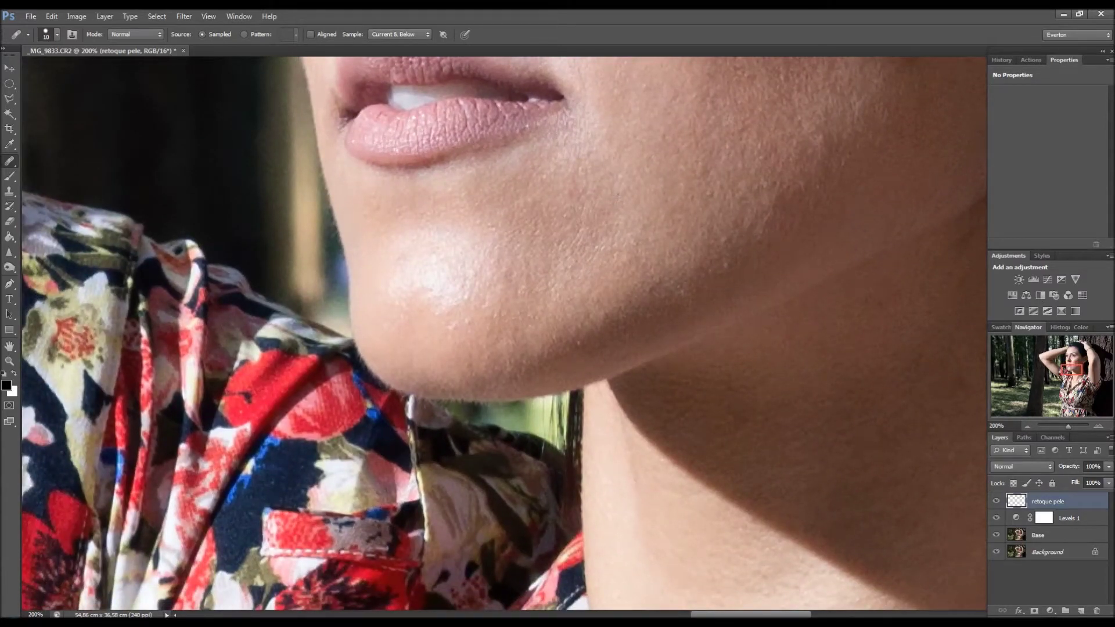
{"action": "left_click_drag", "start_coordinate": [569, 288], "coordinate": [605, 252]}
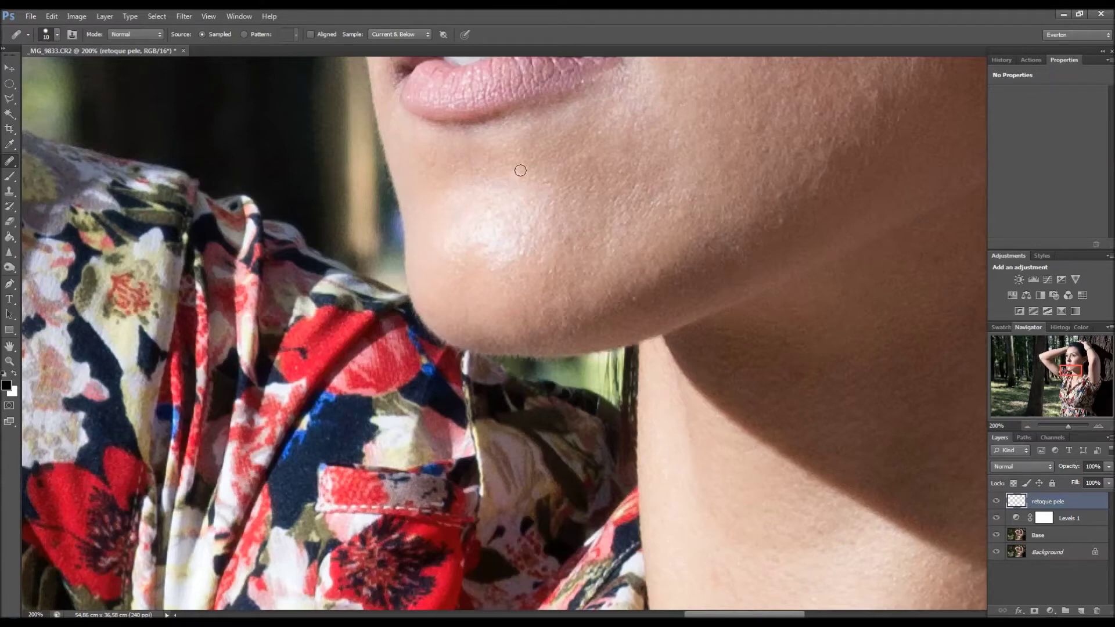
{"action": "left_click_drag", "start_coordinate": [523, 190], "coordinate": [554, 287]}
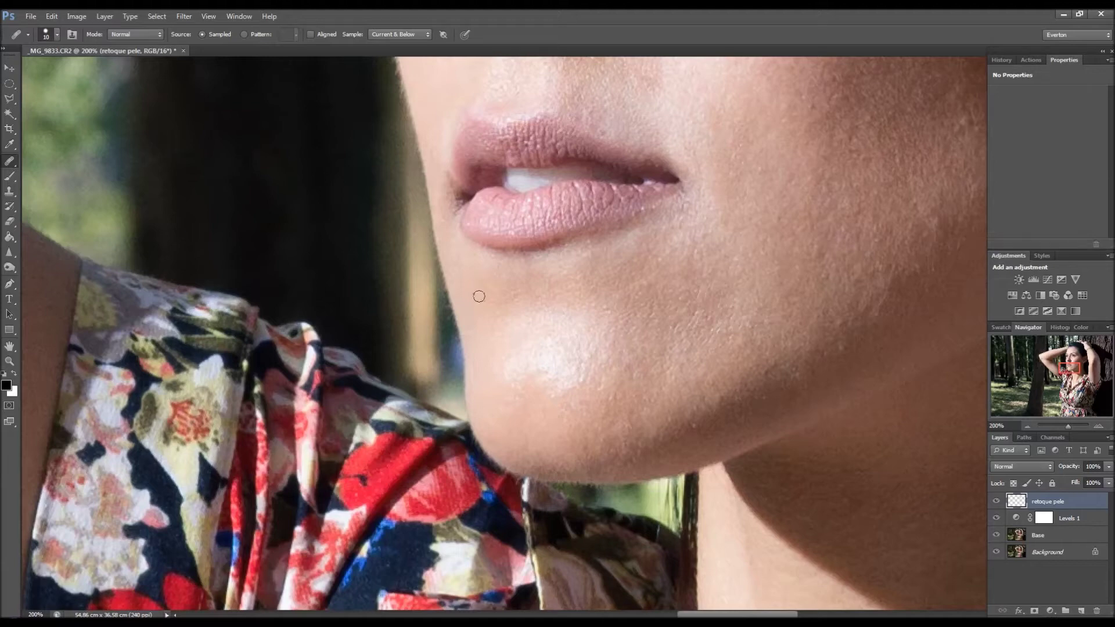
{"action": "left_click_drag", "start_coordinate": [480, 260], "coordinate": [540, 360]}
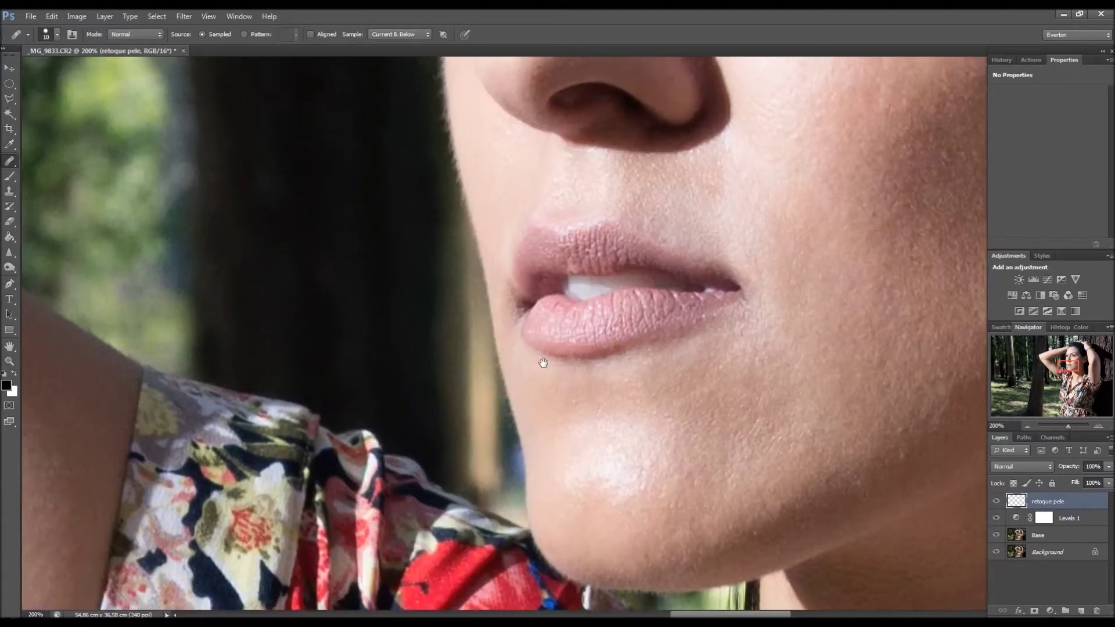
{"action": "left_click_drag", "start_coordinate": [530, 211], "coordinate": [555, 284]}
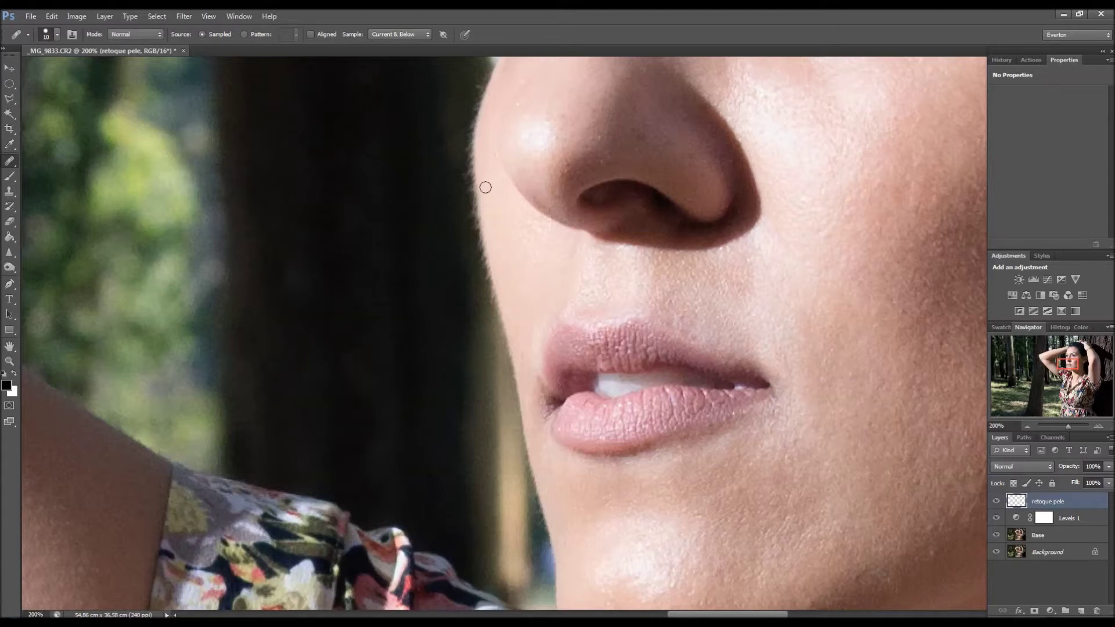
{"action": "left_click_drag", "start_coordinate": [502, 264], "coordinate": [548, 324]}
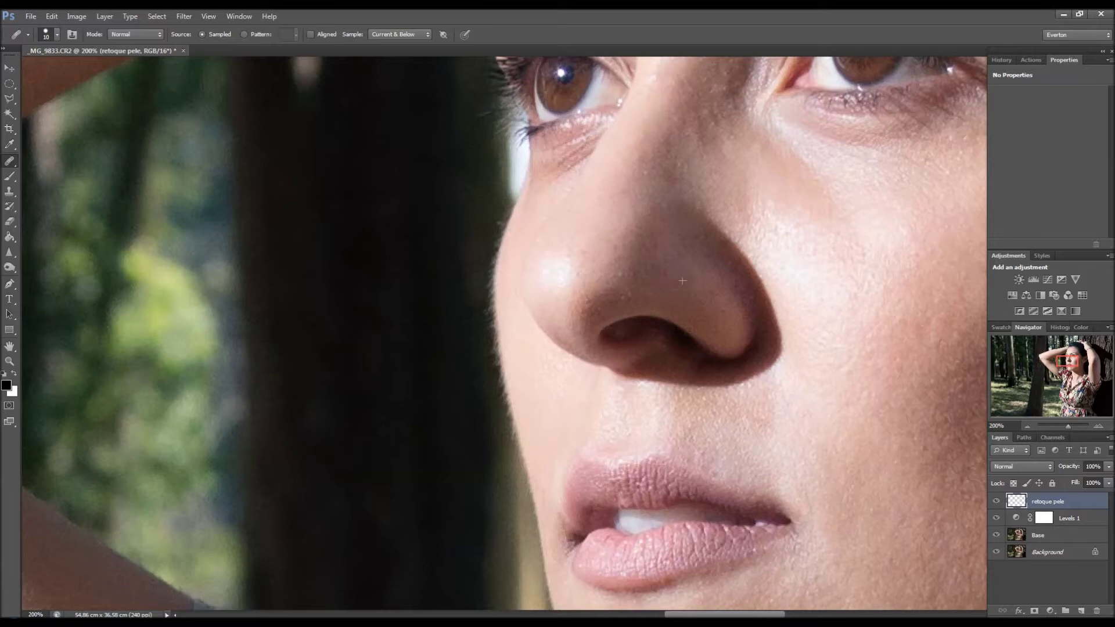
{"action": "left_click_drag", "start_coordinate": [612, 236], "coordinate": [622, 360]}
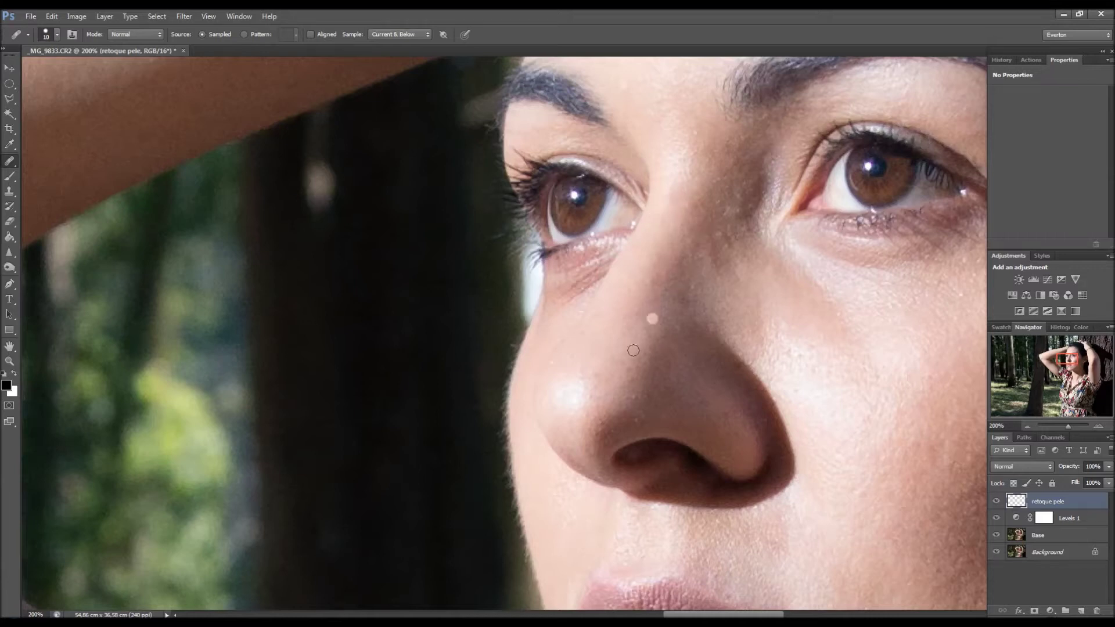
{"action": "left_click_drag", "start_coordinate": [683, 218], "coordinate": [661, 316]}
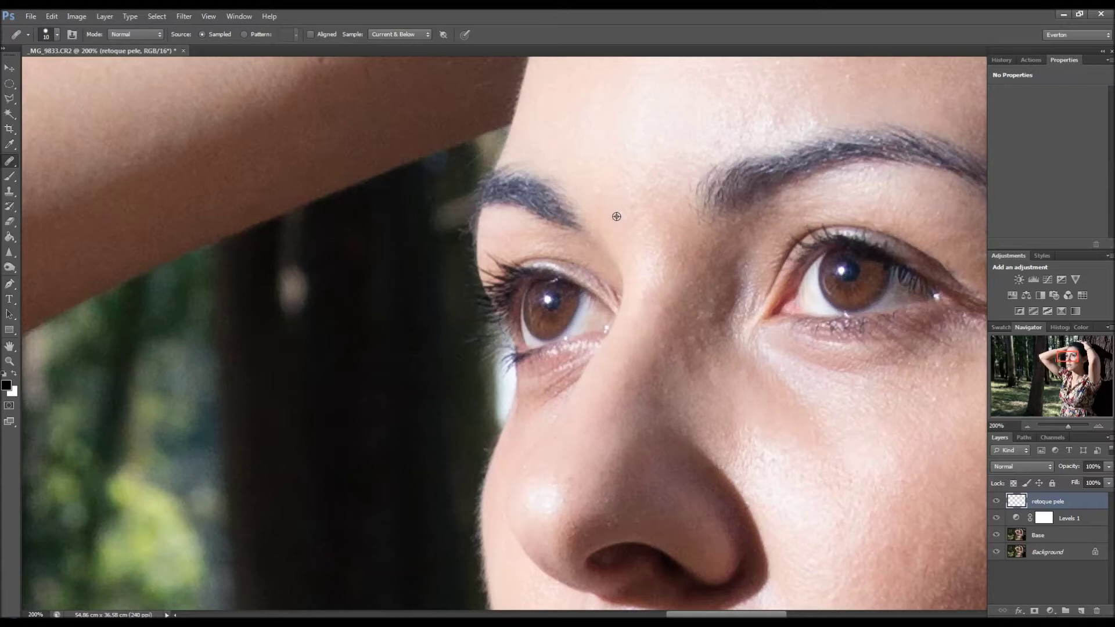
Heal the spots and uneven texture along the shaded side of the nose bridge, near the inner corner of the eye
{"action": "left_click", "coordinate": [673, 272]}
{"action": "left_click", "coordinate": [702, 323]}
{"action": "left_click", "coordinate": [716, 366]}
{"action": "left_click", "coordinate": [685, 325]}
{"action": "left_click", "coordinate": [687, 309], "text": "alt"}
{"action": "left_click", "coordinate": [704, 310]}
{"action": "left_click", "coordinate": [705, 328]}
{"action": "left_click", "coordinate": [664, 344]}
{"action": "left_click", "coordinate": [699, 348]}
{"action": "left_click", "coordinate": [681, 357]}
{"action": "left_click", "coordinate": [718, 330]}
{"action": "left_click", "coordinate": [709, 303]}
{"action": "left_click", "coordinate": [719, 317]}
{"action": "left_click", "coordinate": [718, 312]}
{"action": "left_click", "coordinate": [712, 293]}
{"action": "left_click", "coordinate": [704, 290]}
{"action": "left_click", "coordinate": [702, 258]}
{"action": "left_click", "coordinate": [716, 254]}
{"action": "left_click", "coordinate": [685, 362]}
{"action": "left_click", "coordinate": [660, 428]}
Examine the retouched skin around the eyes, nose and cheeks up close and at 66.67% magnification
{"action": "left_click_drag", "start_coordinate": [720, 241], "coordinate": [670, 481]}
{"action": "left_click_drag", "start_coordinate": [726, 308], "coordinate": [534, 332]}
{"action": "left_click_drag", "start_coordinate": [742, 439], "coordinate": [657, 212]}
{"action": "left_click_drag", "start_coordinate": [697, 358], "coordinate": [695, 279]}
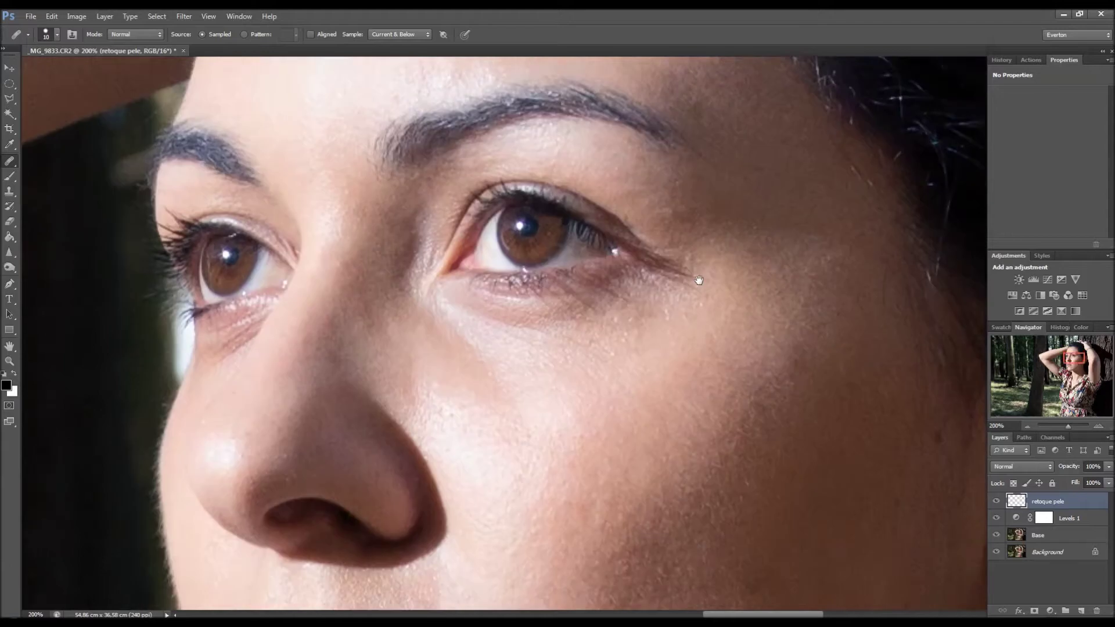
{"action": "left_click_drag", "start_coordinate": [751, 535], "coordinate": [646, 252]}
{"action": "left_click_drag", "start_coordinate": [674, 417], "coordinate": [668, 251]}
{"action": "left_click_drag", "start_coordinate": [631, 313], "coordinate": [726, 371]}
{"action": "left_click_drag", "start_coordinate": [683, 158], "coordinate": [668, 373]}
{"action": "left_click_drag", "start_coordinate": [674, 290], "coordinate": [667, 418]}
{"action": "left_click_drag", "start_coordinate": [690, 459], "coordinate": [671, 413]}
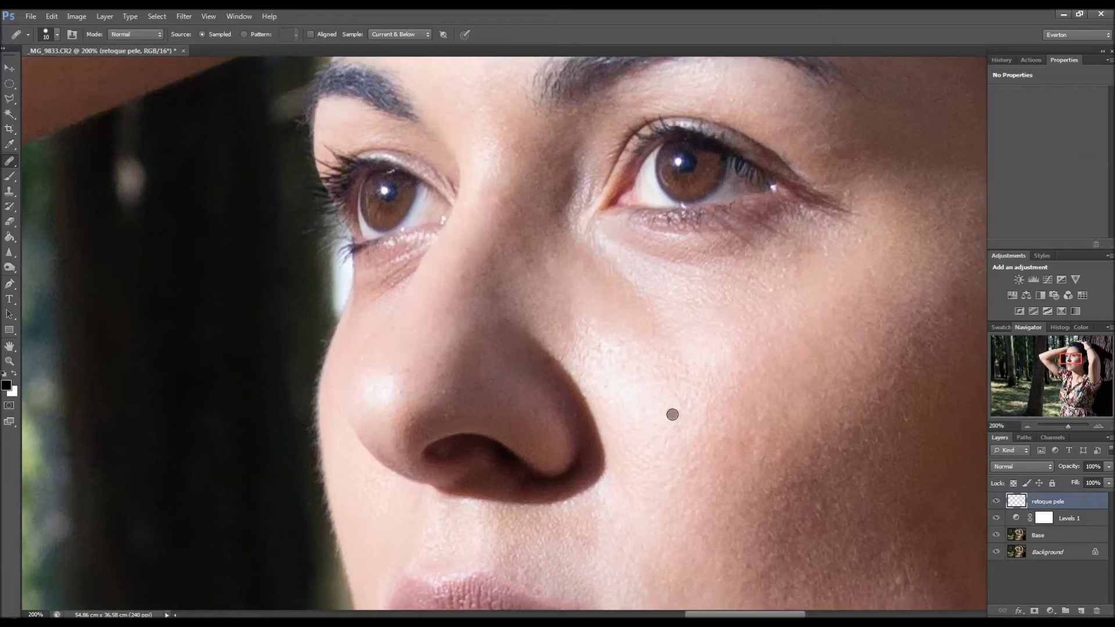
{"action": "key", "text": "ctrl+minus"}
{"action": "key", "text": "ctrl+minus"}
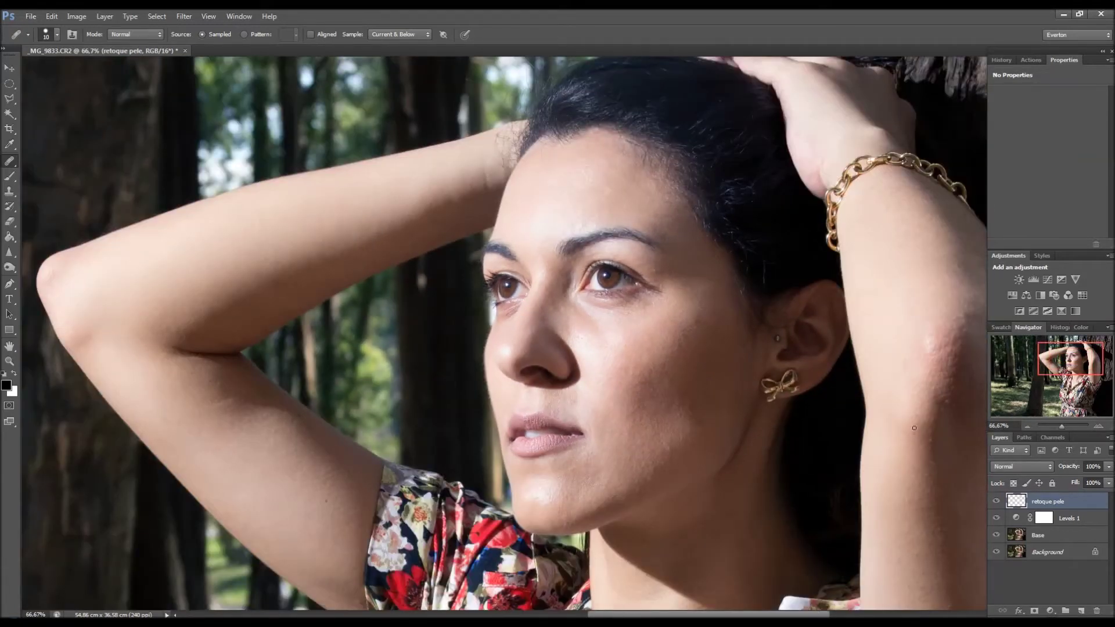
Compare the retouched portrait with the original by repeatedly isolating the Base layer and restoring all layers
{"action": "left_click", "coordinate": [997, 539], "text": "alt"}
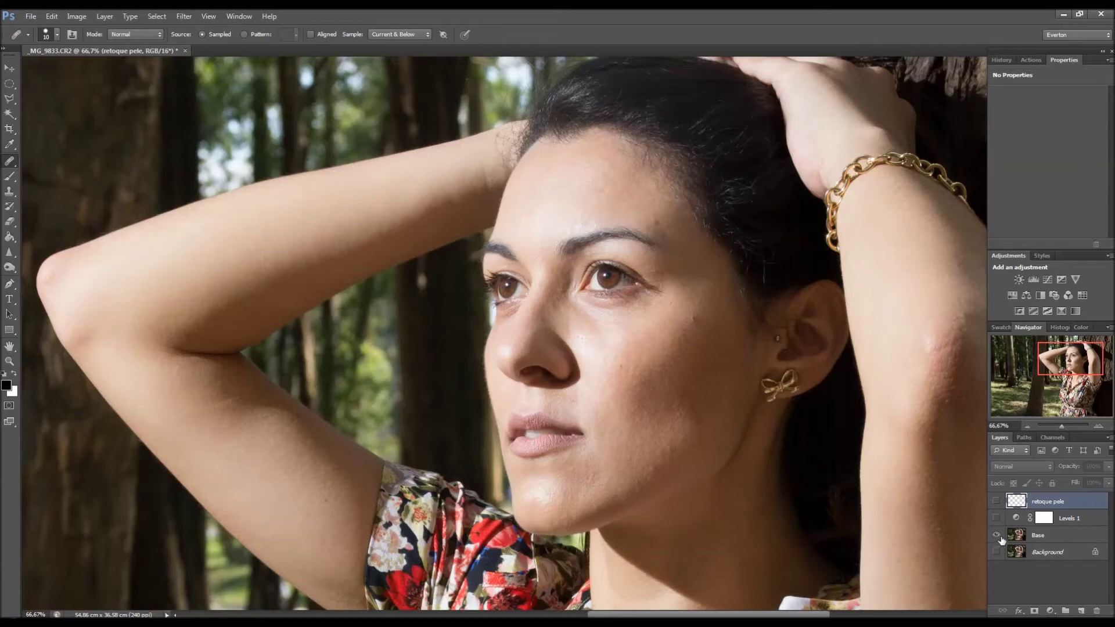
{"action": "left_click", "coordinate": [997, 538], "text": "alt"}
{"action": "left_click", "coordinate": [998, 540], "text": "alt"}
{"action": "left_click", "coordinate": [997, 540], "text": "alt"}
{"action": "left_click", "coordinate": [996, 540], "text": "alt"}
{"action": "left_click", "coordinate": [996, 539], "text": "alt"}
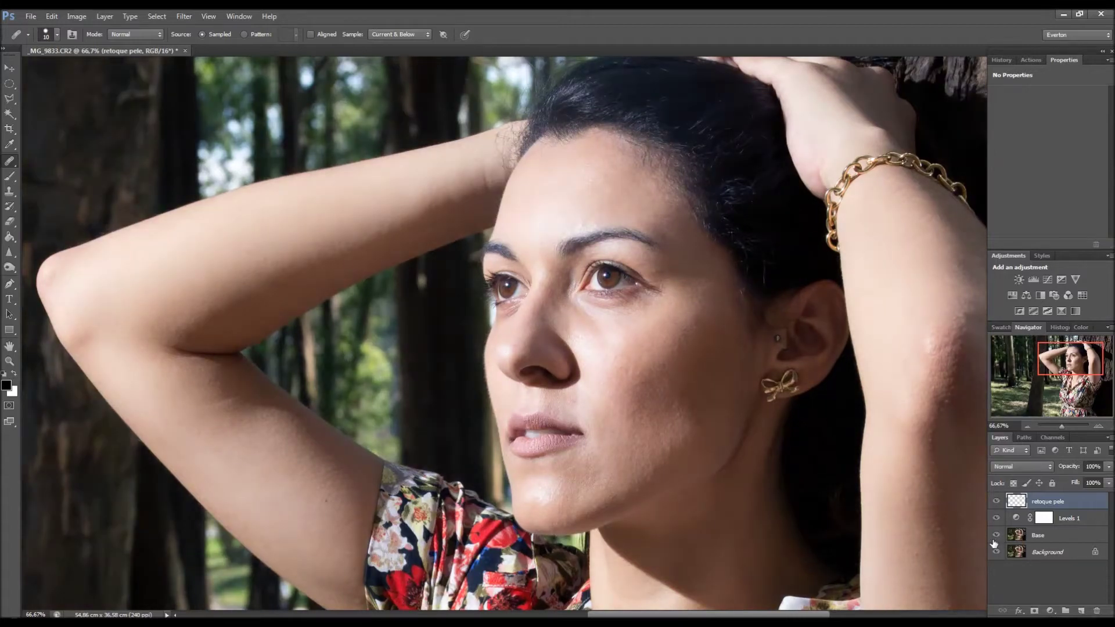
{"action": "left_click", "coordinate": [996, 540], "text": "alt"}
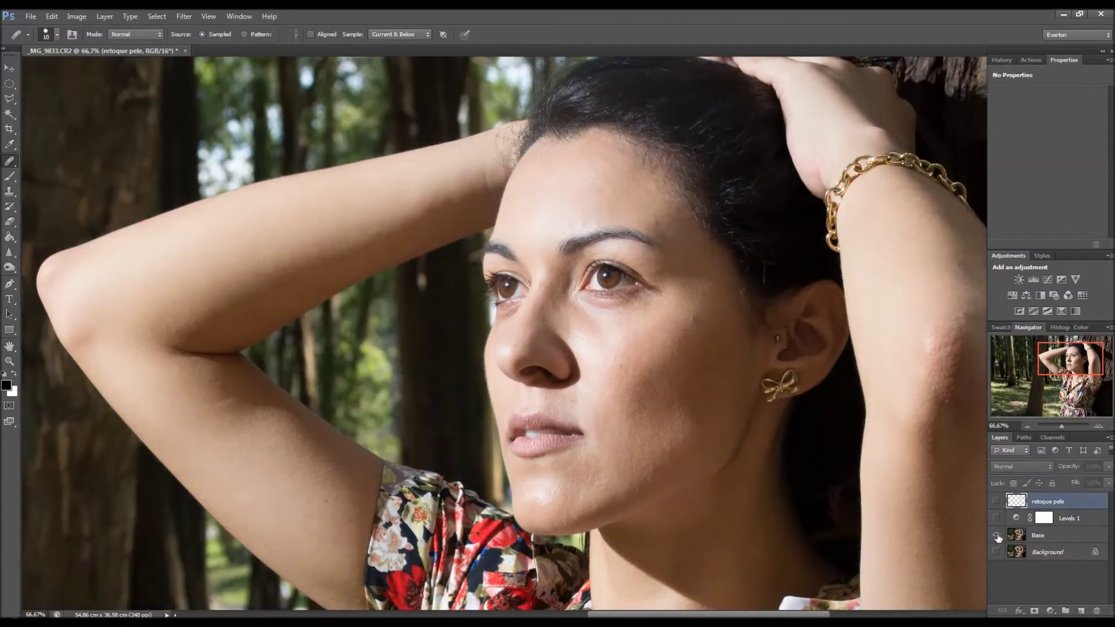
{"action": "left_click", "coordinate": [996, 539], "text": "alt"}
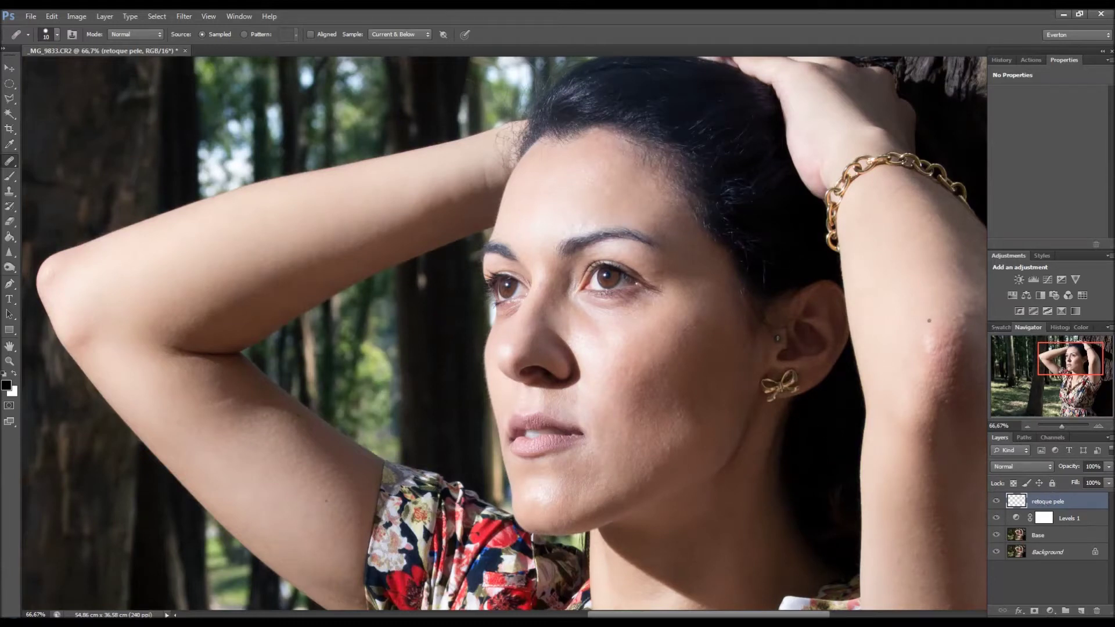
Add a Curves adjustment layer above "retoque pele" and darken the image by moving the black point to input 57
{"action": "key", "text": "ctrl+0"}
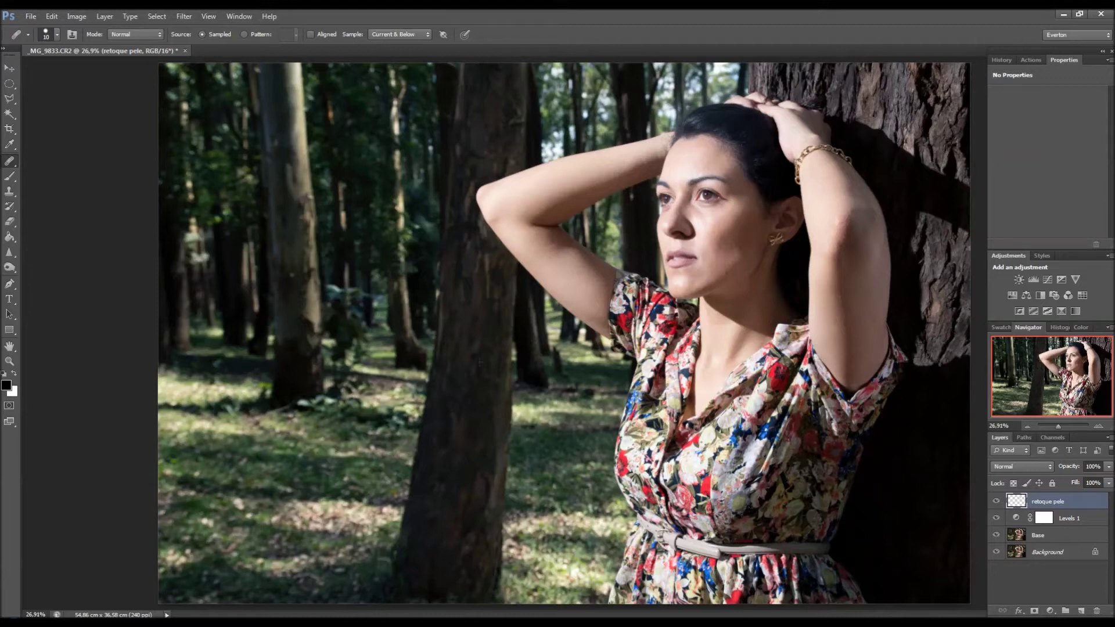
{"action": "left_click", "coordinate": [1047, 280]}
{"action": "left_click", "coordinate": [1016, 500]}
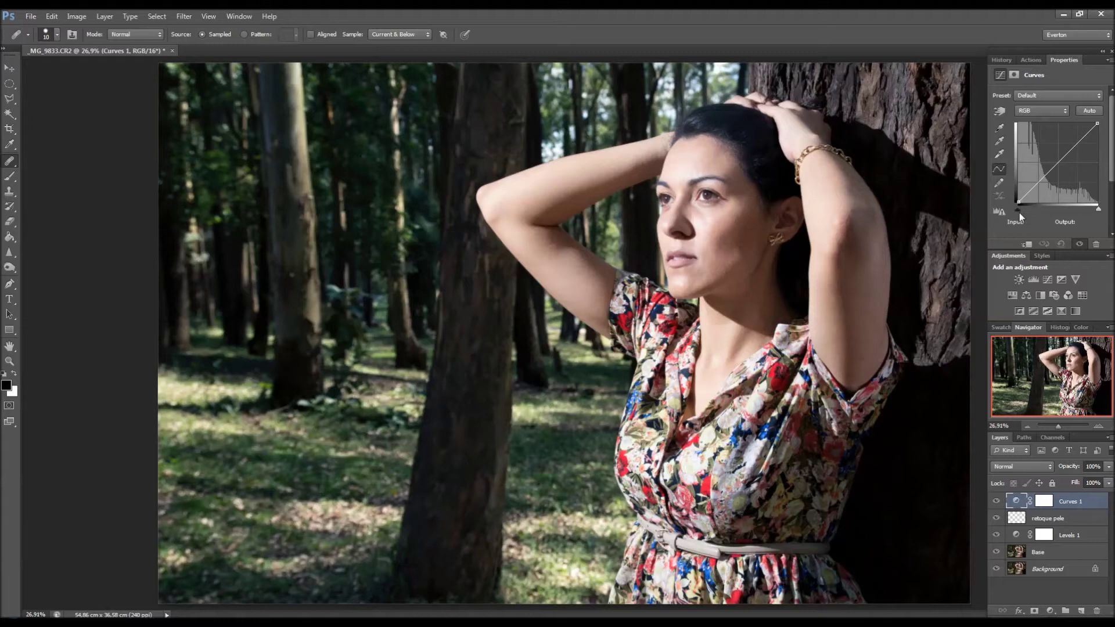
{"action": "left_click_drag", "start_coordinate": [1019, 210], "coordinate": [1036, 208]}
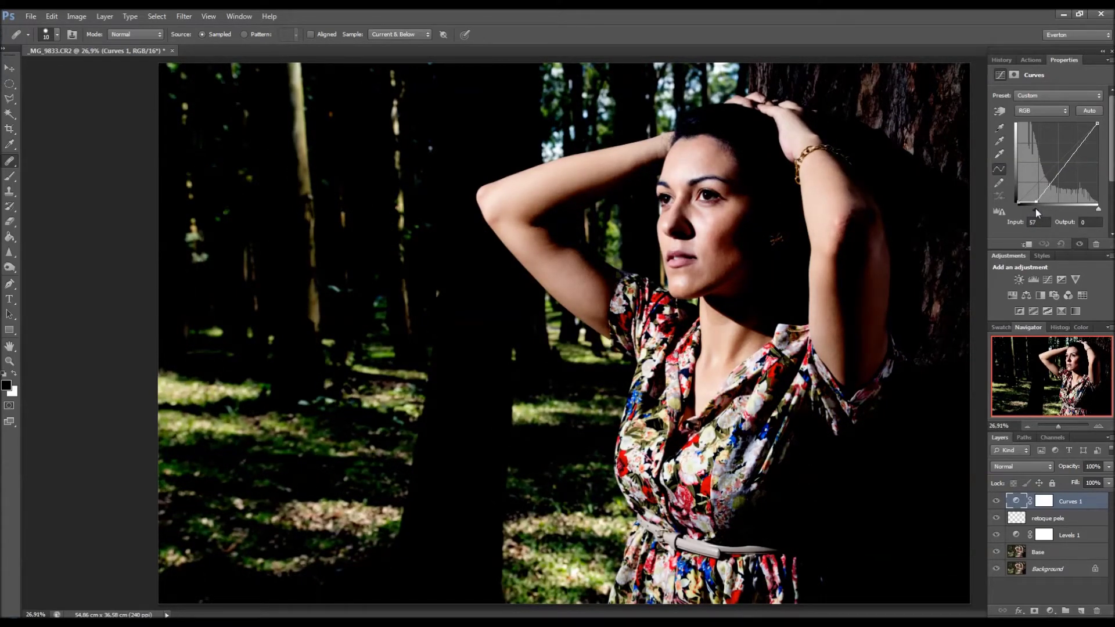
{"action": "left_click_drag", "start_coordinate": [1036, 209], "coordinate": [1036, 209]}
Rename the darkening Curves layer "Sombra" and invert its layer mask to black
{"action": "double_click", "coordinate": [1072, 501]}
{"action": "left_click_drag", "start_coordinate": [1042, 503], "coordinate": [1042, 515]}
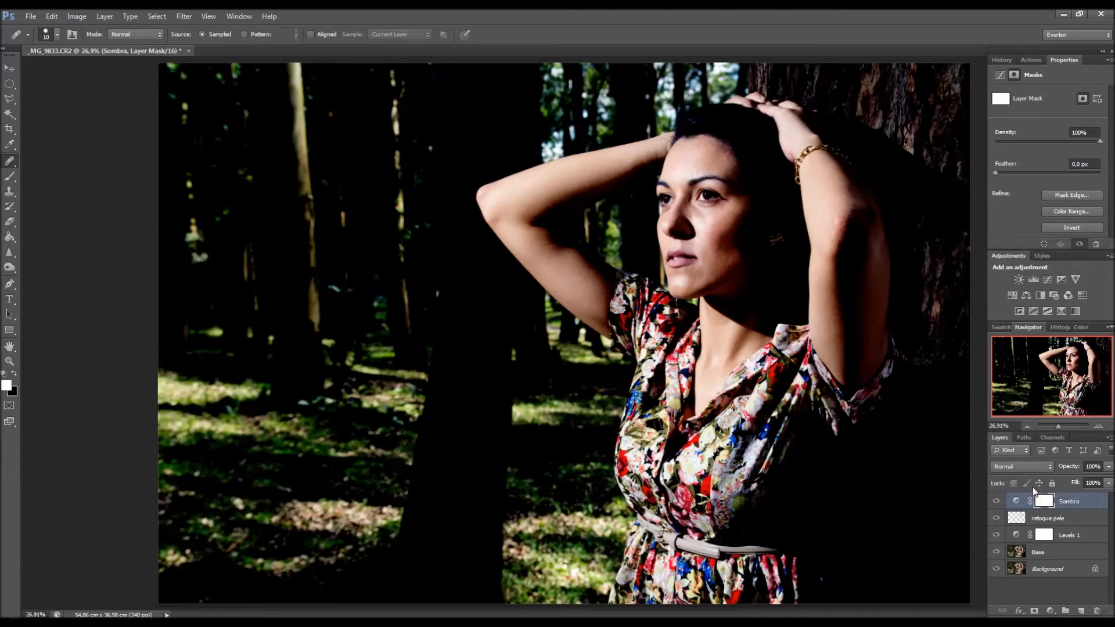
{"action": "key", "text": "ctrl+i"}
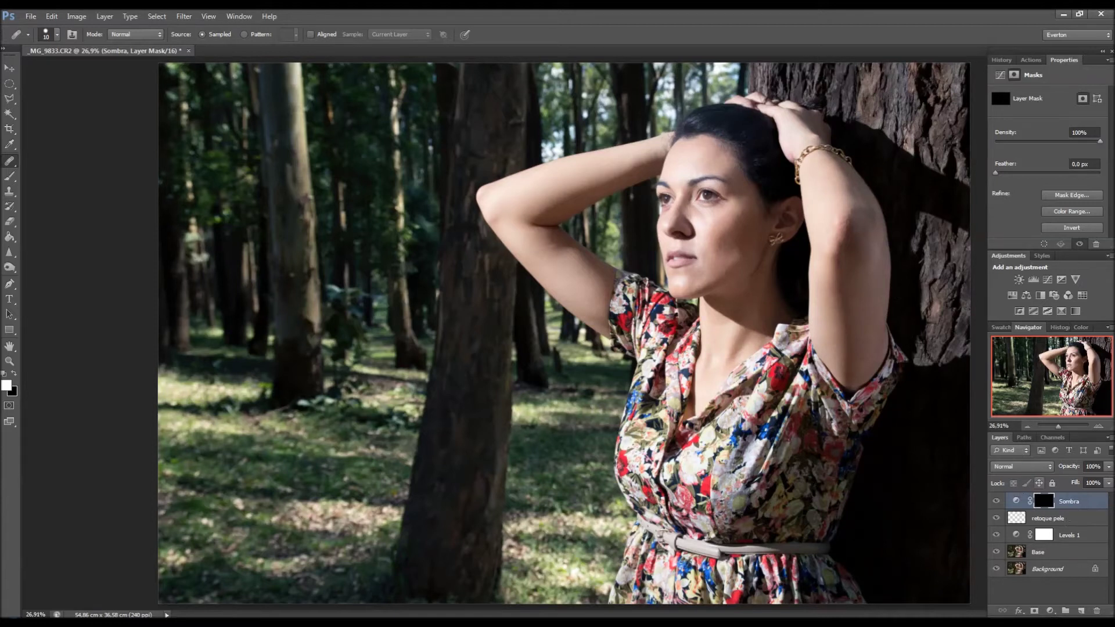
Add a second Curves adjustment layer and brighten the image by moving the white point to input 187
{"action": "left_click", "coordinate": [1047, 280]}
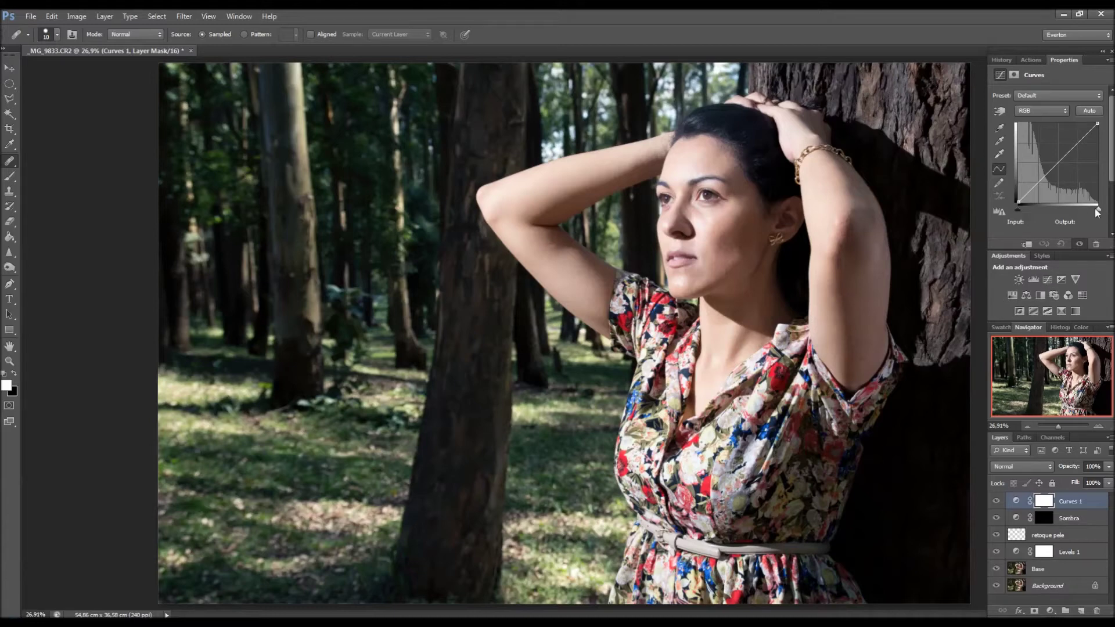
{"action": "left_click_drag", "start_coordinate": [1098, 208], "coordinate": [1076, 208]}
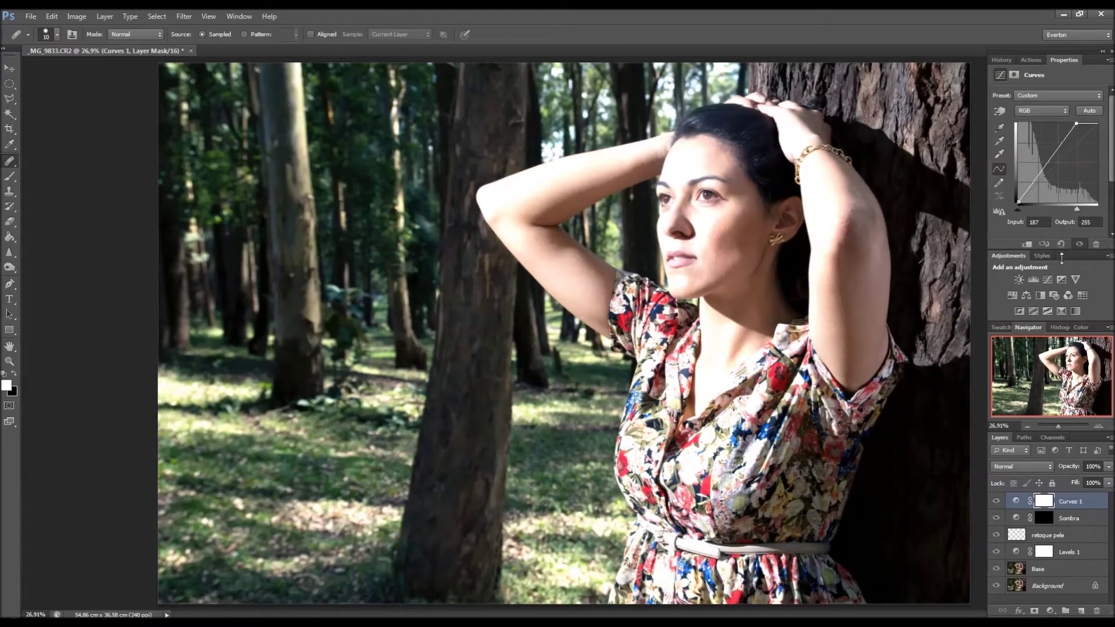
Rename the brightening Curves layer "luz" and invert its layer mask to black
{"action": "double_click", "coordinate": [1071, 502]}
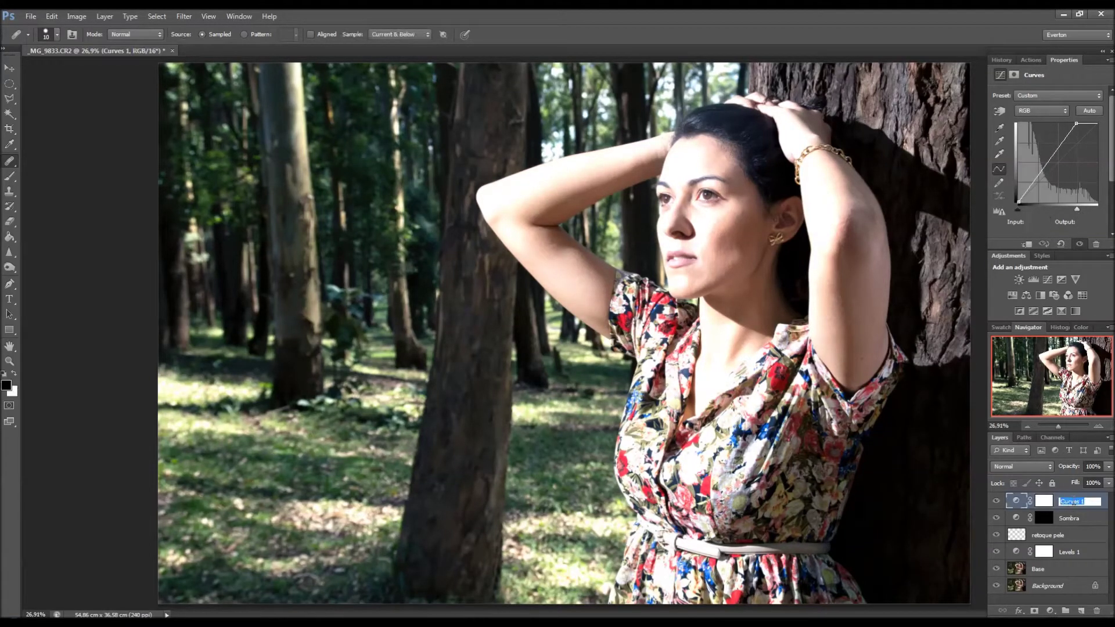
{"action": "type", "text": "Lu"}
{"action": "left_click", "coordinate": [1044, 501]}
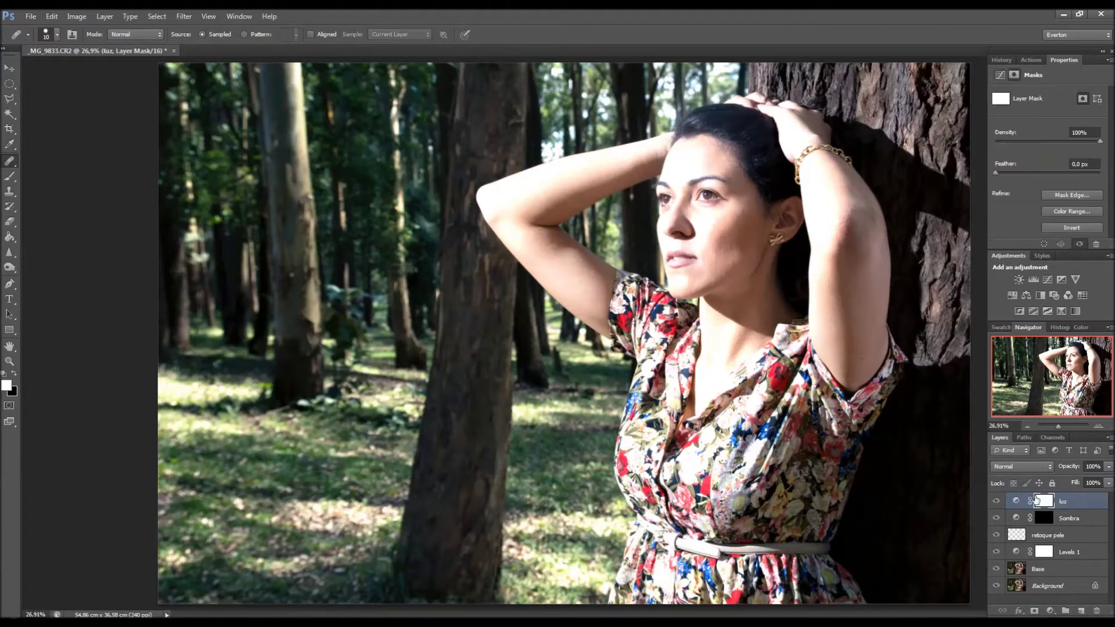
{"action": "left_click_drag", "start_coordinate": [1037, 499], "coordinate": [1037, 500]}
{"action": "key", "text": "ctrl+i"}
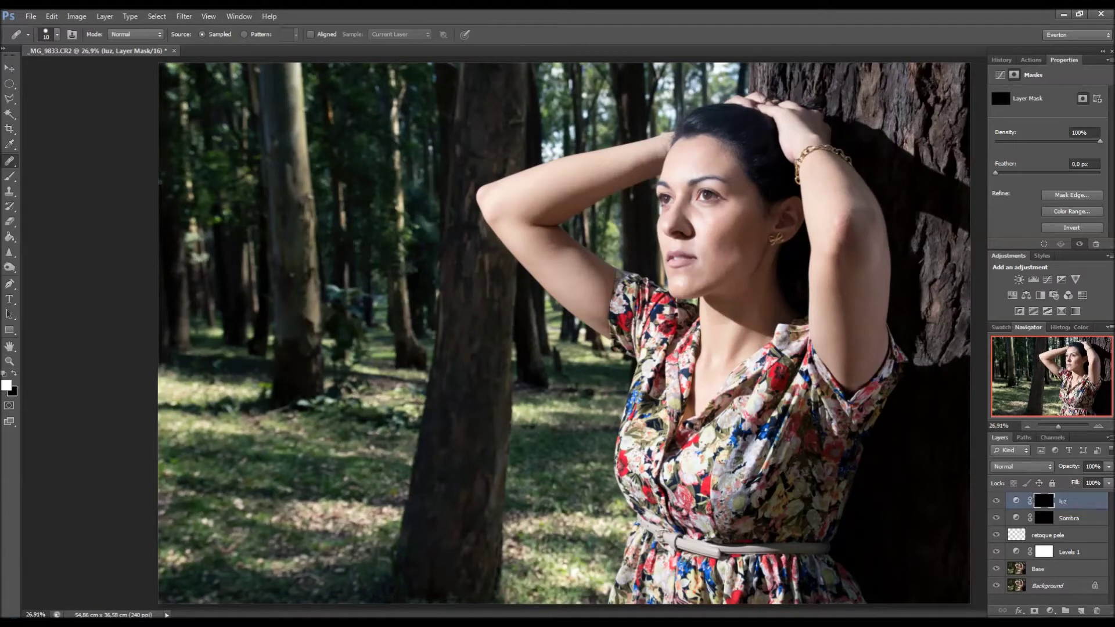
Choose the Brush Tool with white for the Sombra layer mask and set the brush size to 250
{"action": "key", "text": "b"}
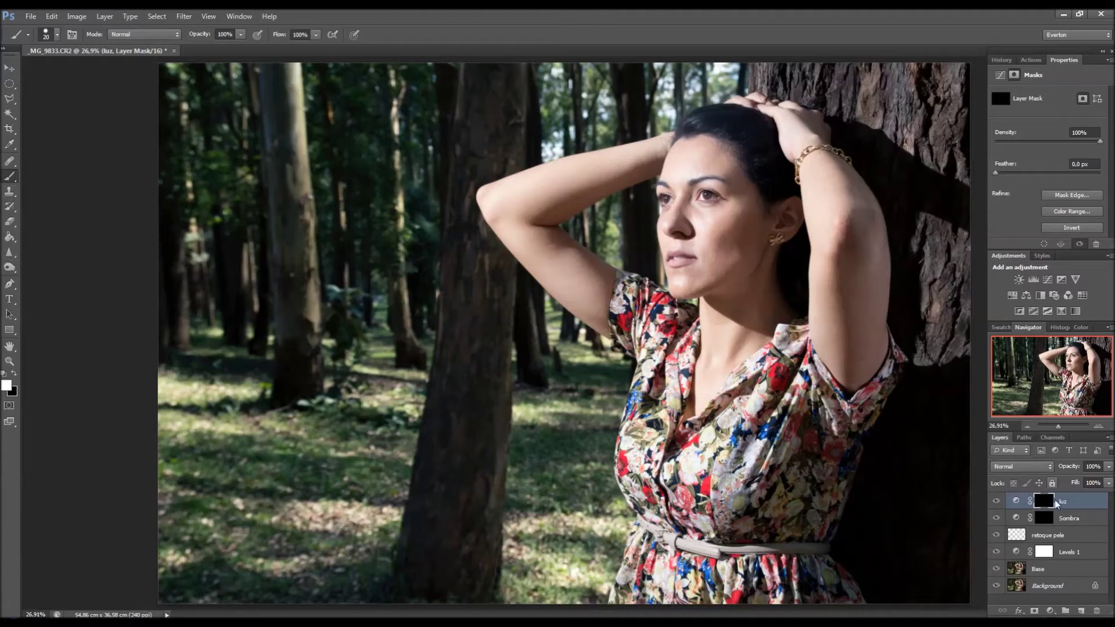
{"action": "left_click", "coordinate": [1048, 519]}
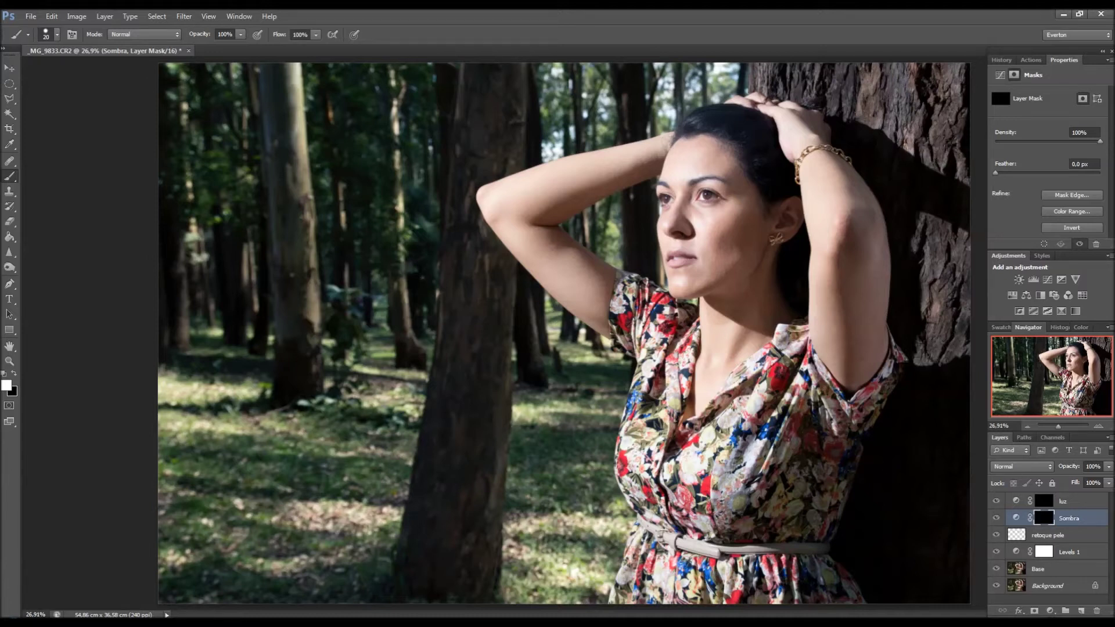
{"action": "key", "text": "bracketright"}
{"action": "key", "text": "bracketright"}
{"action": "key", "text": "bracketright"}
{"action": "key", "text": "bracketright"}
{"action": "key", "text": "bracketright"}
{"action": "key", "text": "bracketright"}
{"action": "key", "text": "bracketright"}
{"action": "key", "text": "bracketright"}
{"action": "key", "text": "bracketright"}
{"action": "key", "text": "bracketright"}
{"action": "key", "text": "bracketright"}
{"action": "key", "text": "bracketleft"}
{"action": "key", "text": "bracketleft"}
{"action": "key", "text": "bracketleft"}
{"action": "key", "text": "bracketright"}
{"action": "key", "text": "bracketright"}
{"action": "key", "text": "bracketright"}
{"action": "key", "text": "bracketright"}
{"action": "key", "text": "bracketright"}
{"action": "key", "text": "bracketleft"}
Try painting the shadow effect over the face at 100% opacity, and refill the Sombra mask with black
{"action": "mouse_move", "coordinate": [699, 234]}
{"action": "left_mouse_down"}
{"action": "mouse_move", "coordinate": [682, 226]}
{"action": "mouse_move", "coordinate": [631, 348]}
{"action": "mouse_move", "coordinate": [692, 155]}
{"action": "mouse_move", "coordinate": [688, 229]}
{"action": "mouse_move", "coordinate": [712, 174]}
{"action": "mouse_move", "coordinate": [732, 174]}
{"action": "mouse_move", "coordinate": [704, 279]}
{"action": "mouse_move", "coordinate": [654, 348]}
{"action": "mouse_move", "coordinate": [662, 360]}
{"action": "mouse_move", "coordinate": [673, 357]}
{"action": "mouse_move", "coordinate": [708, 272]}
{"action": "left_mouse_up"}
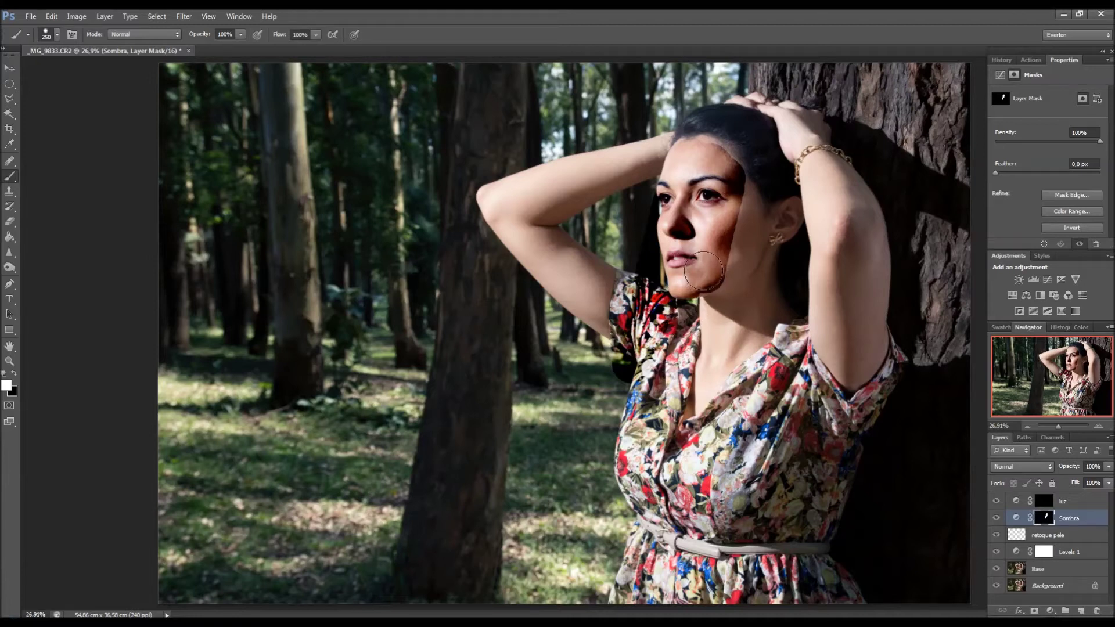
{"action": "key", "text": "ctrl+BackSpace"}
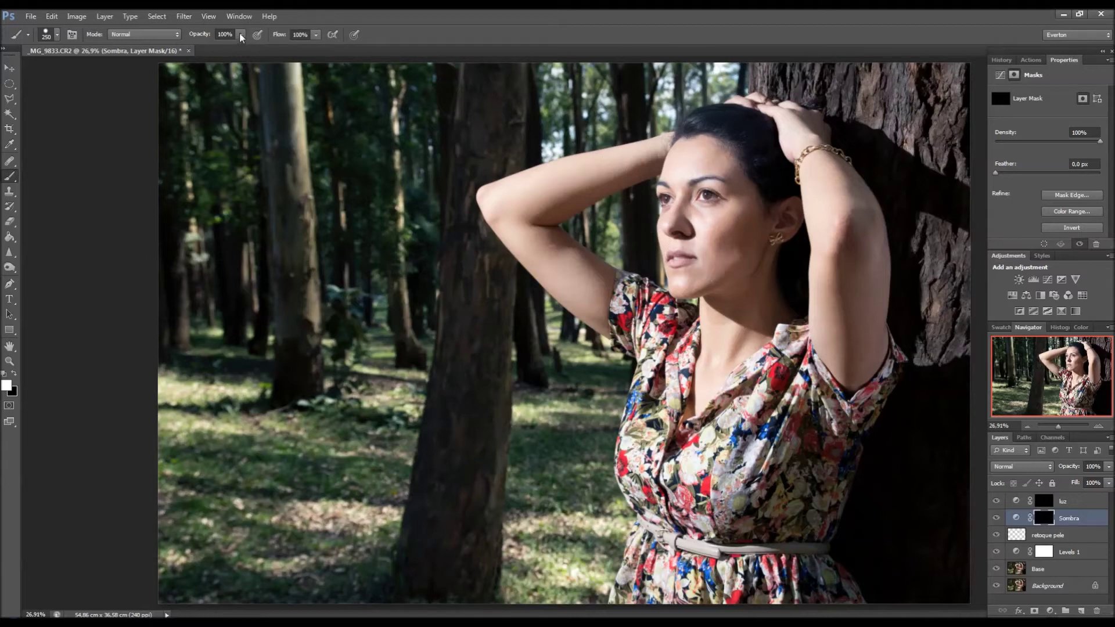
Set the brush to 20% opacity and 10% flow, and make the luz layer mask active for painting
{"action": "left_click", "coordinate": [239, 34]}
{"action": "left_click", "coordinate": [260, 52]}
{"action": "key", "text": "shift+1"}
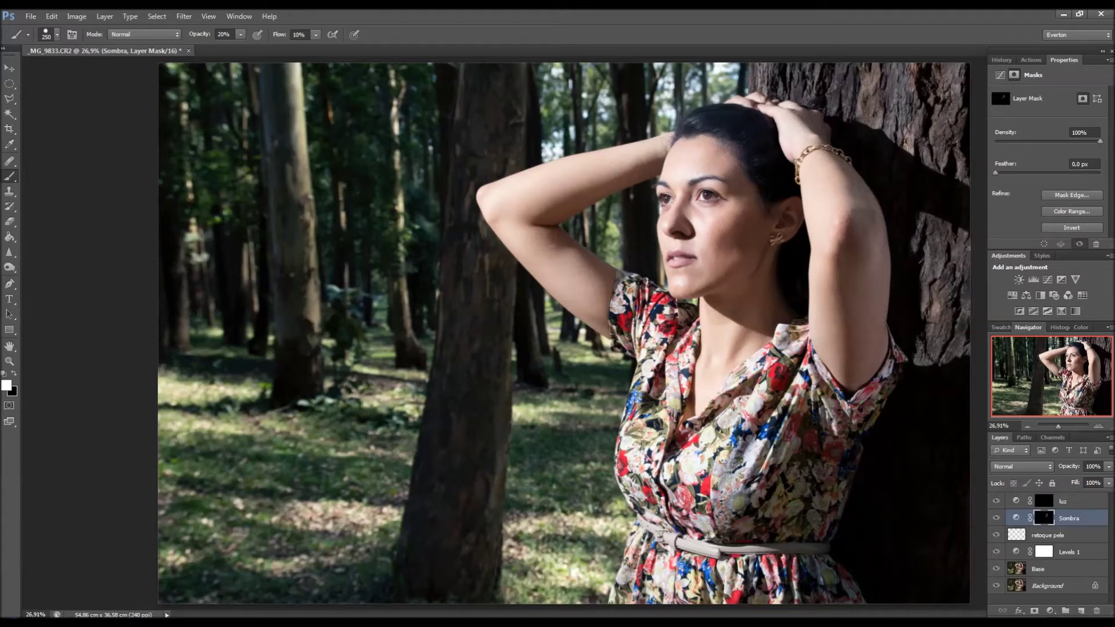
{"action": "left_click_drag", "start_coordinate": [650, 335], "coordinate": [648, 337]}
{"action": "key", "text": "alt+bracketright"}
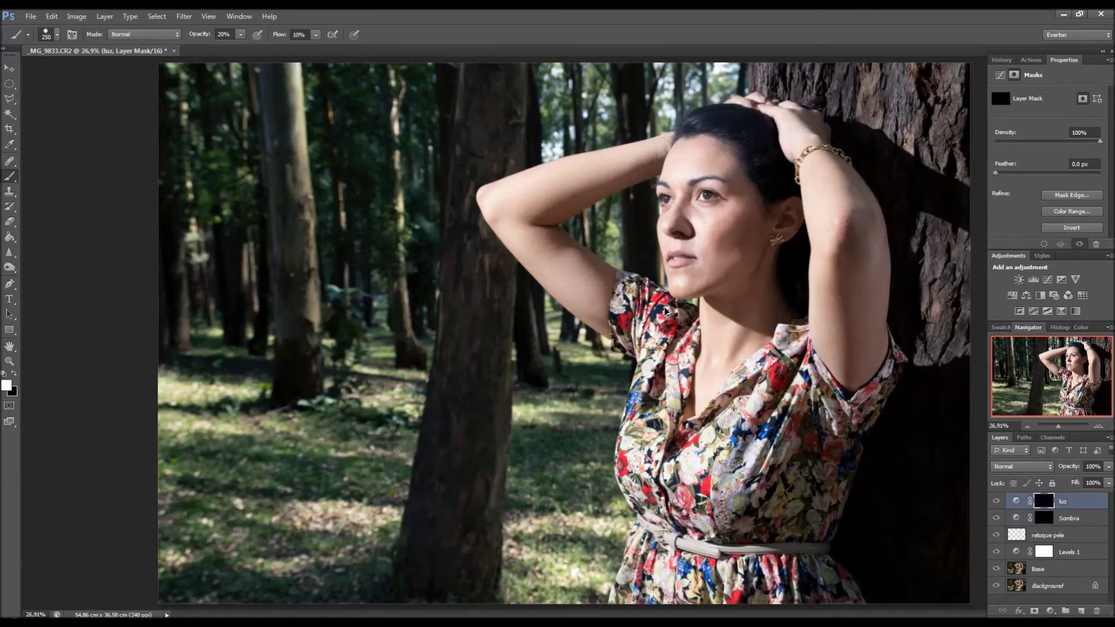
Paint shadow on the Sombra mask over the woman's arms and face, using black to take it back on the raised arm
{"action": "left_click", "coordinate": [1044, 517]}
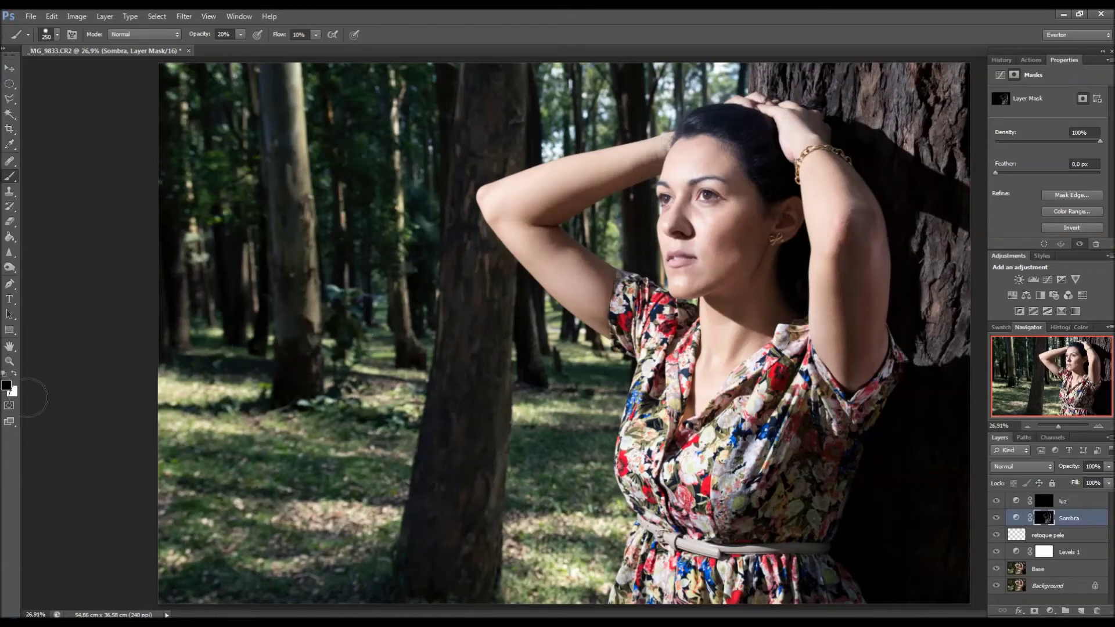
{"action": "mouse_move", "coordinate": [882, 283]}
{"action": "left_mouse_down"}
{"action": "mouse_move", "coordinate": [891, 244]}
{"action": "mouse_move", "coordinate": [860, 251]}
{"action": "left_mouse_up"}
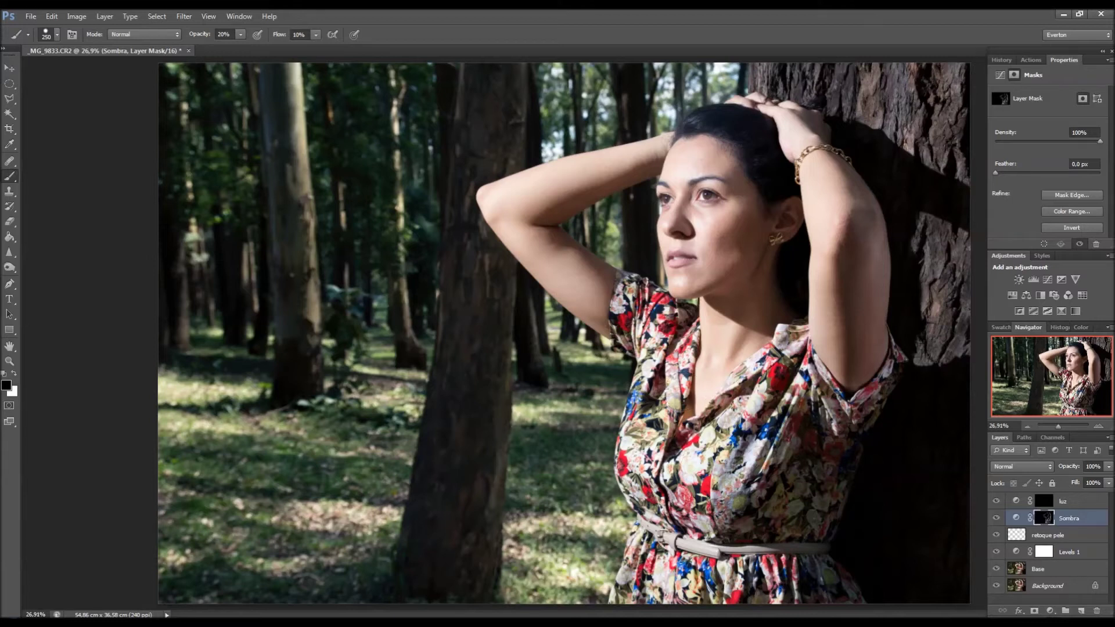
{"action": "left_click", "coordinate": [14, 375]}
{"action": "mouse_move", "coordinate": [663, 286]}
{"action": "left_mouse_down"}
{"action": "mouse_move", "coordinate": [728, 254]}
{"action": "mouse_move", "coordinate": [669, 302]}
{"action": "mouse_move", "coordinate": [706, 262]}
{"action": "mouse_move", "coordinate": [674, 285]}
{"action": "left_mouse_up"}
Set the brush to 30% opacity and 15% flow, and paint shadow over the forest floor and tree trunks on the Sombra mask
{"action": "key", "text": "3"}
{"action": "mouse_move", "coordinate": [334, 481]}
{"action": "left_mouse_down"}
{"action": "mouse_move", "coordinate": [380, 484]}
{"action": "mouse_move", "coordinate": [369, 467]}
{"action": "mouse_move", "coordinate": [232, 436]}
{"action": "mouse_move", "coordinate": [202, 462]}
{"action": "mouse_move", "coordinate": [233, 479]}
{"action": "mouse_move", "coordinate": [197, 500]}
{"action": "mouse_move", "coordinate": [220, 521]}
{"action": "mouse_move", "coordinate": [327, 556]}
{"action": "mouse_move", "coordinate": [382, 543]}
{"action": "mouse_move", "coordinate": [166, 589]}
{"action": "mouse_move", "coordinate": [185, 528]}
{"action": "mouse_move", "coordinate": [325, 422]}
{"action": "mouse_move", "coordinate": [281, 403]}
{"action": "mouse_move", "coordinate": [206, 412]}
{"action": "left_mouse_up"}
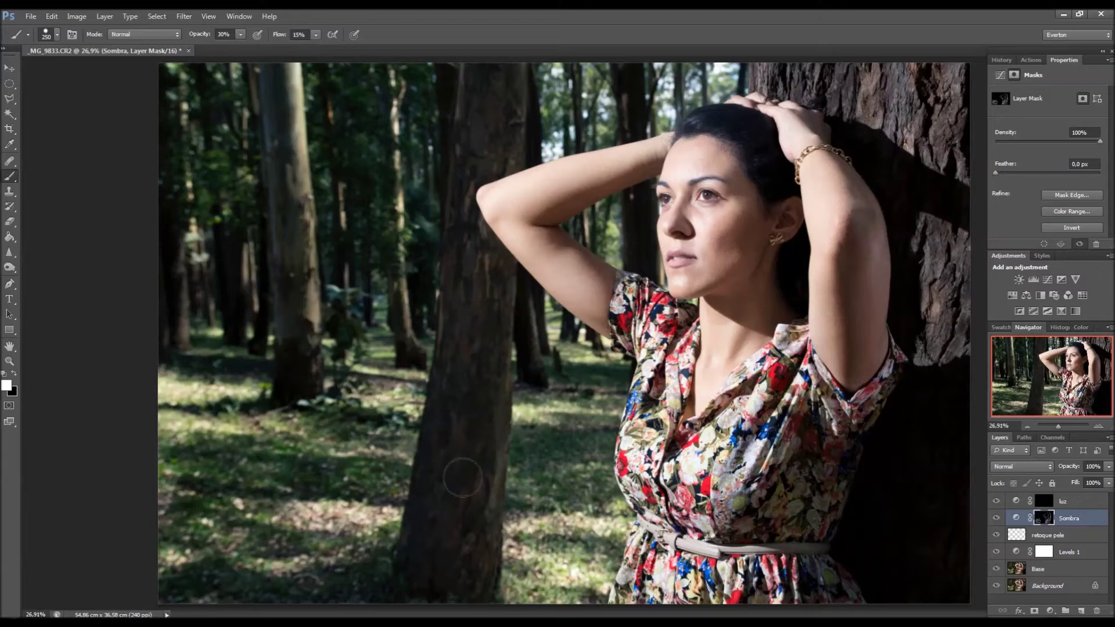
{"action": "mouse_move", "coordinate": [529, 439]}
{"action": "left_mouse_down"}
{"action": "mouse_move", "coordinate": [581, 450]}
{"action": "mouse_move", "coordinate": [532, 485]}
{"action": "mouse_move", "coordinate": [599, 515]}
{"action": "mouse_move", "coordinate": [609, 539]}
{"action": "mouse_move", "coordinate": [552, 543]}
{"action": "left_mouse_up"}
{"action": "left_click_drag", "start_coordinate": [516, 588], "coordinate": [567, 597]}
{"action": "mouse_move", "coordinate": [592, 552]}
{"action": "left_mouse_down"}
{"action": "mouse_move", "coordinate": [614, 543]}
{"action": "mouse_move", "coordinate": [537, 543]}
{"action": "mouse_move", "coordinate": [537, 557]}
{"action": "left_mouse_up"}
{"action": "mouse_move", "coordinate": [372, 581]}
{"action": "left_mouse_down"}
{"action": "mouse_move", "coordinate": [376, 555]}
{"action": "mouse_move", "coordinate": [305, 549]}
{"action": "left_mouse_up"}
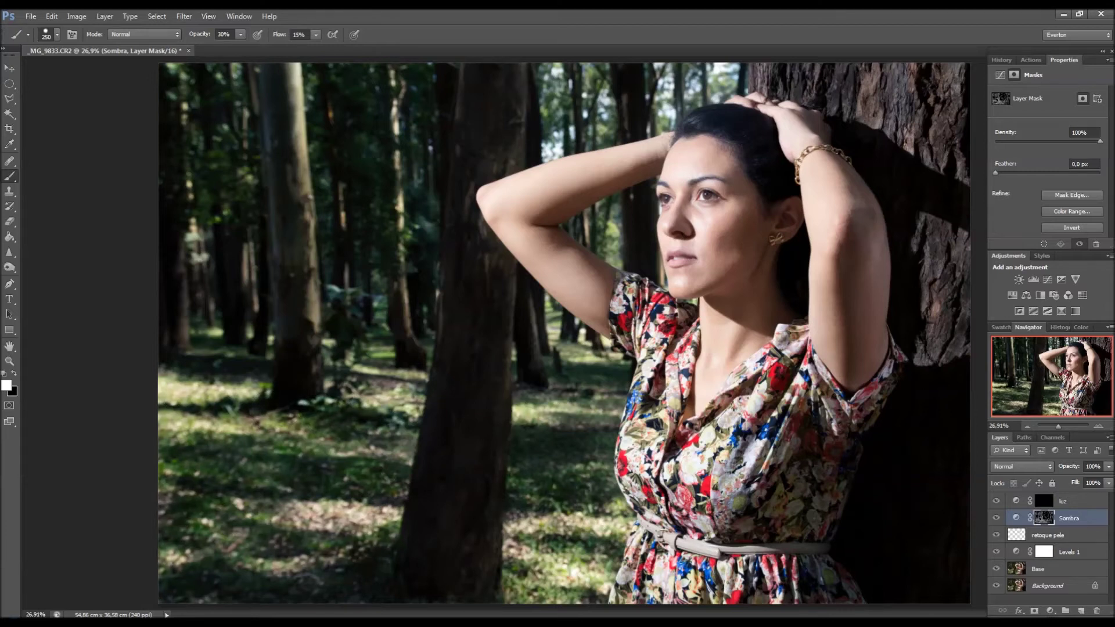
Paint light on the luz mask over the sunlit grass patches between the trees
{"action": "left_click", "coordinate": [1044, 502]}
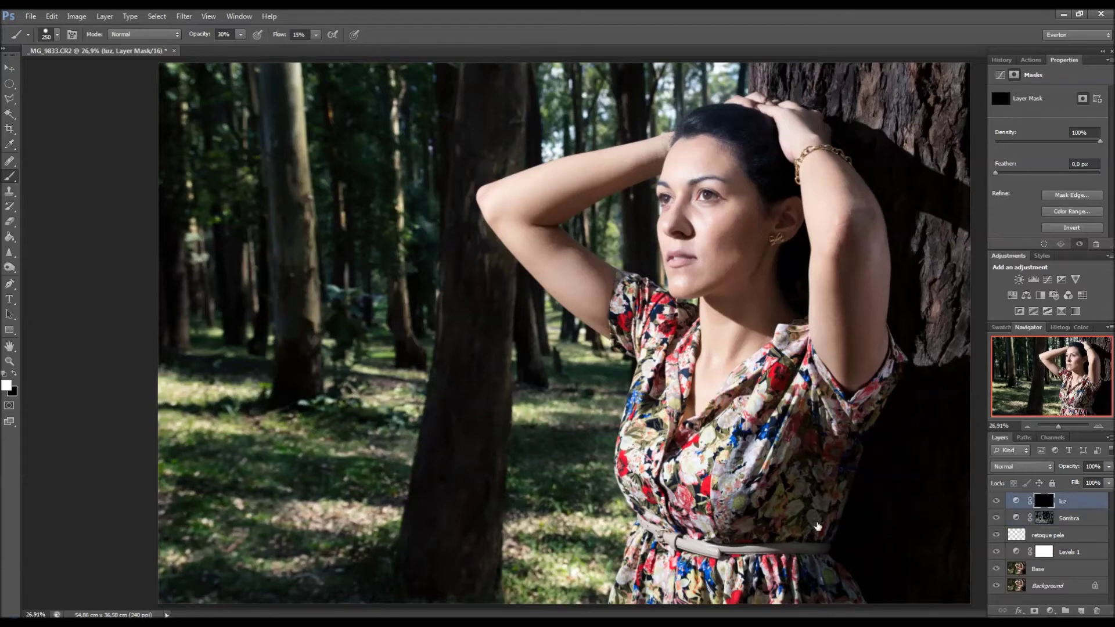
{"action": "left_click_drag", "start_coordinate": [203, 415], "coordinate": [180, 422]}
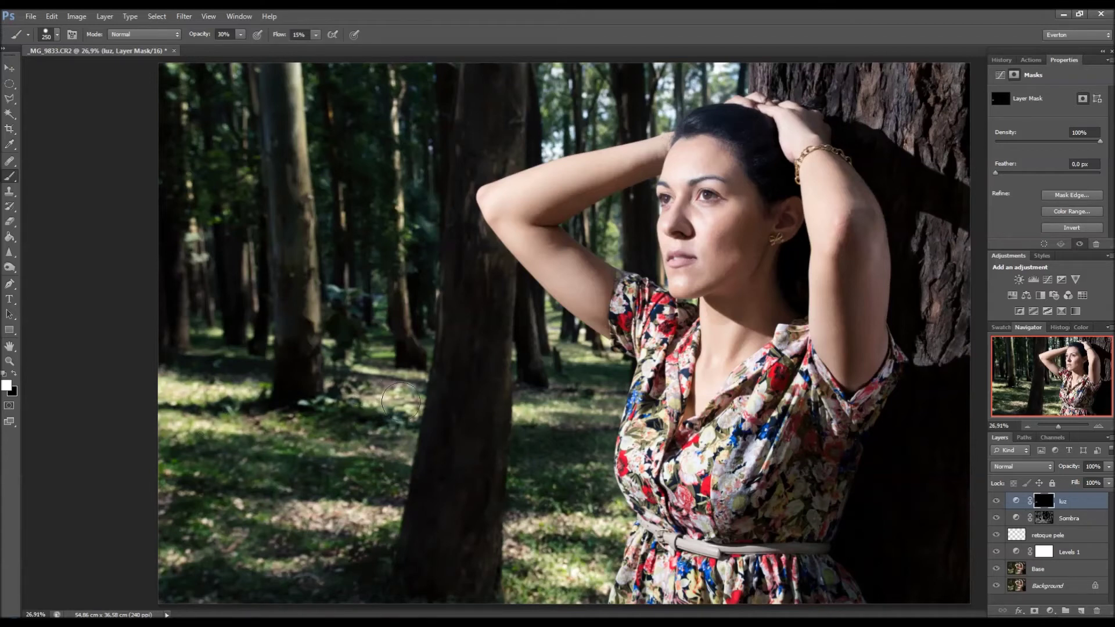
{"action": "mouse_move", "coordinate": [393, 444]}
{"action": "left_mouse_down"}
{"action": "mouse_move", "coordinate": [407, 500]}
{"action": "mouse_move", "coordinate": [360, 516]}
{"action": "mouse_move", "coordinate": [226, 516]}
{"action": "left_mouse_up"}
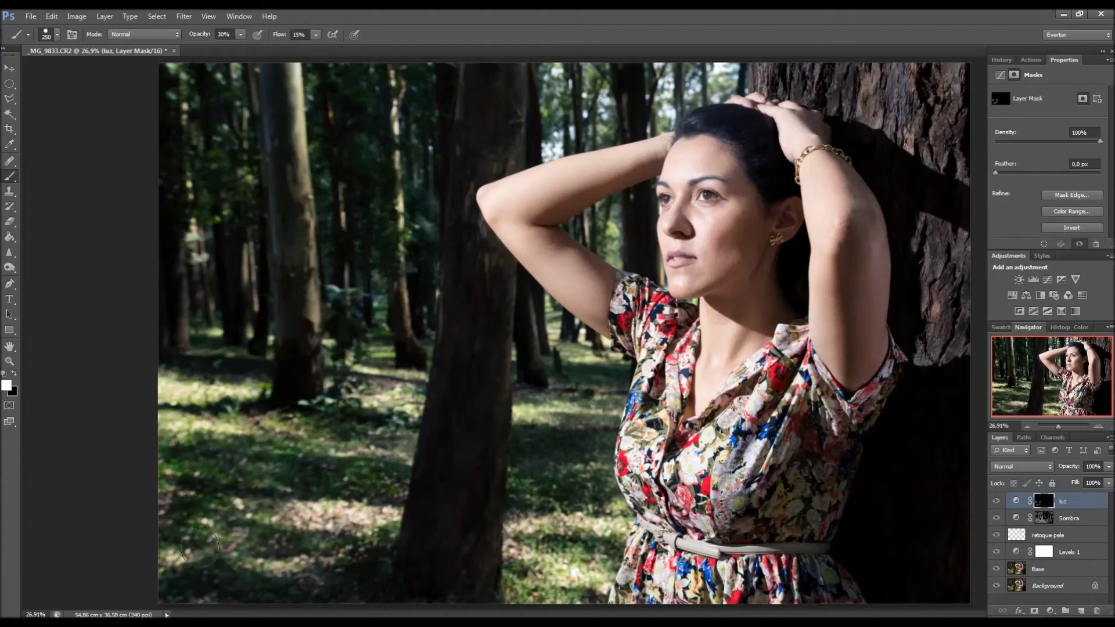
{"action": "mouse_move", "coordinate": [569, 511]}
{"action": "left_mouse_down"}
{"action": "mouse_move", "coordinate": [549, 566]}
{"action": "mouse_move", "coordinate": [497, 409]}
{"action": "mouse_move", "coordinate": [584, 397]}
{"action": "left_mouse_up"}
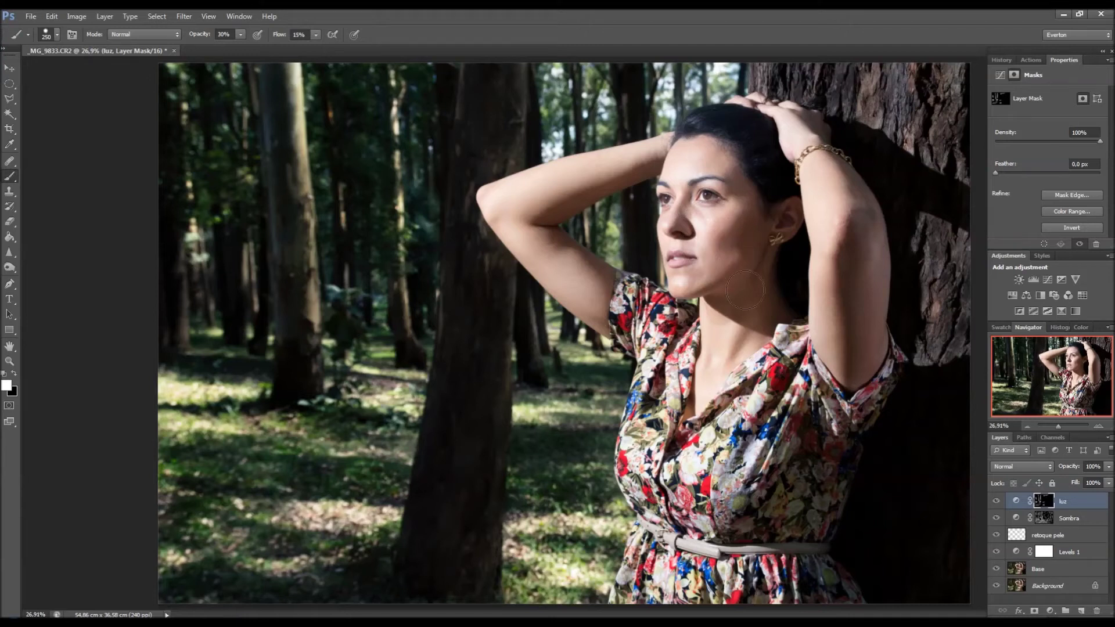
Deepen the shadow along the woman's cheek on the Sombra mask and enlarge the brush to 300
{"action": "left_click", "coordinate": [1049, 518]}
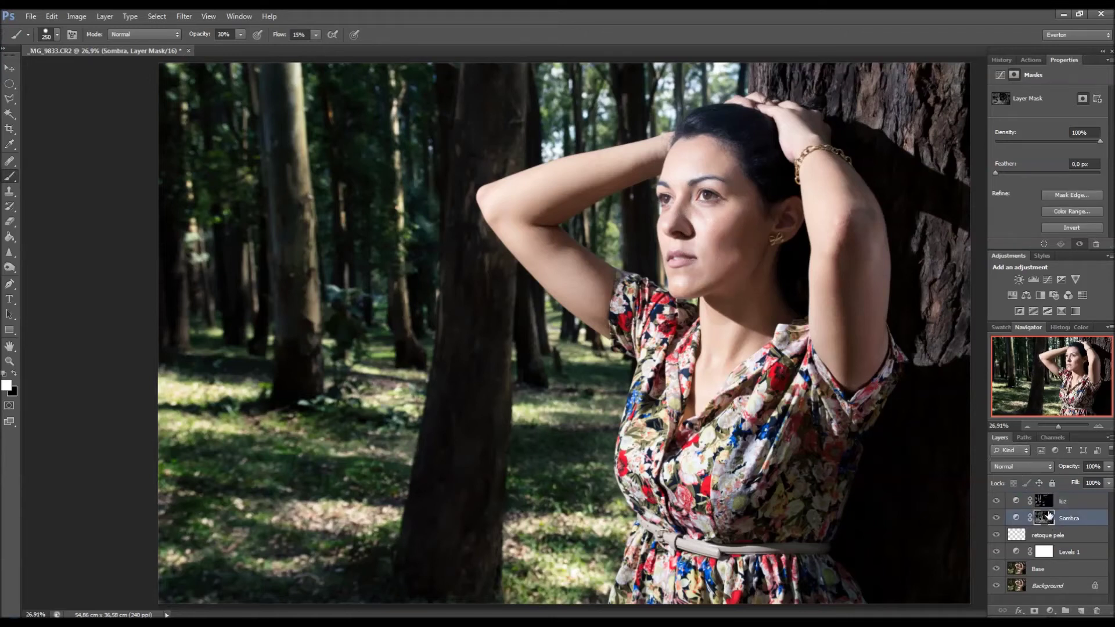
{"action": "key", "text": "ctrl+plus"}
{"action": "key", "text": "ctrl+plus"}
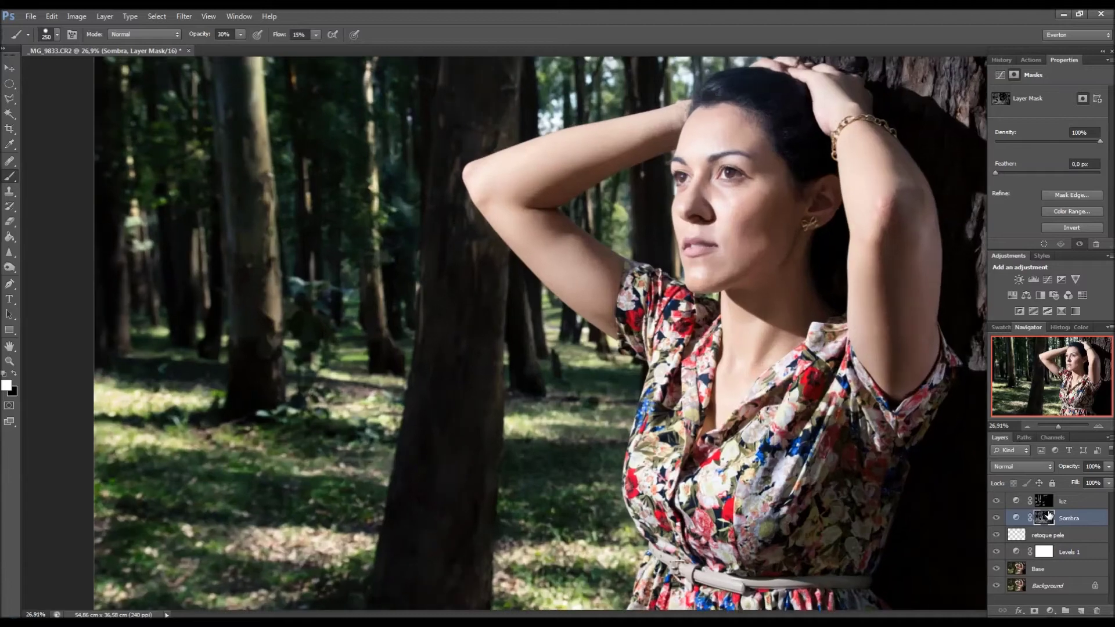
{"action": "key", "text": "ctrl+plus"}
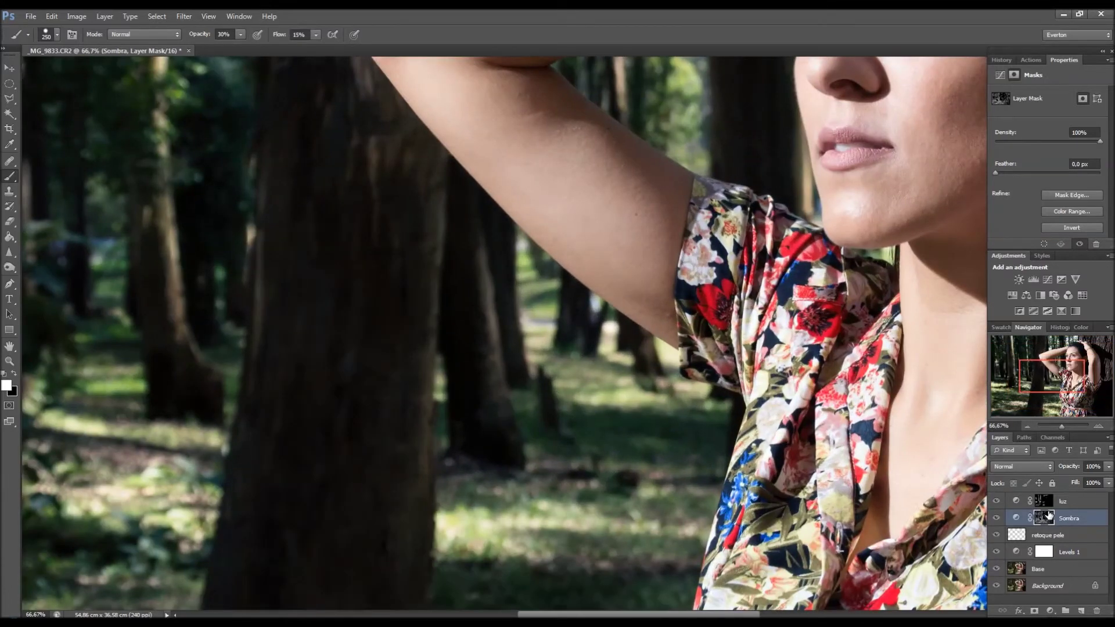
{"action": "left_click_drag", "start_coordinate": [822, 181], "coordinate": [569, 337]}
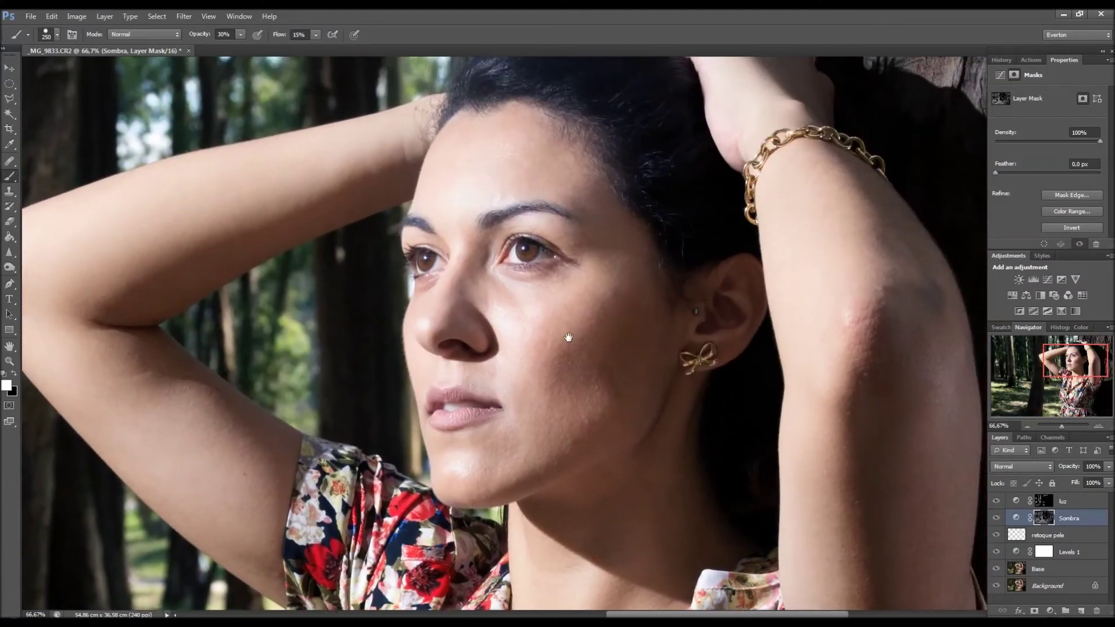
{"action": "mouse_move", "coordinate": [575, 328]}
{"action": "left_mouse_down"}
{"action": "mouse_move", "coordinate": [647, 256]}
{"action": "mouse_move", "coordinate": [567, 348]}
{"action": "mouse_move", "coordinate": [612, 294]}
{"action": "mouse_move", "coordinate": [582, 324]}
{"action": "left_mouse_up"}
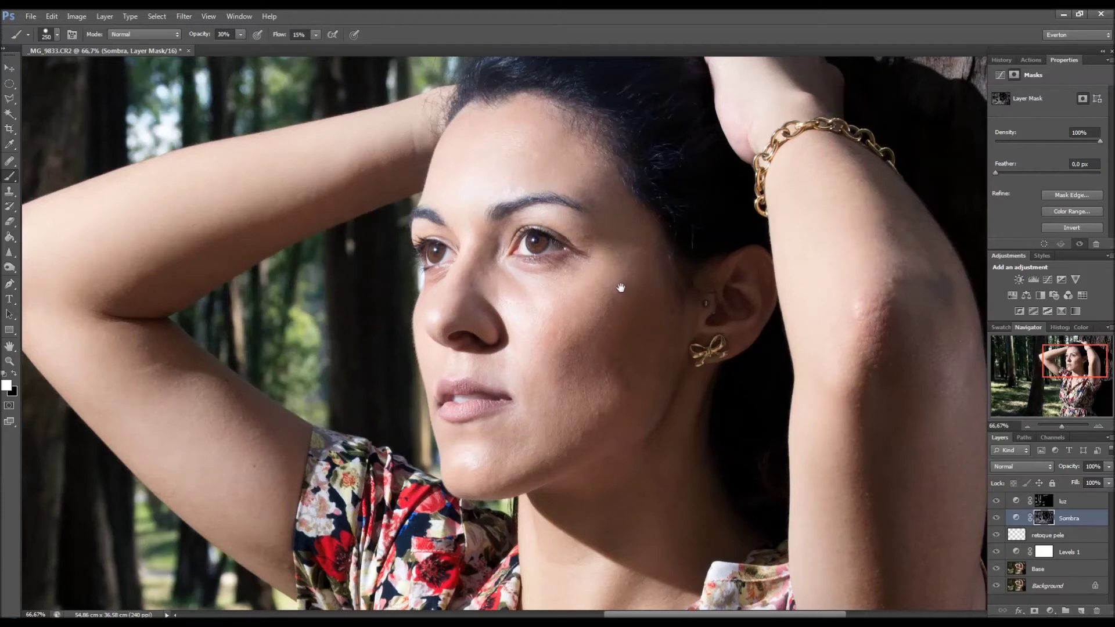
{"action": "left_click_drag", "start_coordinate": [609, 295], "coordinate": [577, 311]}
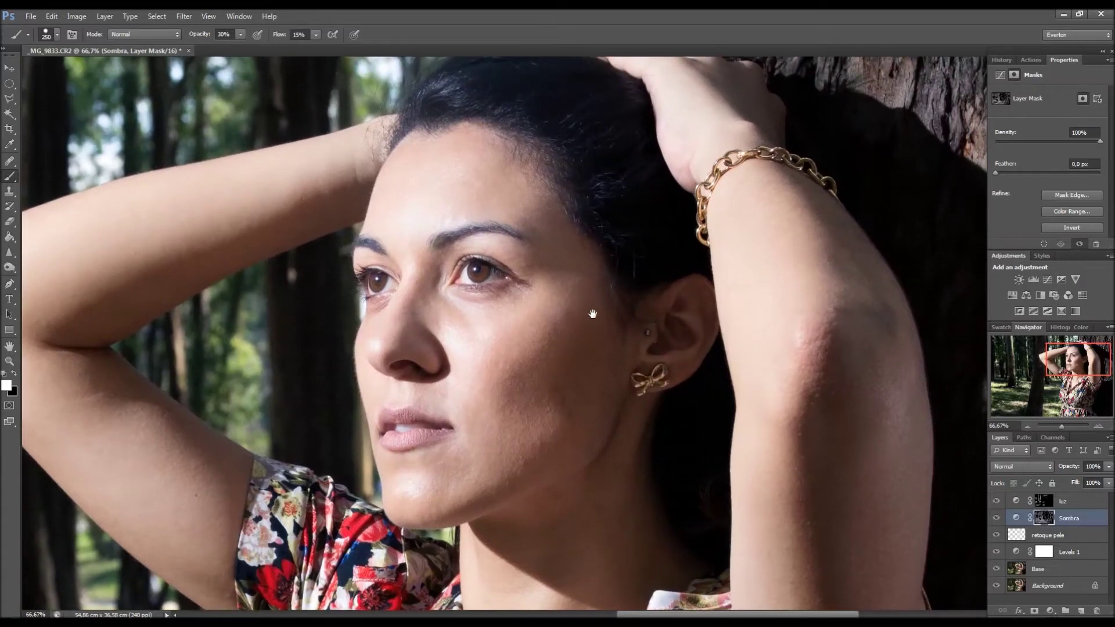
{"action": "scroll", "coordinate": [556, 304], "scroll_direction": "up", "scroll_amount": 1}
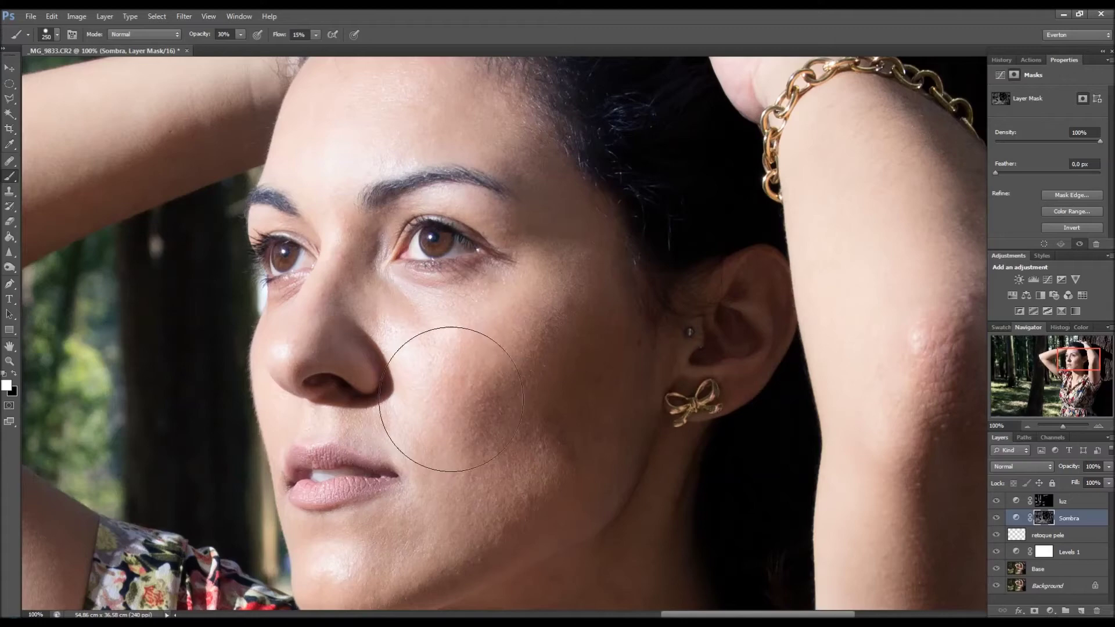
{"action": "mouse_move", "coordinate": [530, 459]}
{"action": "left_mouse_down"}
{"action": "mouse_move", "coordinate": [528, 311]}
{"action": "mouse_move", "coordinate": [543, 350]}
{"action": "left_mouse_up"}
{"action": "key", "text": "bracketright"}
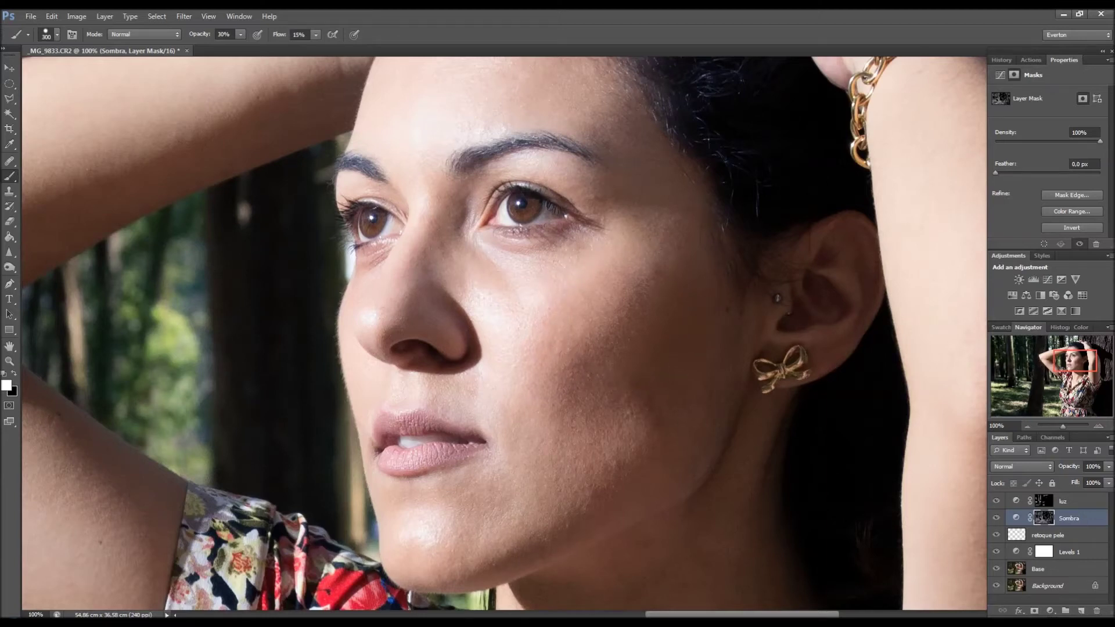
Reduce the brush size to 25 and its opacity to 20% for fine shading of the face
{"action": "key", "text": "bracketleft"}
{"action": "key", "text": "bracketleft"}
{"action": "key", "text": "bracketleft"}
{"action": "key", "text": "bracketleft"}
{"action": "key", "text": "bracketleft"}
{"action": "key", "text": "bracketleft"}
{"action": "key", "text": "bracketleft"}
{"action": "key", "text": "bracketleft"}
{"action": "key", "text": "bracketleft"}
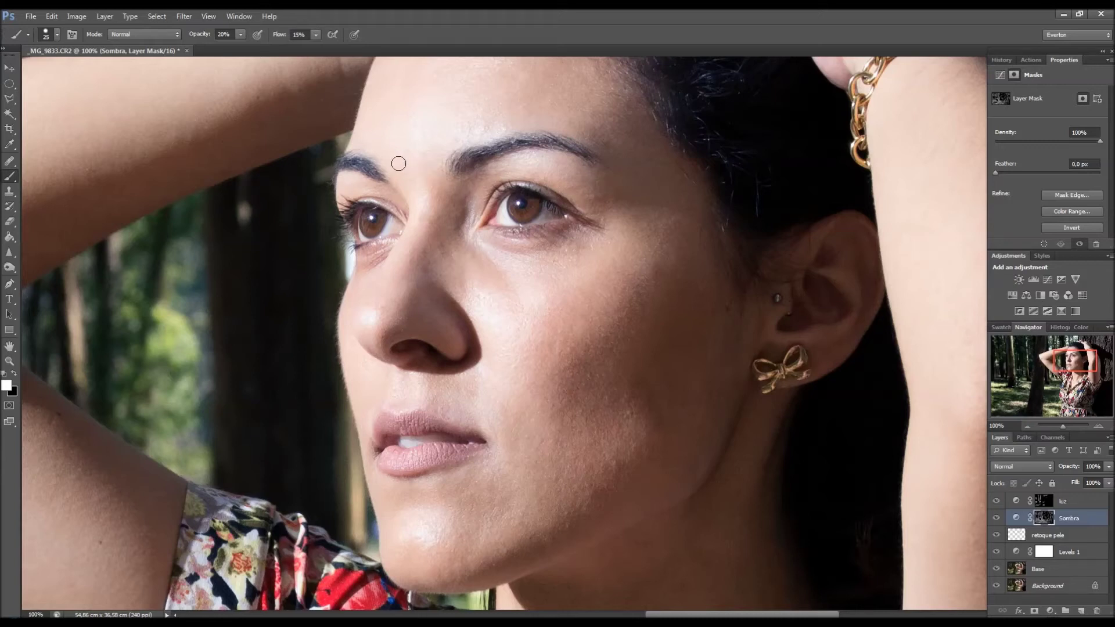
Compare the face close-up with and without the layers above Base
{"action": "left_click", "coordinate": [997, 571], "text": "alt"}
{"action": "left_click", "coordinate": [998, 571], "text": "alt"}
{"action": "left_click", "coordinate": [997, 572], "text": "alt"}
{"action": "left_click", "coordinate": [997, 572], "text": "alt"}
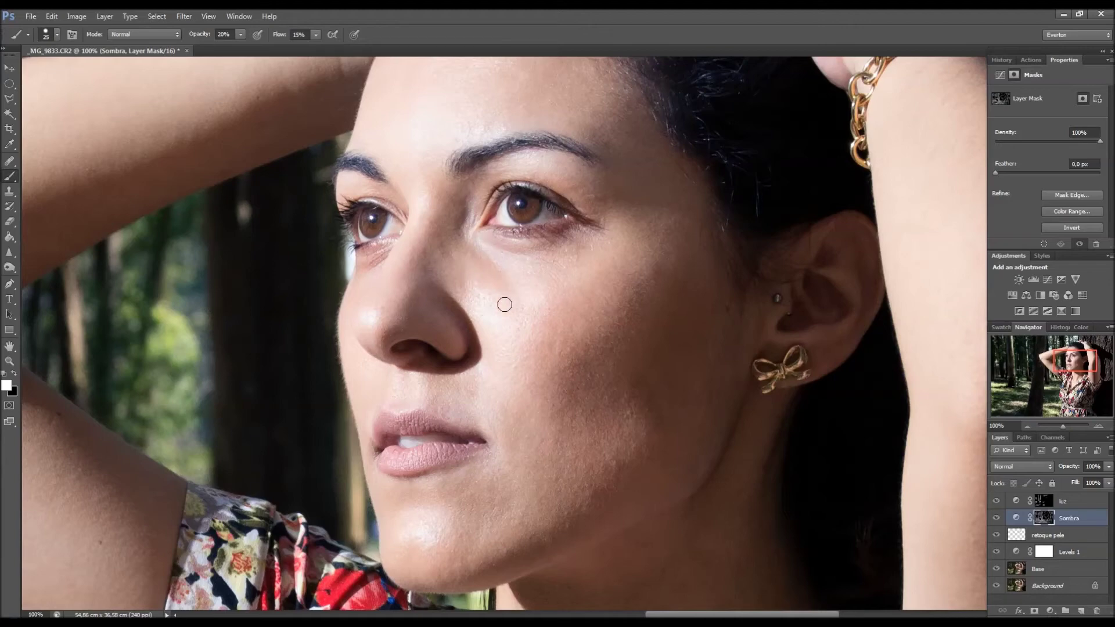
Brighten the whites of both eyes on the luz mask with a smaller brush, and switch to the Sombra mask with brush size 3
{"action": "scroll", "coordinate": [504, 304], "scroll_direction": "up", "scroll_amount": 1}
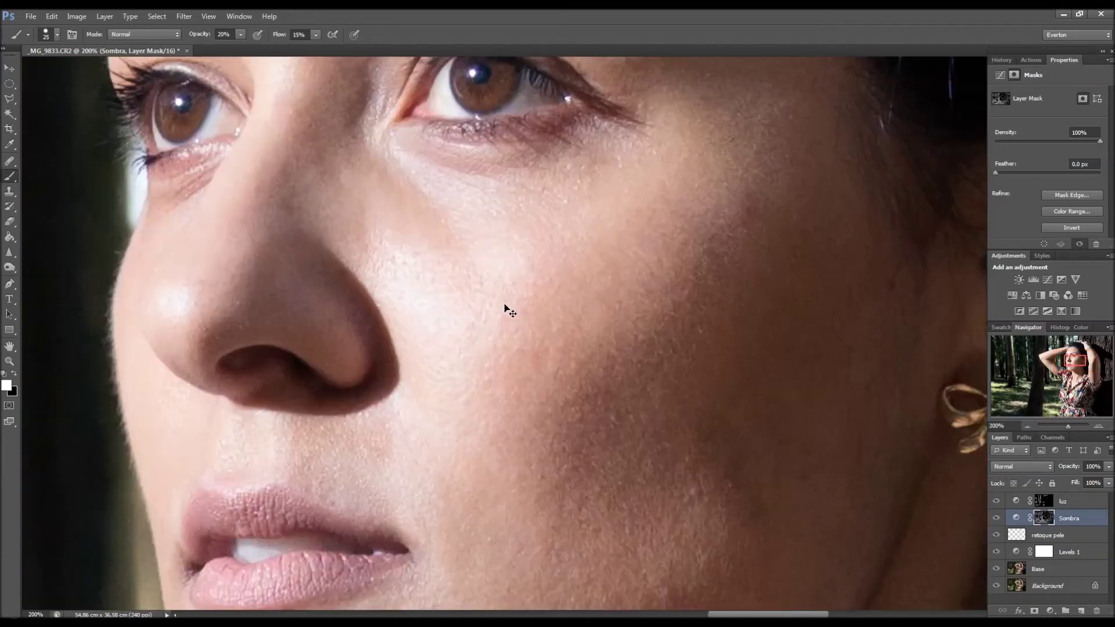
{"action": "left_click_drag", "start_coordinate": [368, 170], "coordinate": [460, 328]}
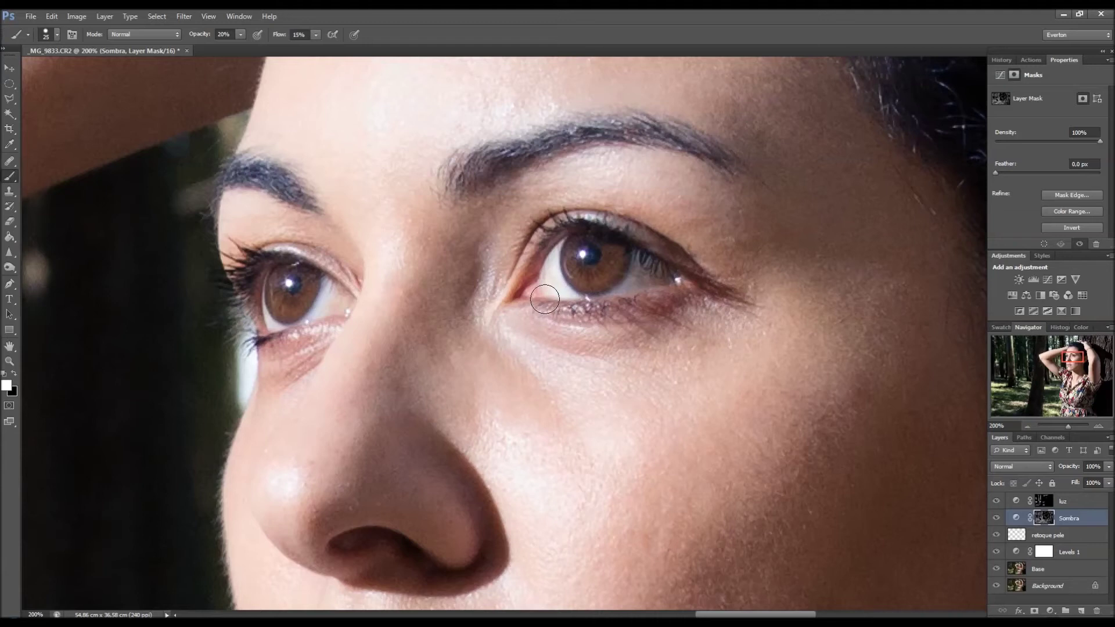
{"action": "scroll", "coordinate": [545, 300], "scroll_direction": "up", "scroll_amount": 1}
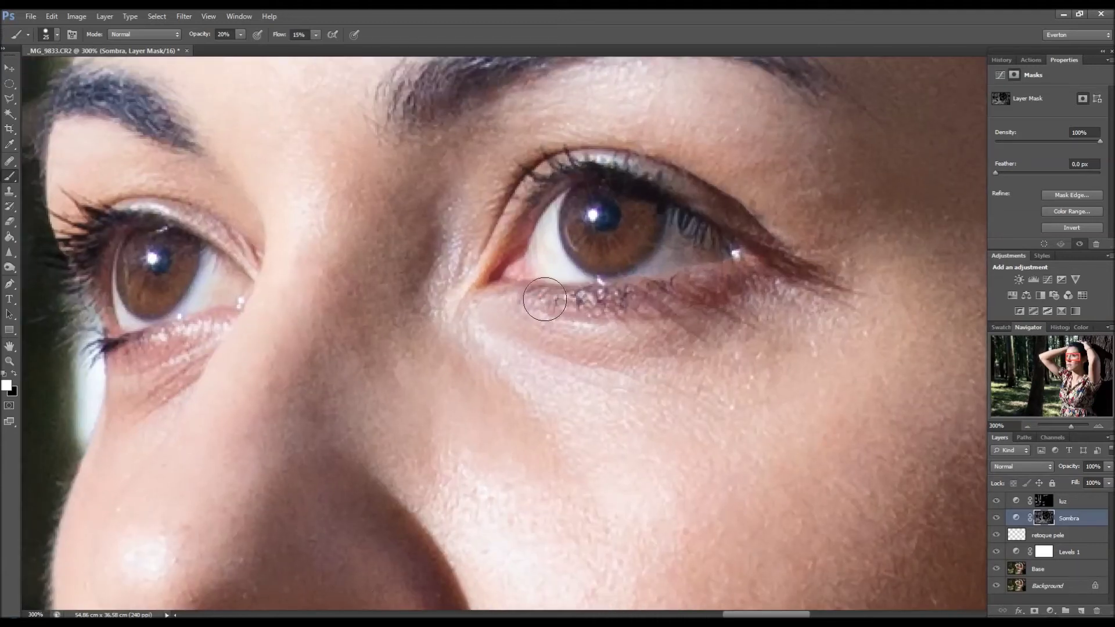
{"action": "left_click_drag", "start_coordinate": [412, 331], "coordinate": [443, 367]}
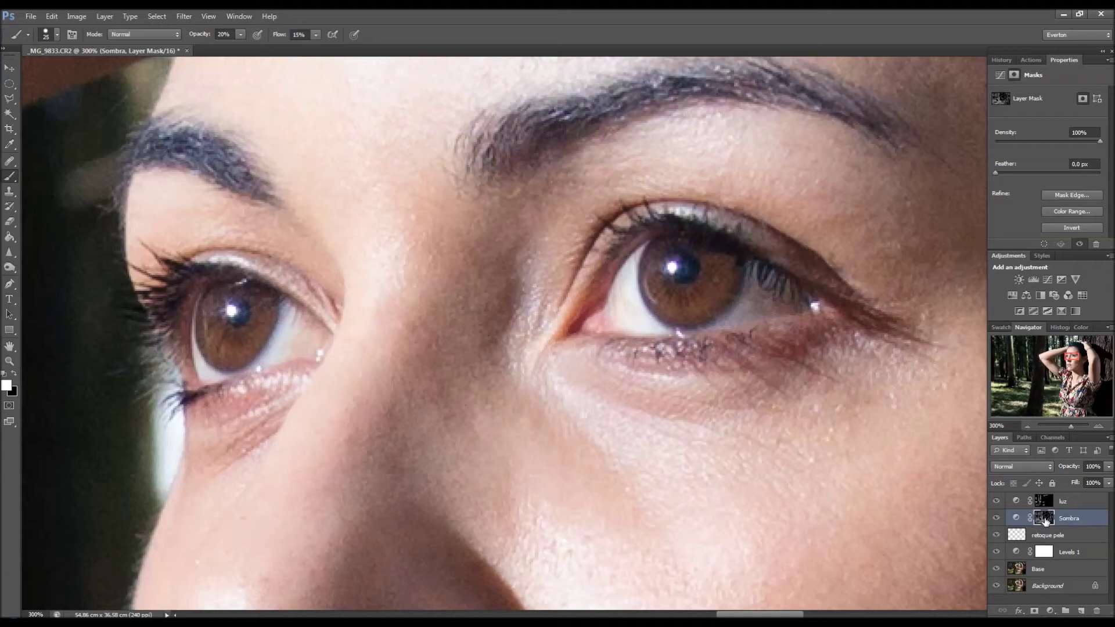
{"action": "left_click", "coordinate": [1044, 501]}
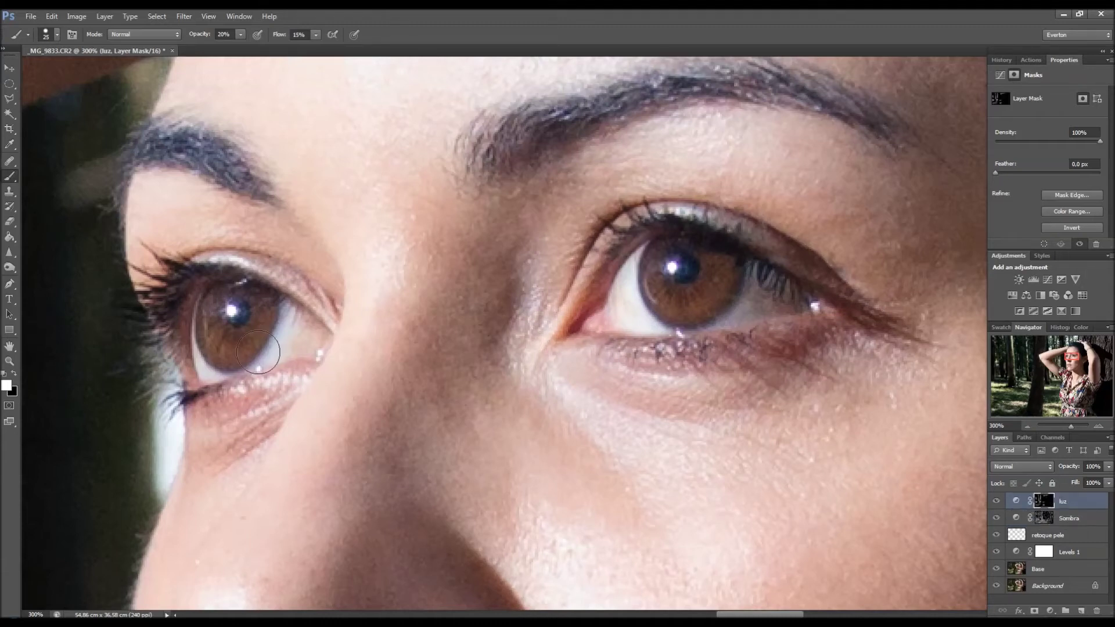
{"action": "key", "text": "bracketleft"}
{"action": "key", "text": "bracketleft"}
{"action": "mouse_move", "coordinate": [624, 299]}
{"action": "left_mouse_down"}
{"action": "mouse_move", "coordinate": [632, 263]}
{"action": "mouse_move", "coordinate": [622, 277]}
{"action": "left_mouse_up"}
{"action": "mouse_move", "coordinate": [593, 330]}
{"action": "left_mouse_down"}
{"action": "mouse_move", "coordinate": [627, 306]}
{"action": "mouse_move", "coordinate": [618, 297]}
{"action": "mouse_move", "coordinate": [640, 328]}
{"action": "mouse_move", "coordinate": [650, 317]}
{"action": "mouse_move", "coordinate": [629, 316]}
{"action": "left_mouse_up"}
{"action": "mouse_move", "coordinate": [632, 262]}
{"action": "left_mouse_down"}
{"action": "mouse_move", "coordinate": [584, 331]}
{"action": "mouse_move", "coordinate": [615, 296]}
{"action": "left_mouse_up"}
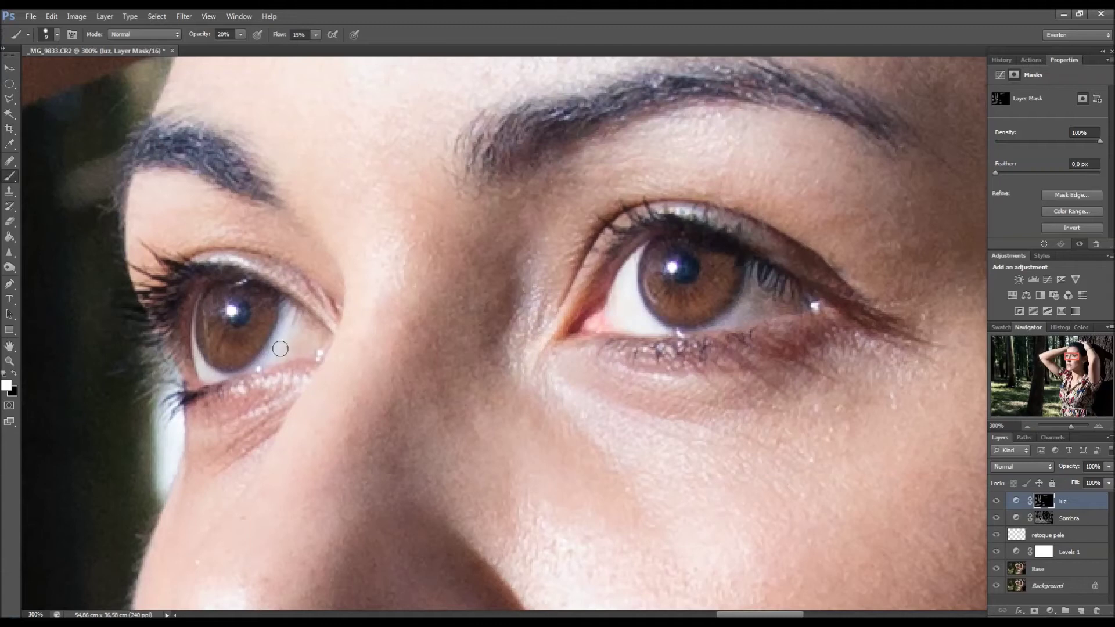
{"action": "mouse_move", "coordinate": [317, 336]}
{"action": "left_mouse_down"}
{"action": "mouse_move", "coordinate": [312, 354]}
{"action": "mouse_move", "coordinate": [207, 388]}
{"action": "mouse_move", "coordinate": [192, 334]}
{"action": "left_mouse_up"}
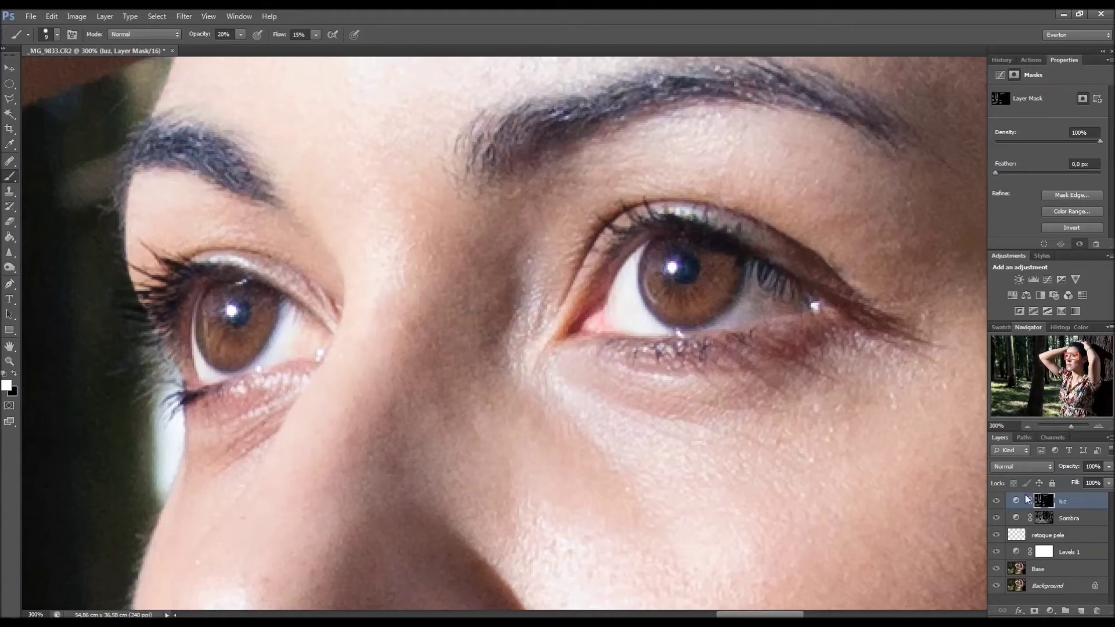
{"action": "left_click", "coordinate": [1045, 519]}
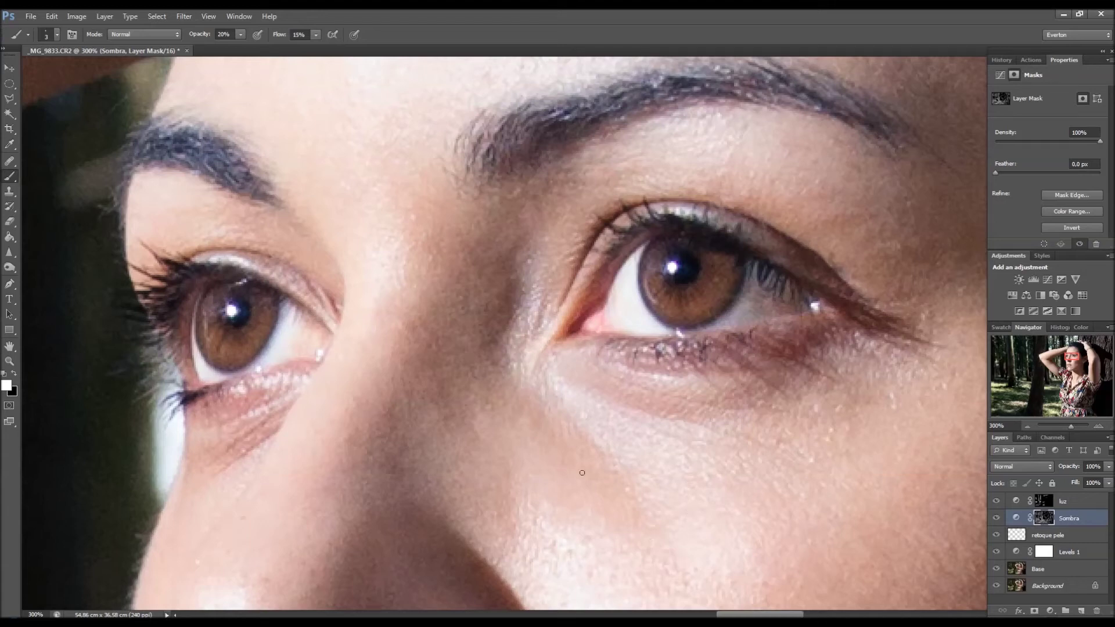
Compare the whole portrait before and after by repeatedly showing only the Base layer and restoring all layers
{"action": "key", "text": "ctrl+0"}
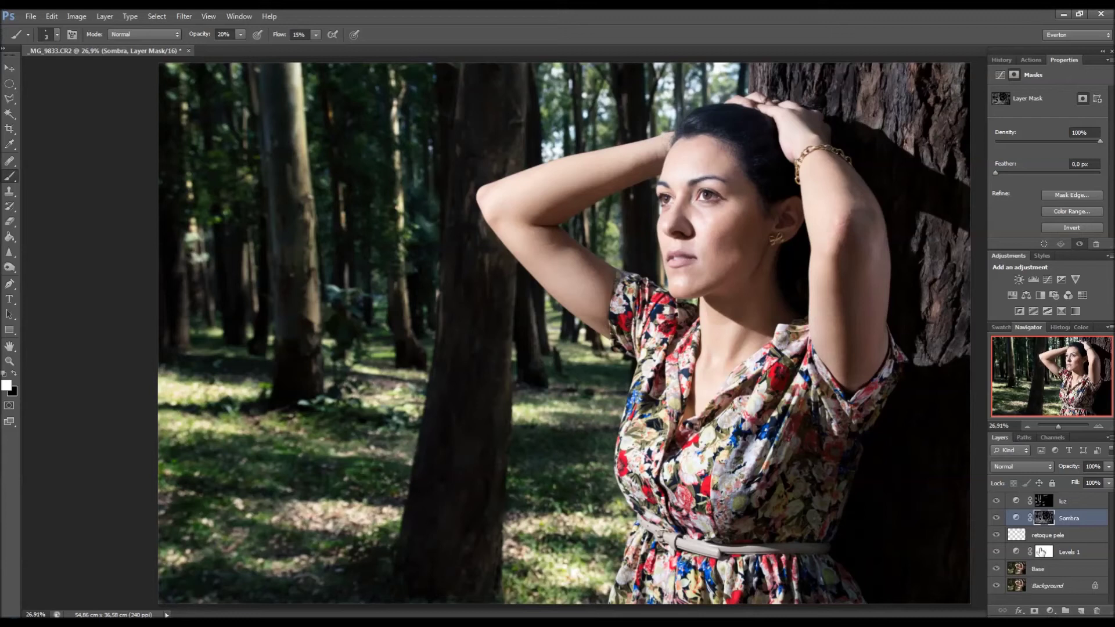
{"action": "left_click", "coordinate": [997, 571], "text": "alt"}
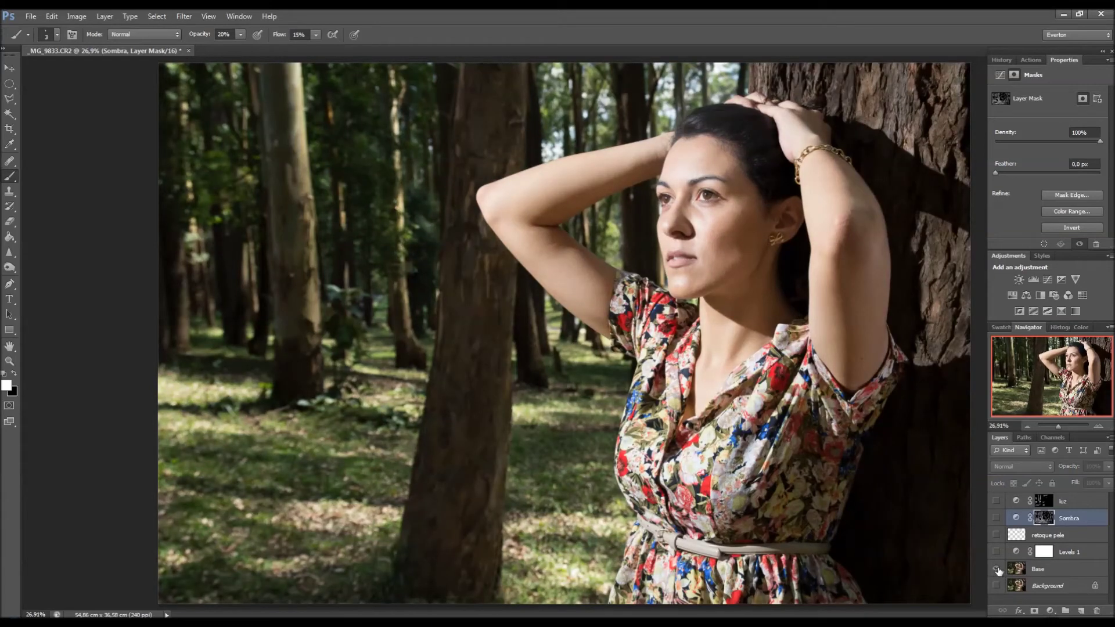
{"action": "left_click", "coordinate": [996, 571], "text": "alt"}
{"action": "left_click", "coordinate": [997, 572], "text": "alt"}
{"action": "left_click", "coordinate": [997, 574], "text": "alt"}
{"action": "left_click", "coordinate": [997, 572], "text": "alt"}
{"action": "left_click", "coordinate": [996, 572], "text": "alt"}
{"action": "left_click", "coordinate": [997, 573], "text": "alt"}
{"action": "left_click", "coordinate": [997, 576], "text": "alt"}
{"action": "left_click", "coordinate": [996, 574], "text": "alt"}
{"action": "left_click", "coordinate": [997, 573], "text": "alt"}
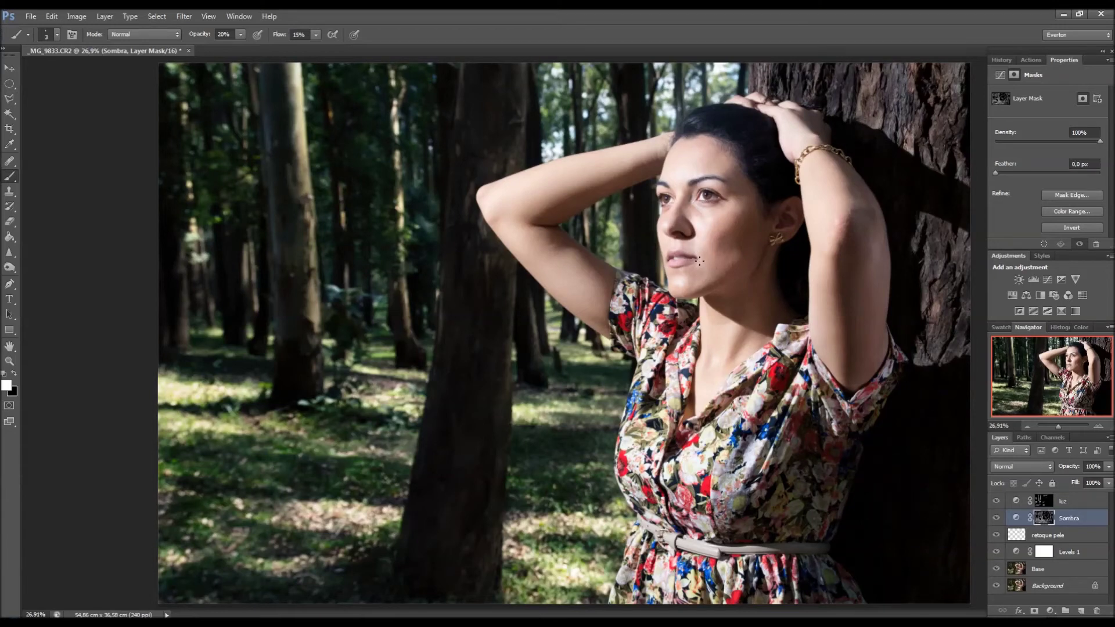
Darken the lips on the Sombra mask with a brush size of 20, and make the luz mask active for painting
{"action": "key", "text": "ctrl+1"}
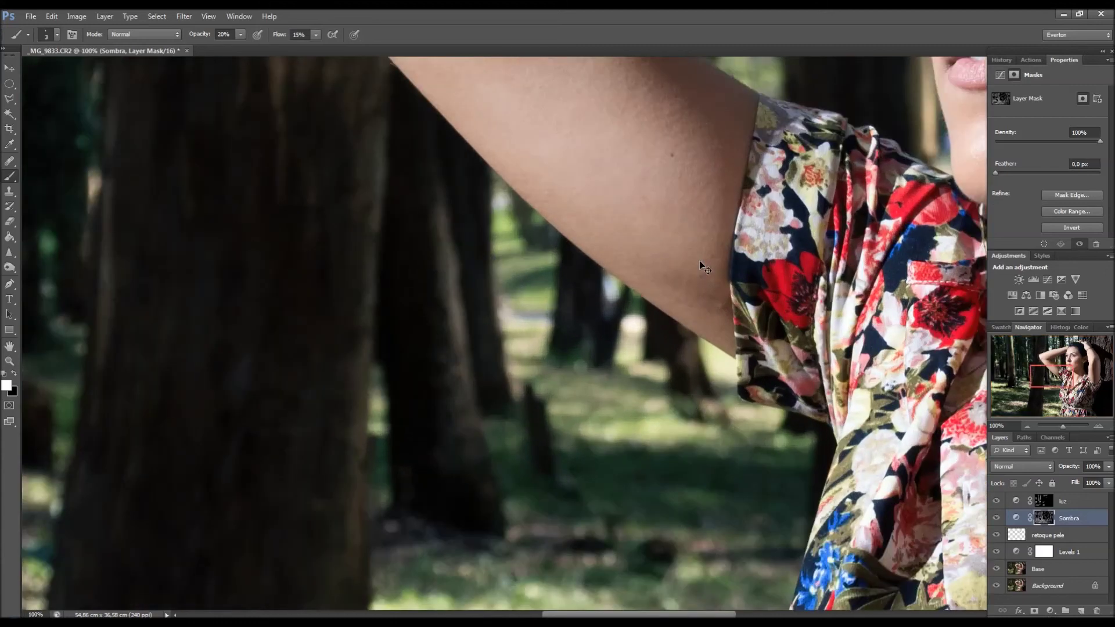
{"action": "left_click_drag", "start_coordinate": [699, 260], "coordinate": [537, 439]}
{"action": "scroll", "coordinate": [688, 311], "scroll_direction": "up", "scroll_amount": 2}
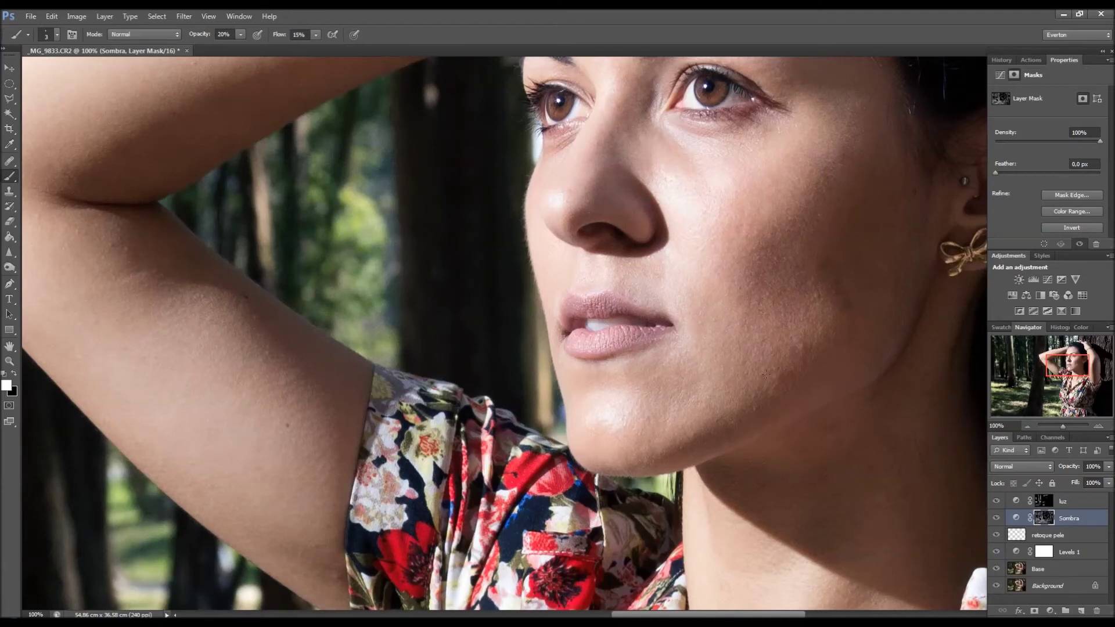
{"action": "key", "text": "ctrl+plus"}
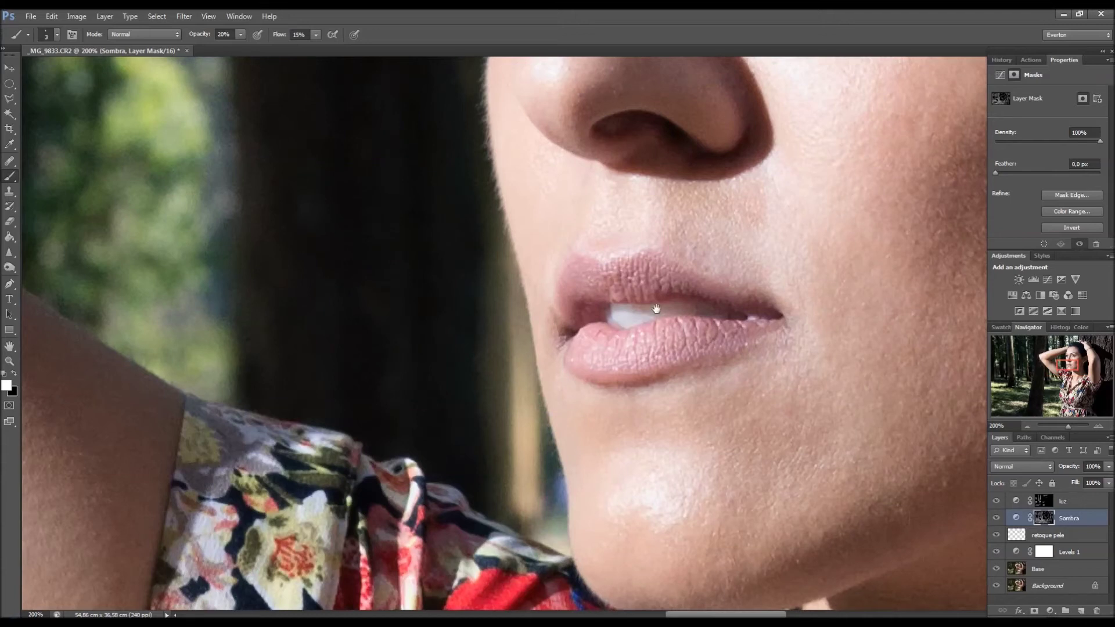
{"action": "left_click_drag", "start_coordinate": [782, 269], "coordinate": [667, 308]}
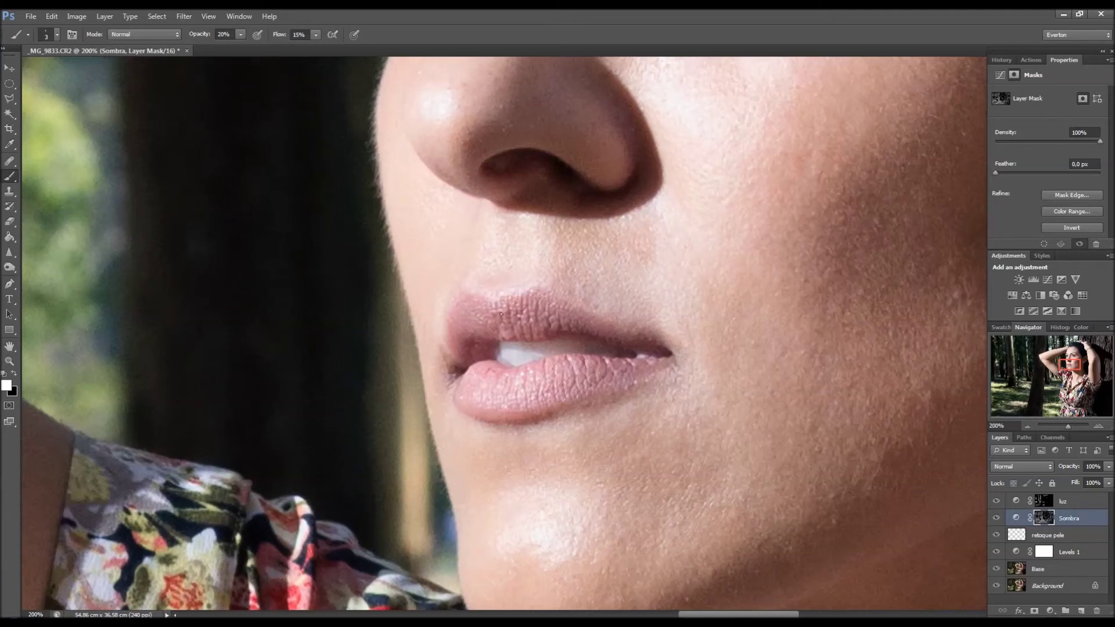
{"action": "key", "text": "bracketright"}
{"action": "key", "text": "bracketright"}
{"action": "key", "text": "bracketright"}
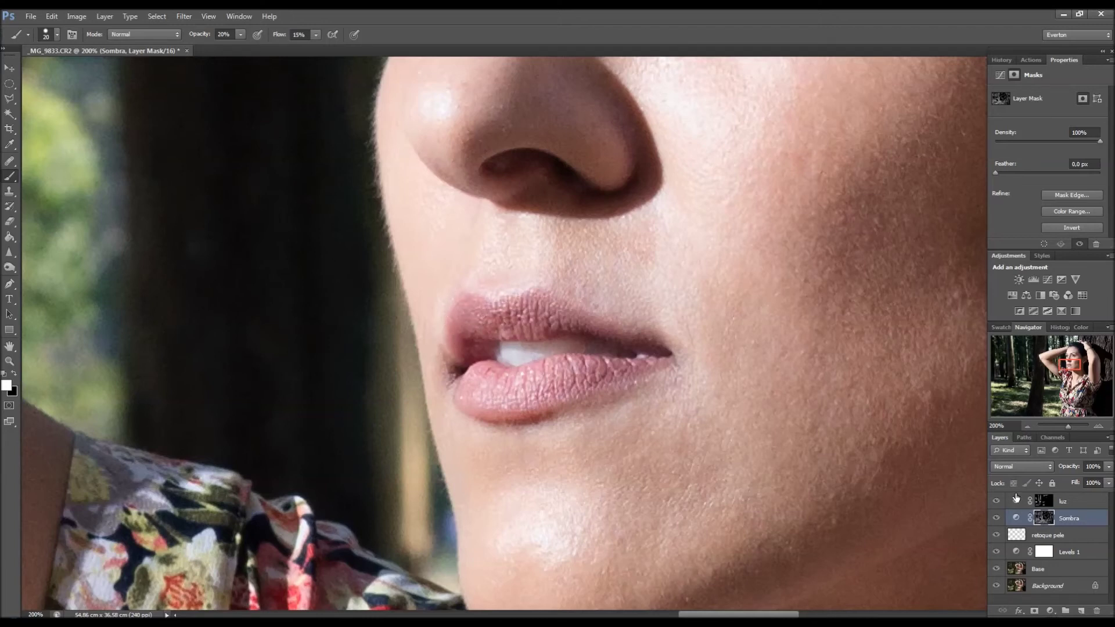
{"action": "left_click", "coordinate": [1044, 500]}
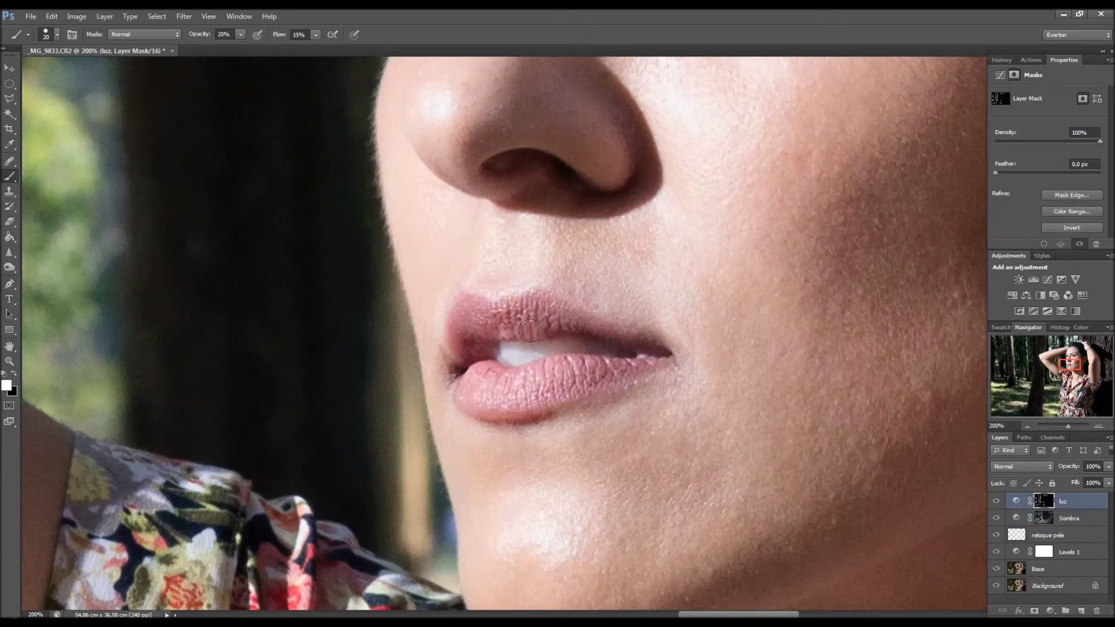
Brighten the teeth between the lips on the luz mask with a brush size of 10
{"action": "key", "text": "bracketleft"}
{"action": "mouse_move", "coordinate": [517, 345]}
{"action": "left_mouse_down"}
{"action": "mouse_move", "coordinate": [594, 347]}
{"action": "mouse_move", "coordinate": [496, 350]}
{"action": "mouse_move", "coordinate": [540, 351]}
{"action": "mouse_move", "coordinate": [520, 347]}
{"action": "mouse_move", "coordinate": [498, 363]}
{"action": "mouse_move", "coordinate": [525, 361]}
{"action": "mouse_move", "coordinate": [509, 361]}
{"action": "left_mouse_up"}
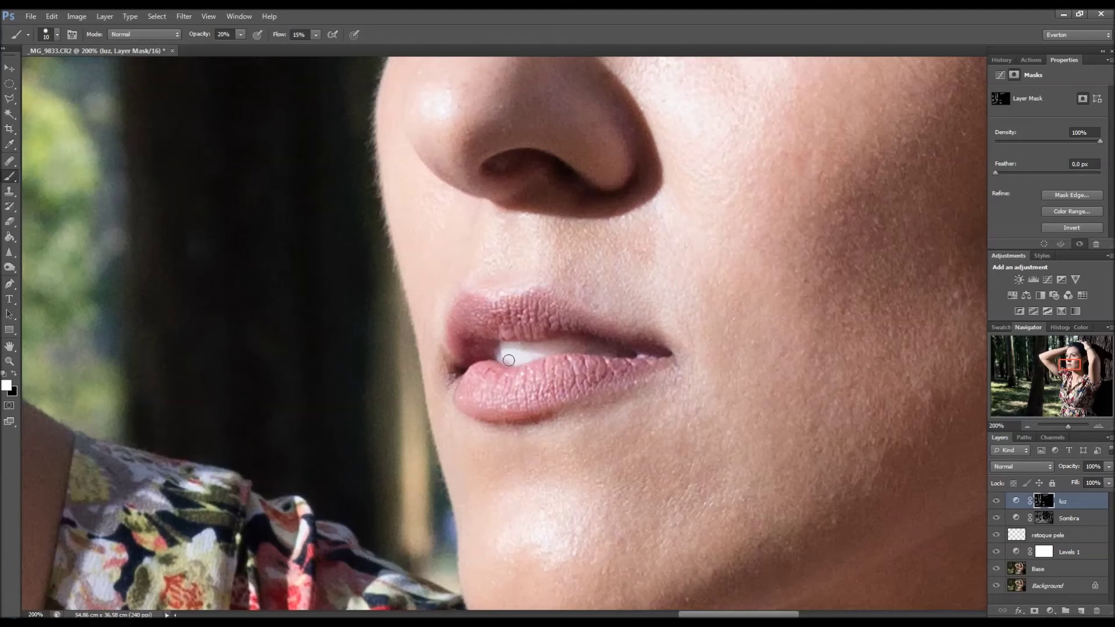
Compare the full image before and after the light and shadow work by alternating between the Base layer alone and all layers
{"action": "key", "text": "ctrl+0"}
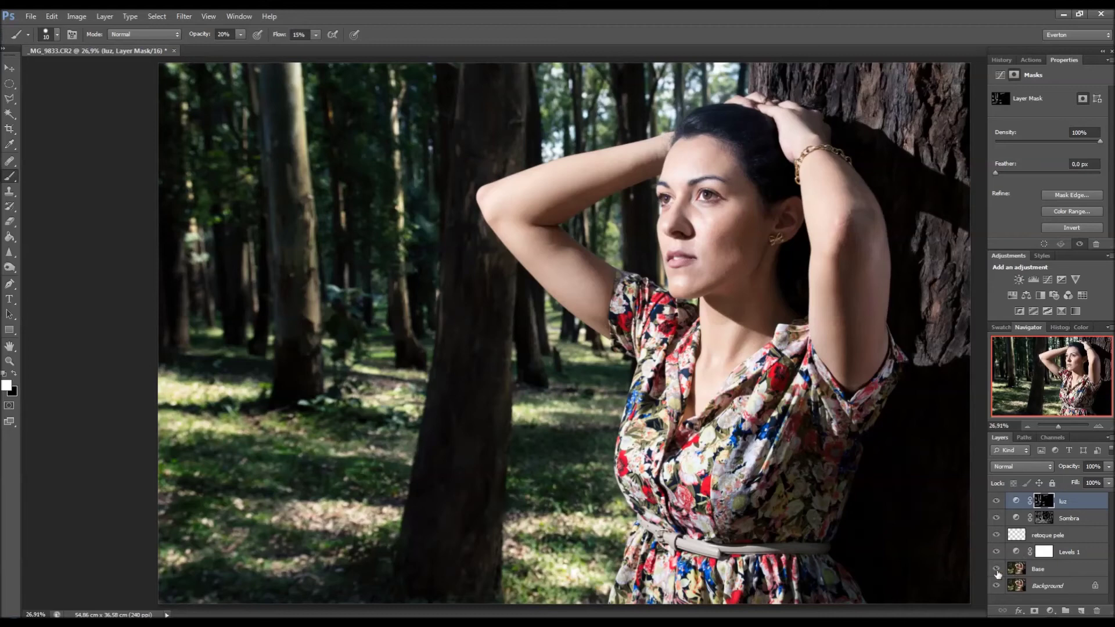
{"action": "left_click", "coordinate": [996, 569], "text": "alt"}
{"action": "left_click", "coordinate": [996, 569], "text": "alt"}
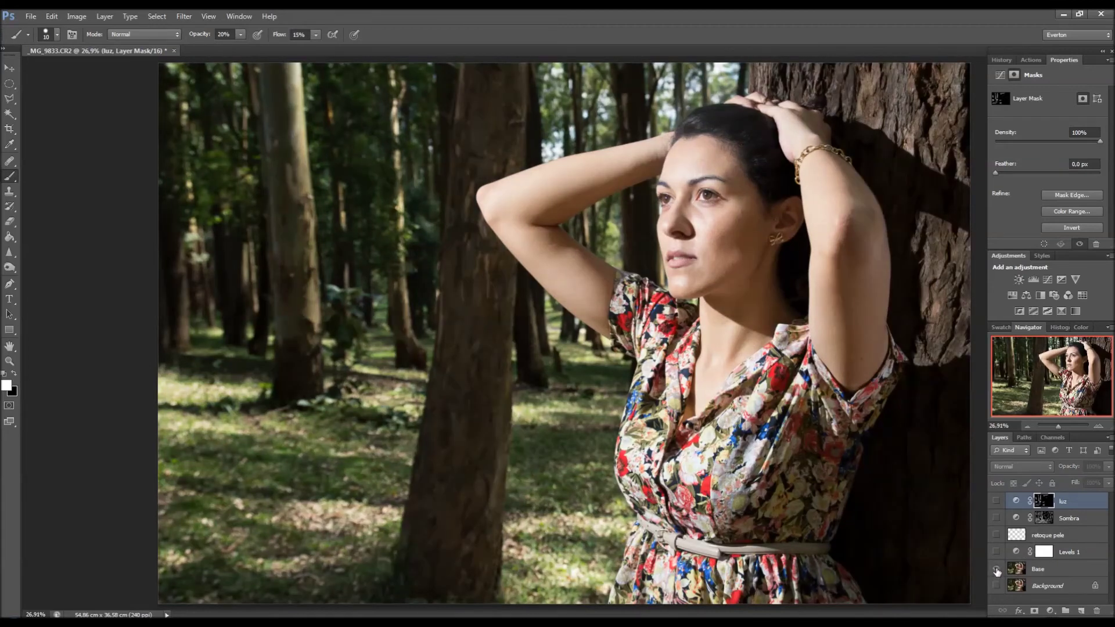
{"action": "left_click", "coordinate": [996, 569], "text": "alt"}
{"action": "left_click", "coordinate": [996, 569], "text": "alt"}
{"action": "left_click", "coordinate": [996, 569], "text": "alt"}
{"action": "left_click", "coordinate": [996, 569], "text": "alt"}
{"action": "left_click", "coordinate": [996, 569], "text": "alt"}
{"action": "left_click", "coordinate": [996, 569], "text": "alt"}
{"action": "left_click", "coordinate": [996, 569], "text": "alt"}
{"action": "left_click", "coordinate": [996, 570], "text": "alt"}
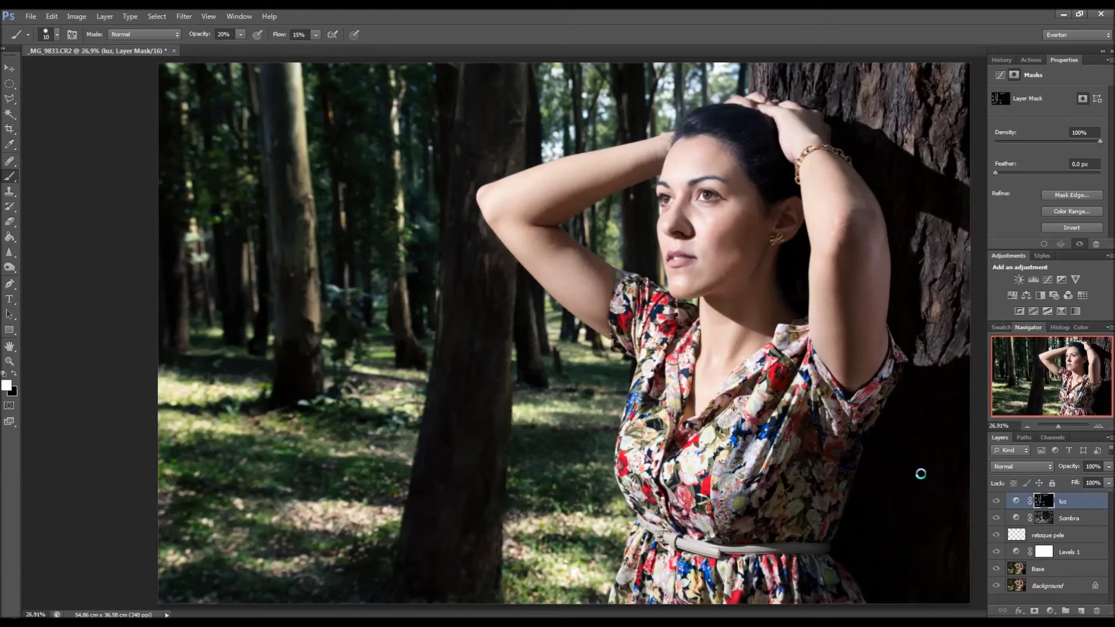
Stamp all visible layers into a new layer on top of the stack and name it final
{"action": "key", "text": "ctrl+shift+alt+e"}
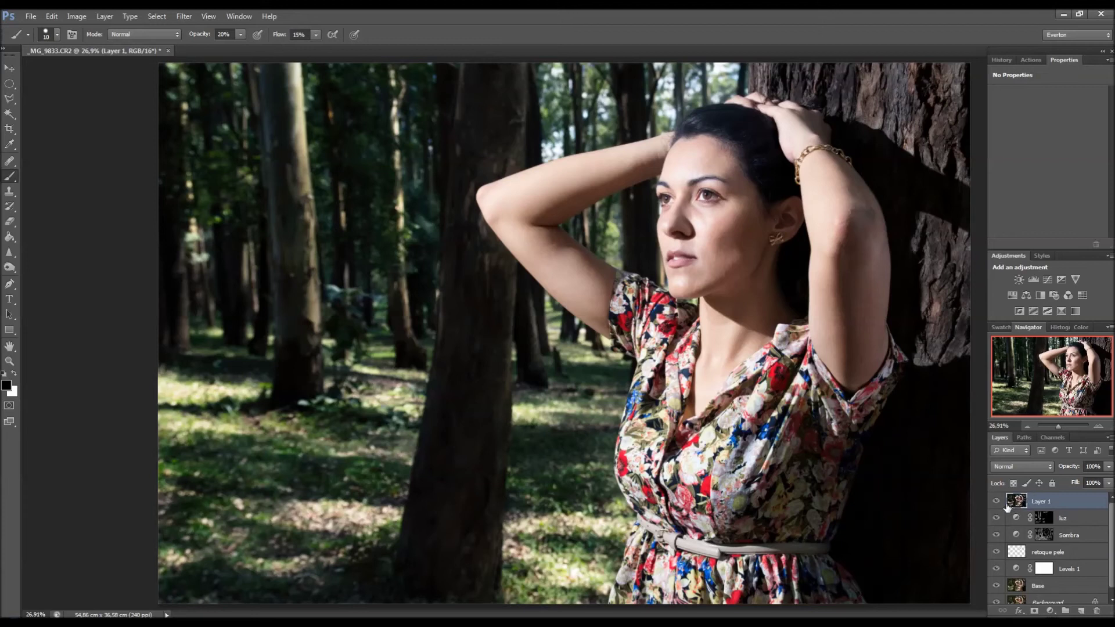
{"action": "double_click", "coordinate": [1044, 503]}
{"action": "type", "text": "final"}
{"action": "key", "text": "Return"}
Sharpen the final layer with Unsharp Mask at 150% amount, 2,0 pixels radius and threshold 0, checking both eyes in the preview
{"action": "left_click", "coordinate": [184, 17]}
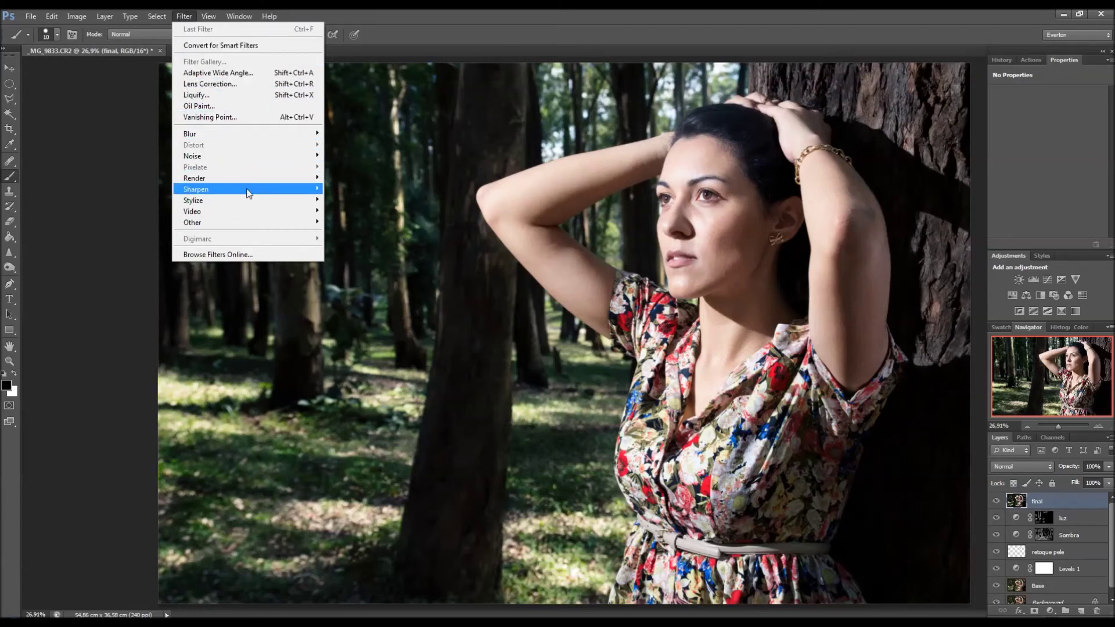
{"action": "mouse_move", "coordinate": [253, 190]}
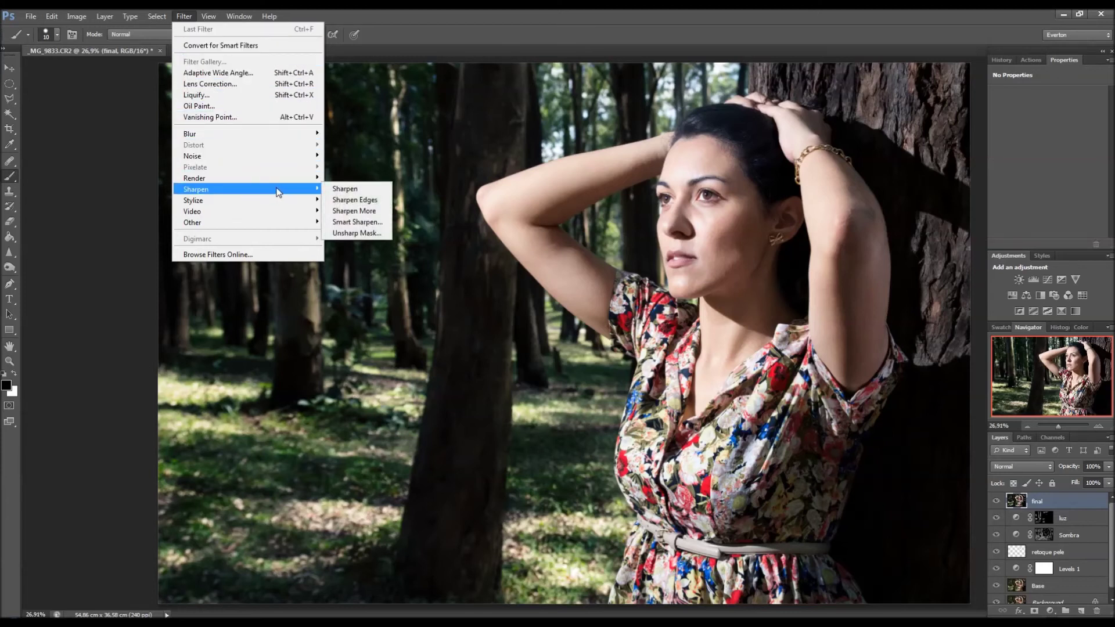
{"action": "left_click", "coordinate": [362, 233]}
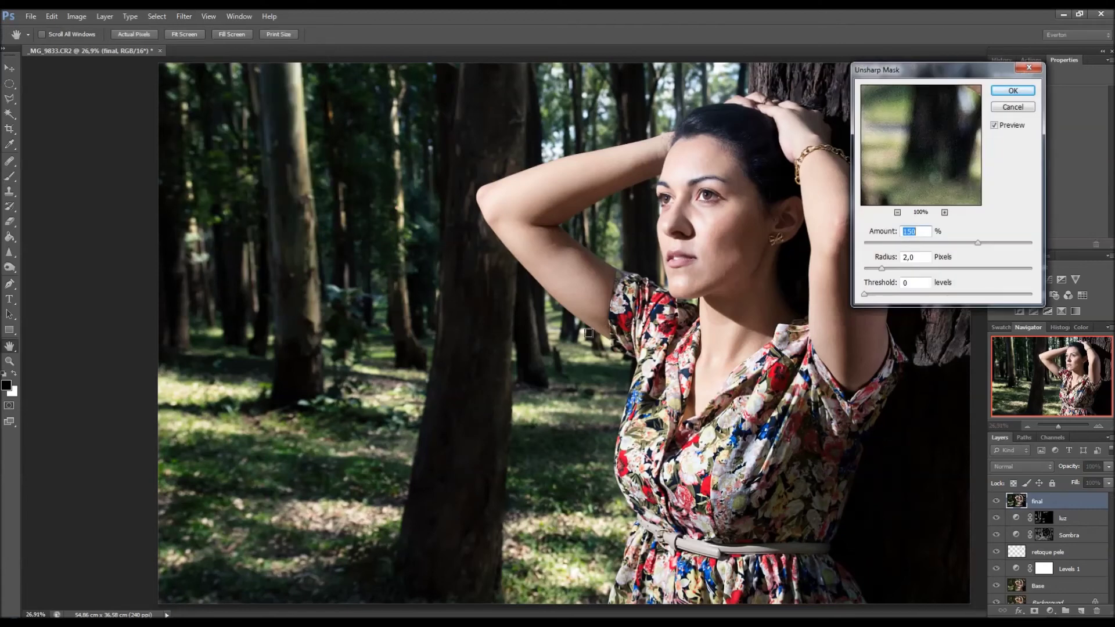
{"action": "left_click_drag", "start_coordinate": [925, 68], "coordinate": [972, 121]}
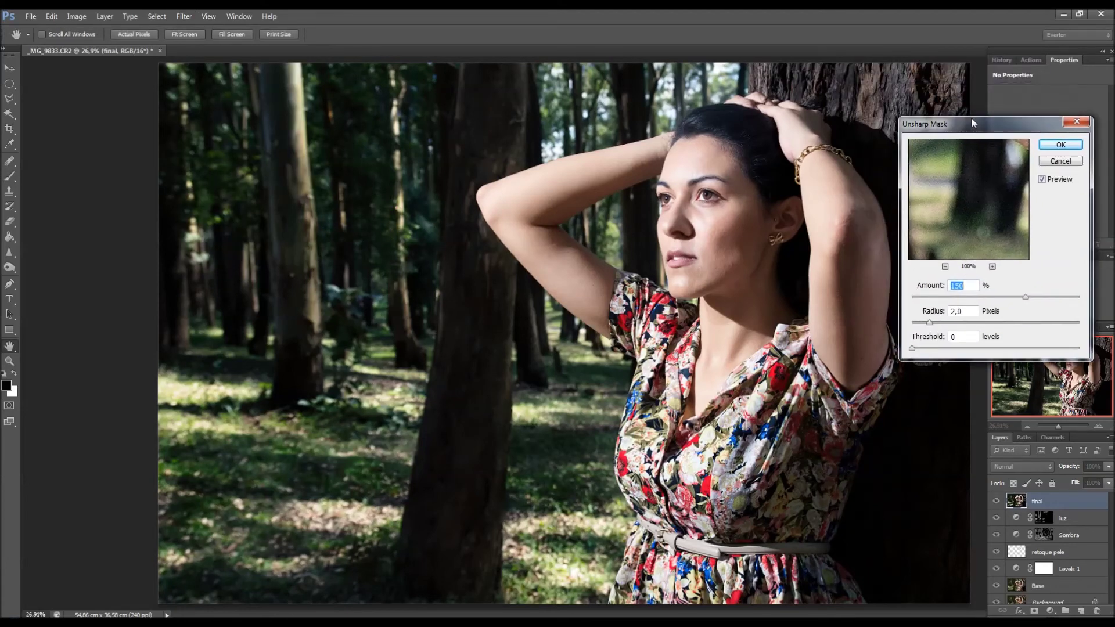
{"action": "left_click", "coordinate": [707, 204]}
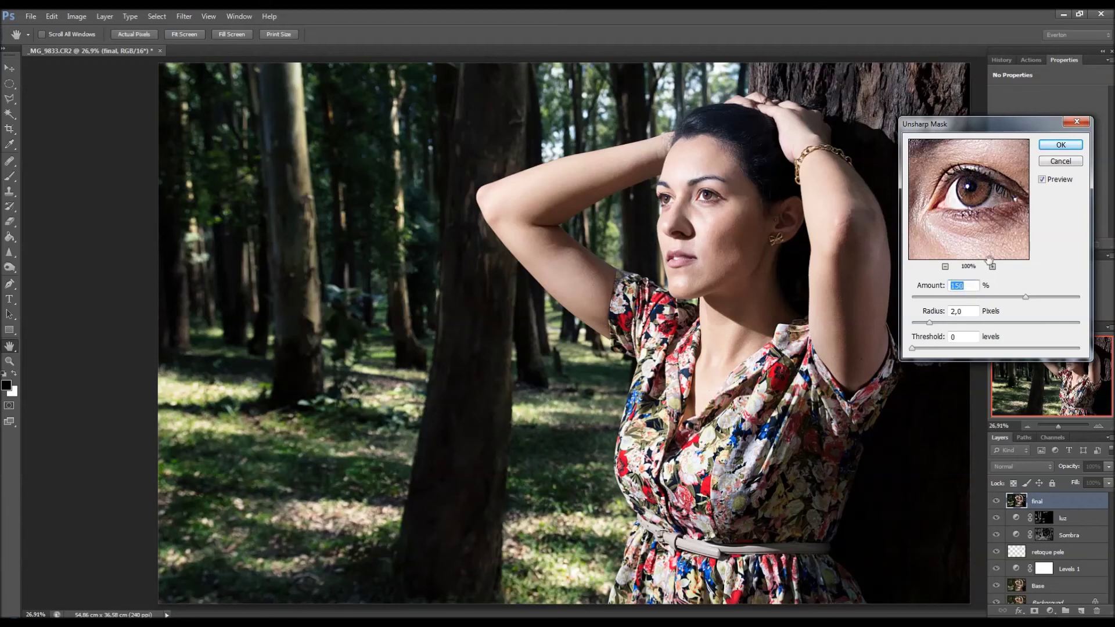
{"action": "left_click_drag", "start_coordinate": [978, 198], "coordinate": [982, 225]}
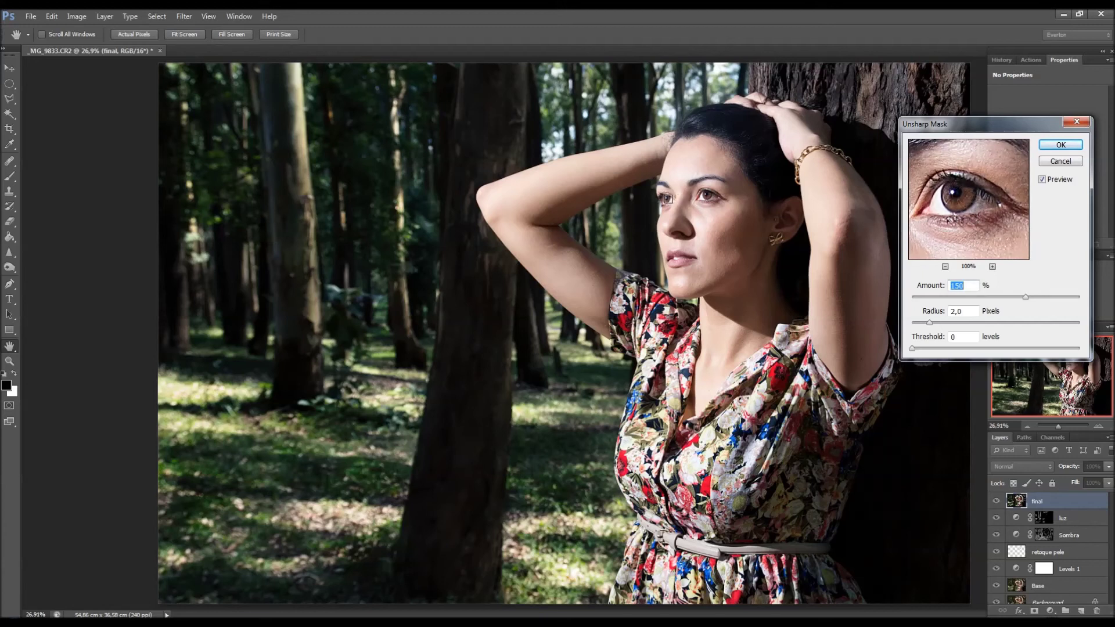
{"action": "left_click", "coordinate": [668, 201]}
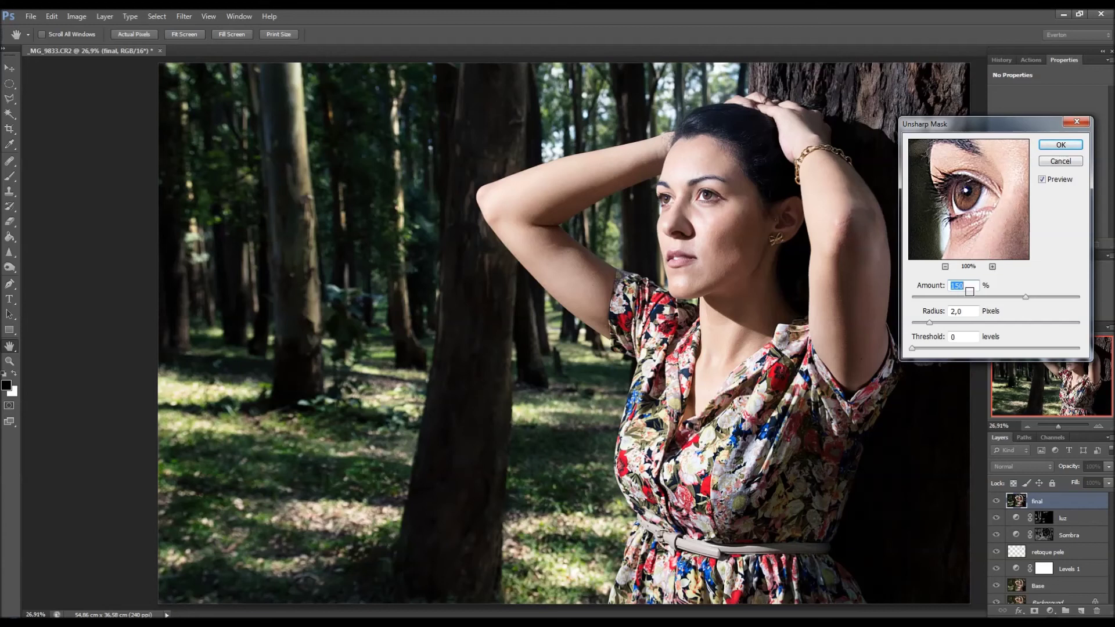
{"action": "left_click_drag", "start_coordinate": [962, 219], "coordinate": [954, 216]}
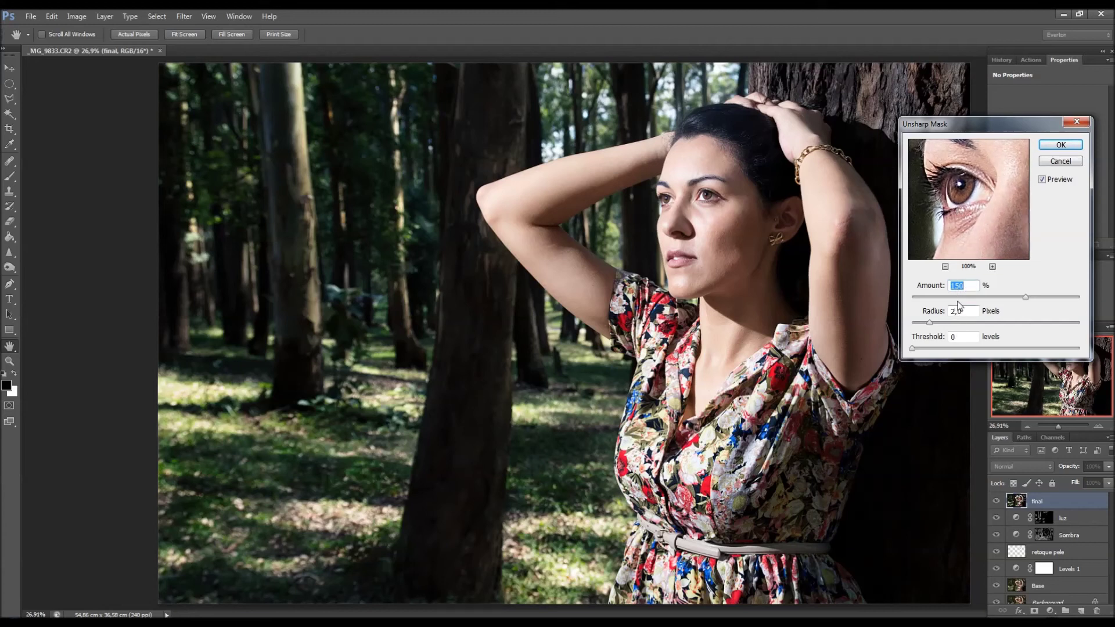
{"action": "left_click_drag", "start_coordinate": [944, 208], "coordinate": [960, 219]}
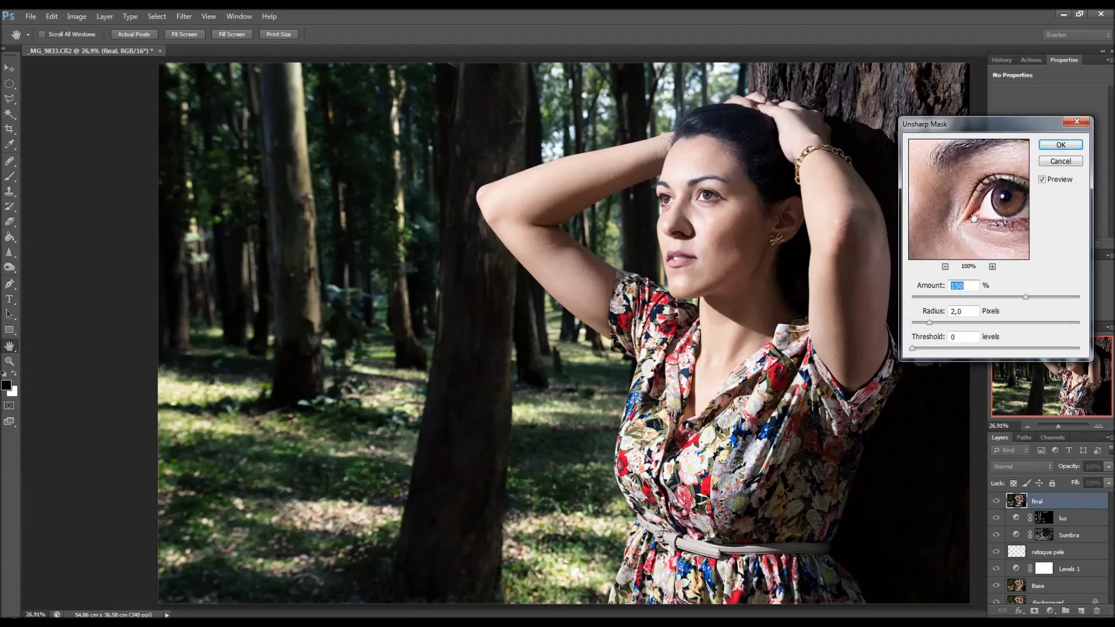
{"action": "left_click", "coordinate": [1060, 145]}
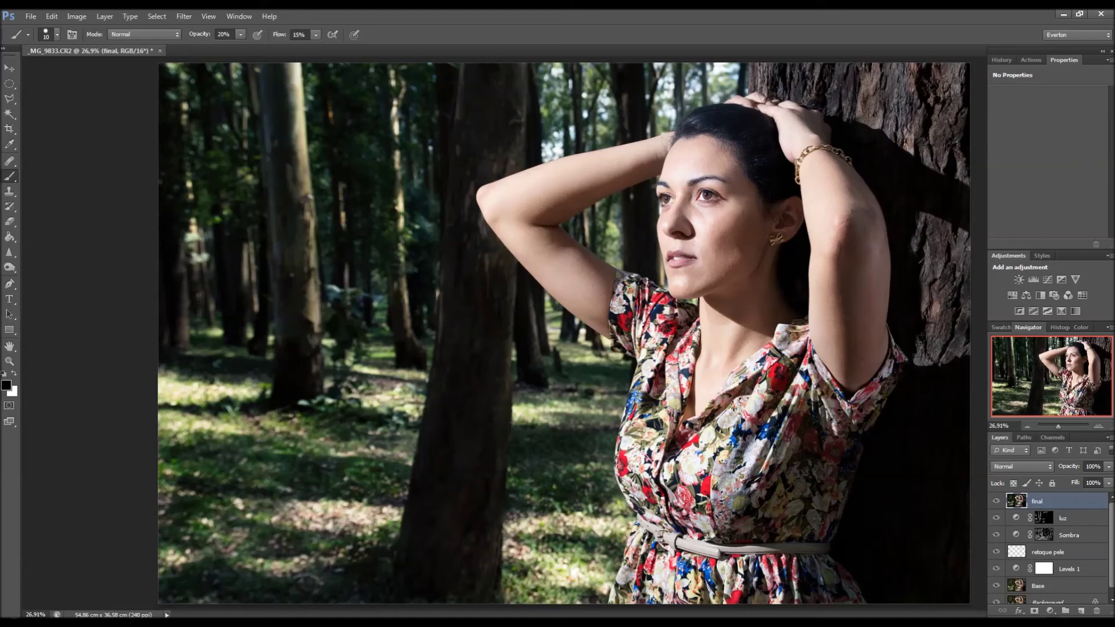
Add 2% Gaussian monochromatic noise to the final layer, checking the eye in the preview
{"action": "left_click", "coordinate": [186, 22]}
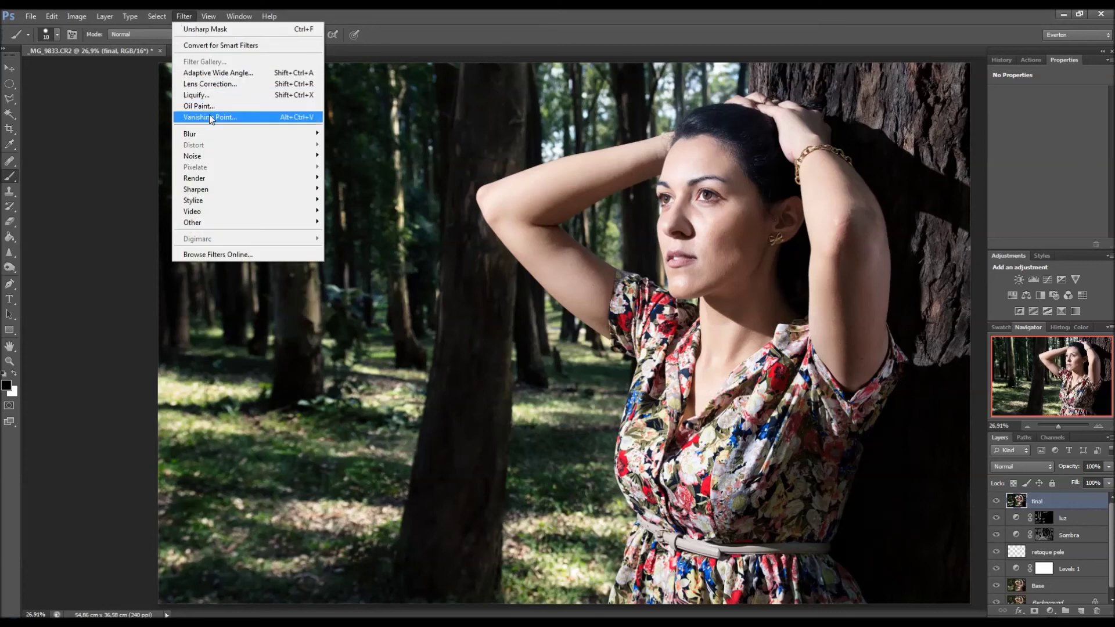
{"action": "mouse_move", "coordinate": [308, 156]}
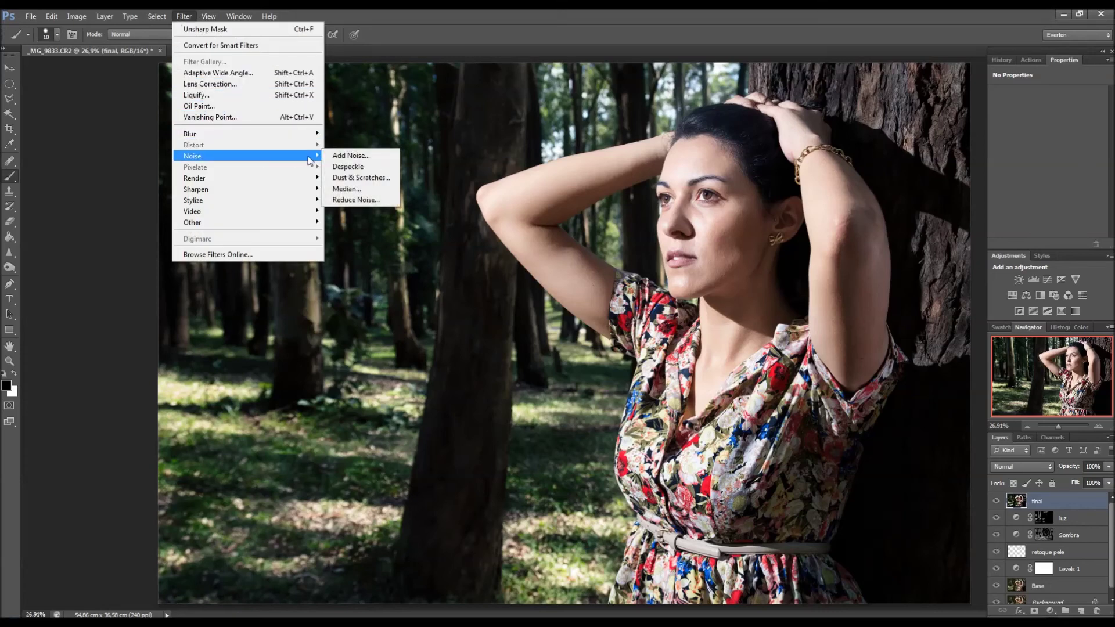
{"action": "left_click", "coordinate": [346, 156]}
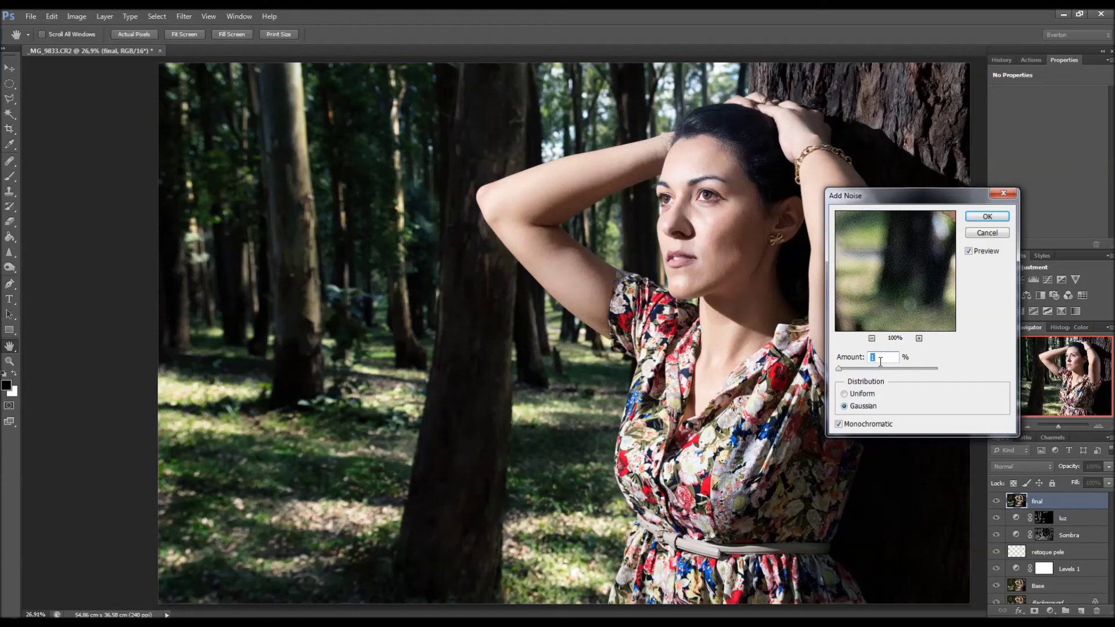
{"action": "left_click_drag", "start_coordinate": [921, 251], "coordinate": [883, 294]}
{"action": "left_click_drag", "start_coordinate": [878, 237], "coordinate": [852, 343]}
{"action": "mouse_move", "coordinate": [891, 258]}
{"action": "left_mouse_down"}
{"action": "mouse_move", "coordinate": [872, 325]}
{"action": "mouse_move", "coordinate": [824, 233]}
{"action": "mouse_move", "coordinate": [840, 216]}
{"action": "mouse_move", "coordinate": [883, 233]}
{"action": "mouse_move", "coordinate": [833, 274]}
{"action": "left_mouse_up"}
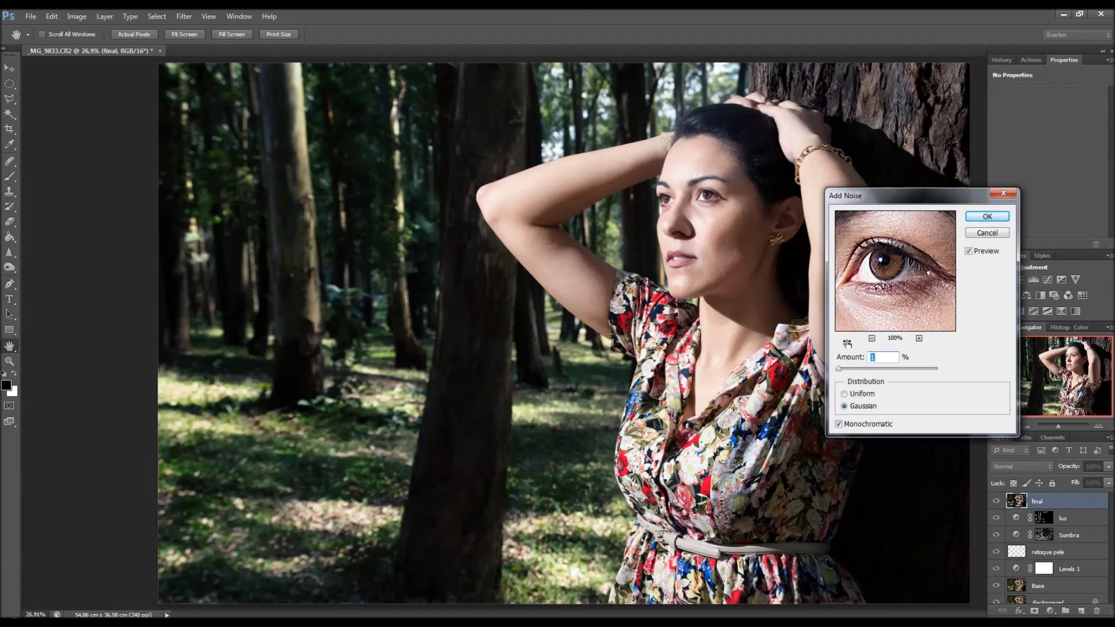
{"action": "double_click", "coordinate": [872, 357]}
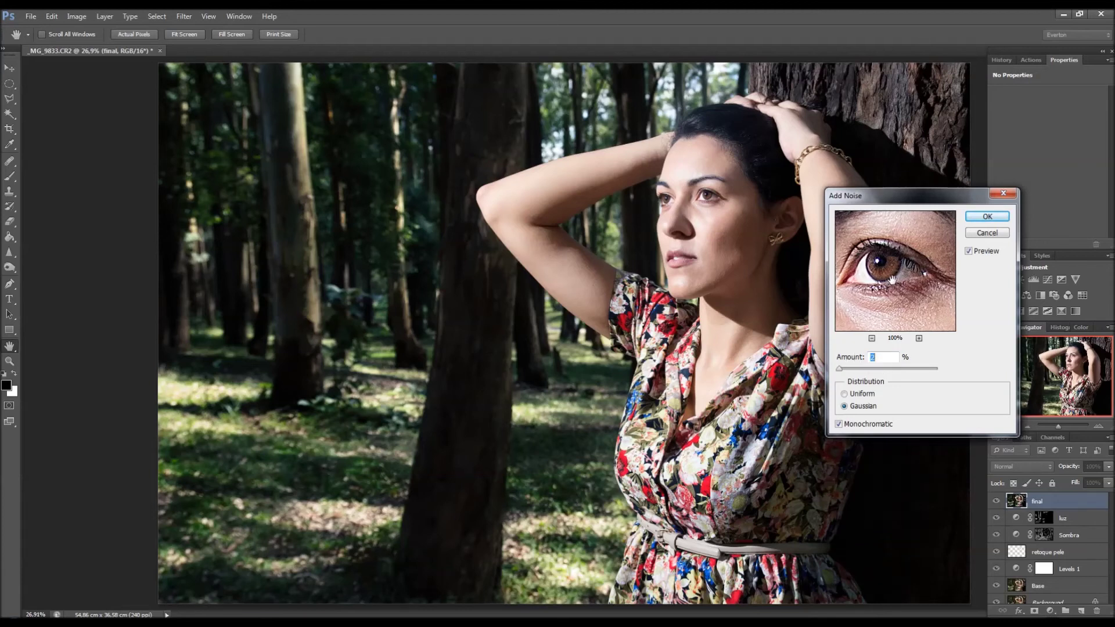
{"action": "left_click_drag", "start_coordinate": [897, 302], "coordinate": [906, 265]}
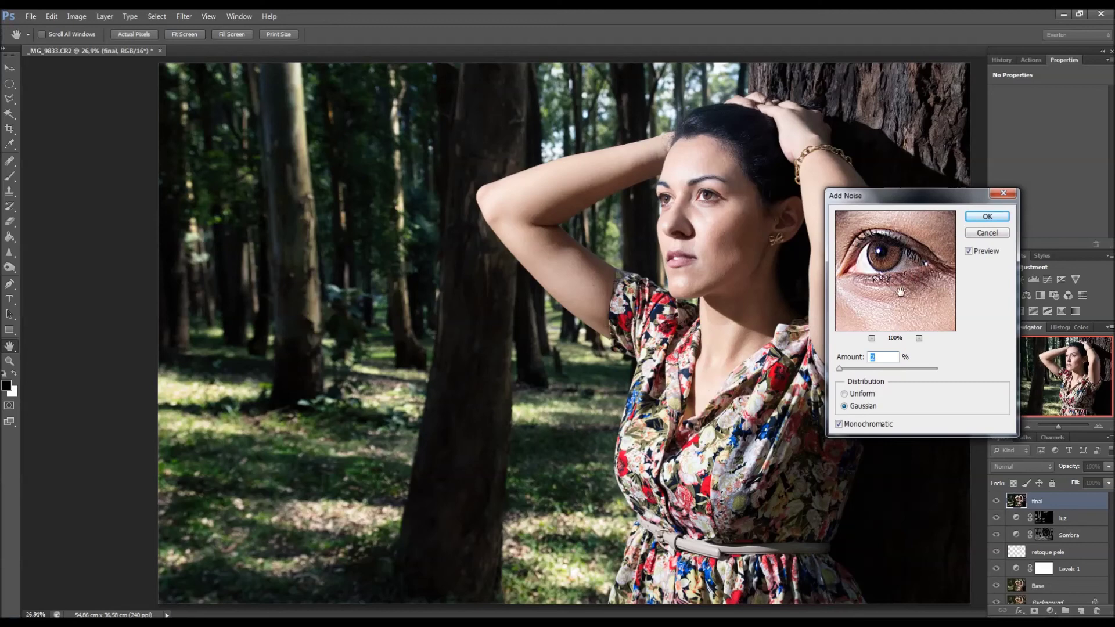
{"action": "left_click", "coordinate": [987, 216]}
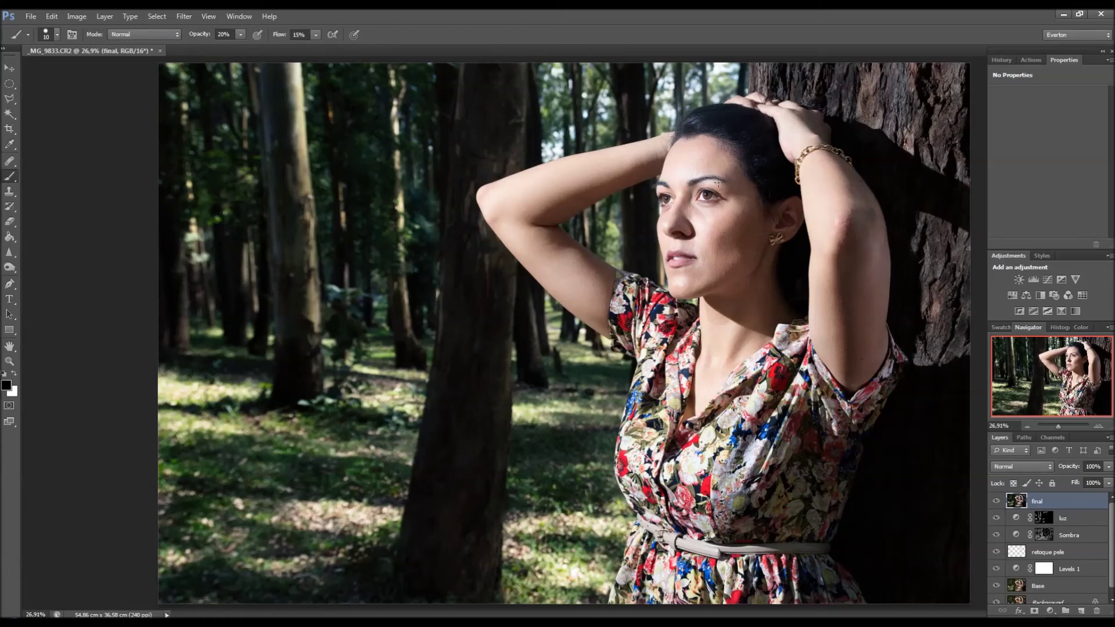
Compare the face and arms up close between the Base layer alone and all layers including final
{"action": "key", "text": "ctrl+plus"}
{"action": "key", "text": "ctrl+plus"}
{"action": "key", "text": "ctrl+plus"}
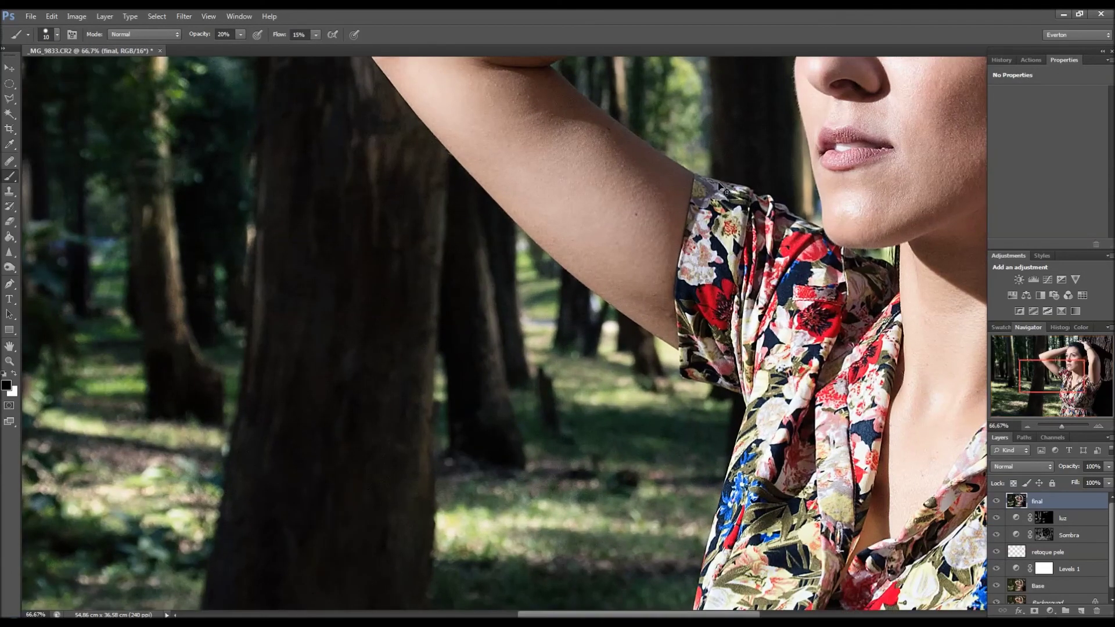
{"action": "left_click_drag", "start_coordinate": [834, 219], "coordinate": [647, 328]}
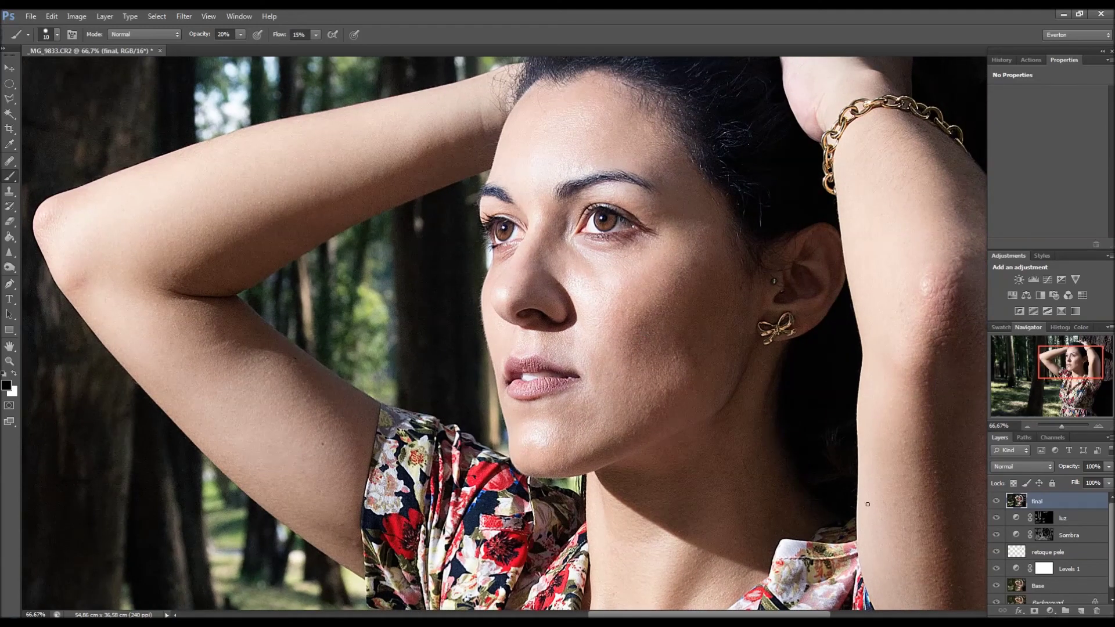
{"action": "left_click", "coordinate": [996, 587], "text": "alt"}
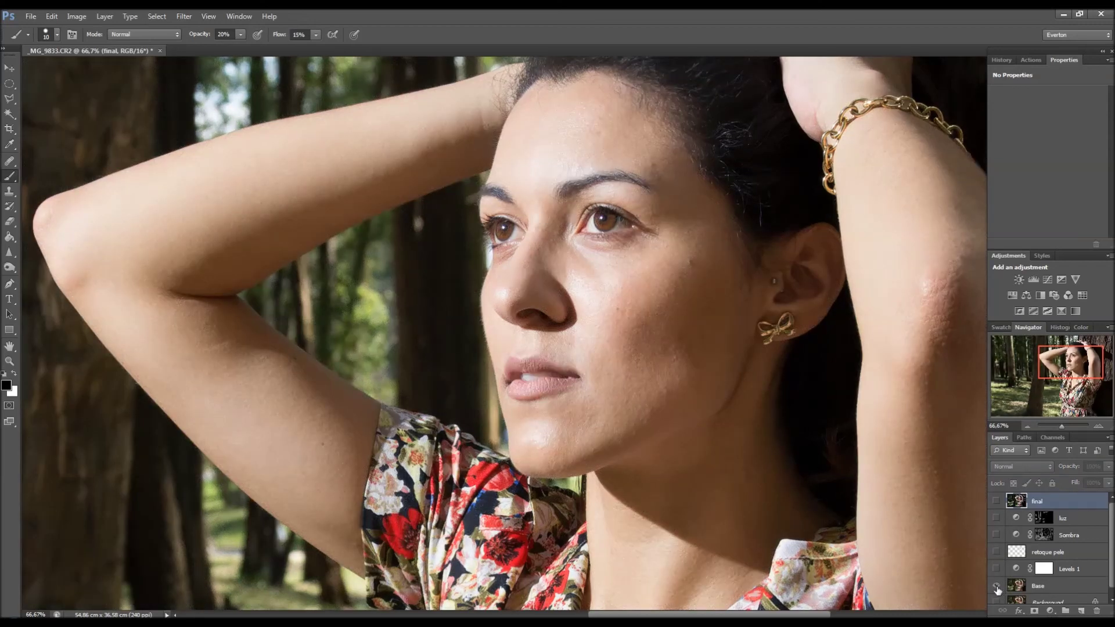
{"action": "left_click", "coordinate": [996, 588], "text": "alt"}
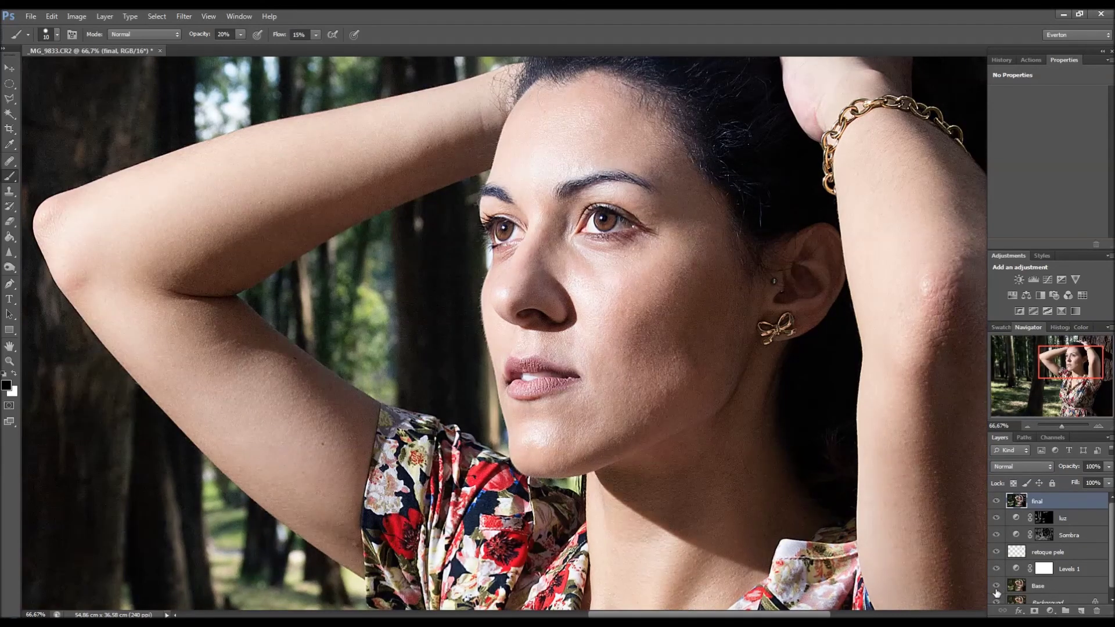
{"action": "left_click", "coordinate": [997, 587], "text": "alt"}
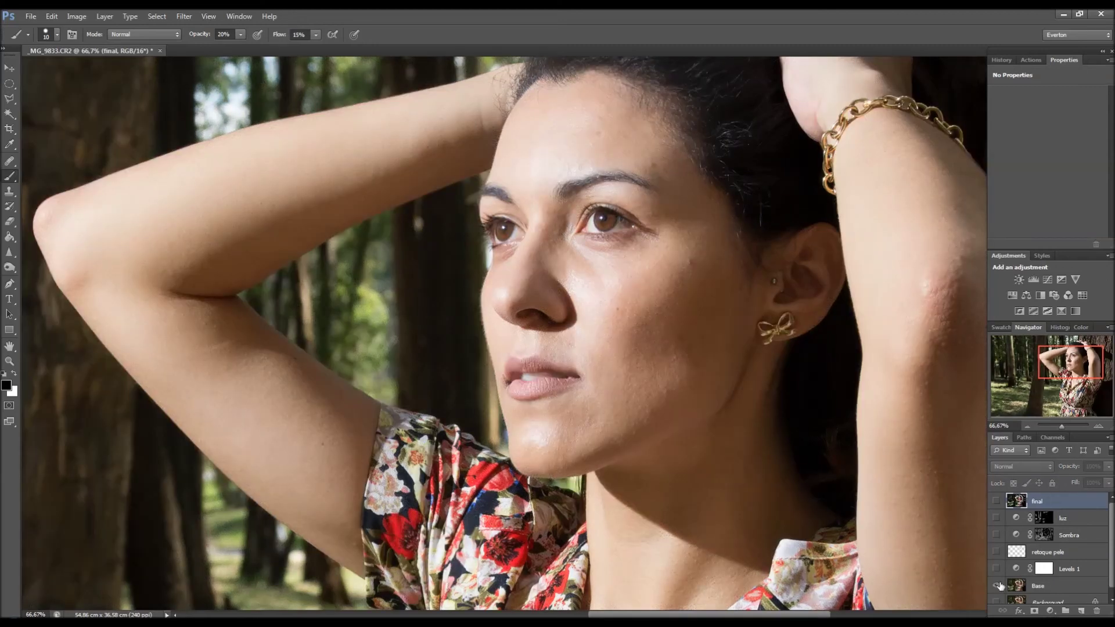
{"action": "left_click", "coordinate": [996, 588], "text": "alt"}
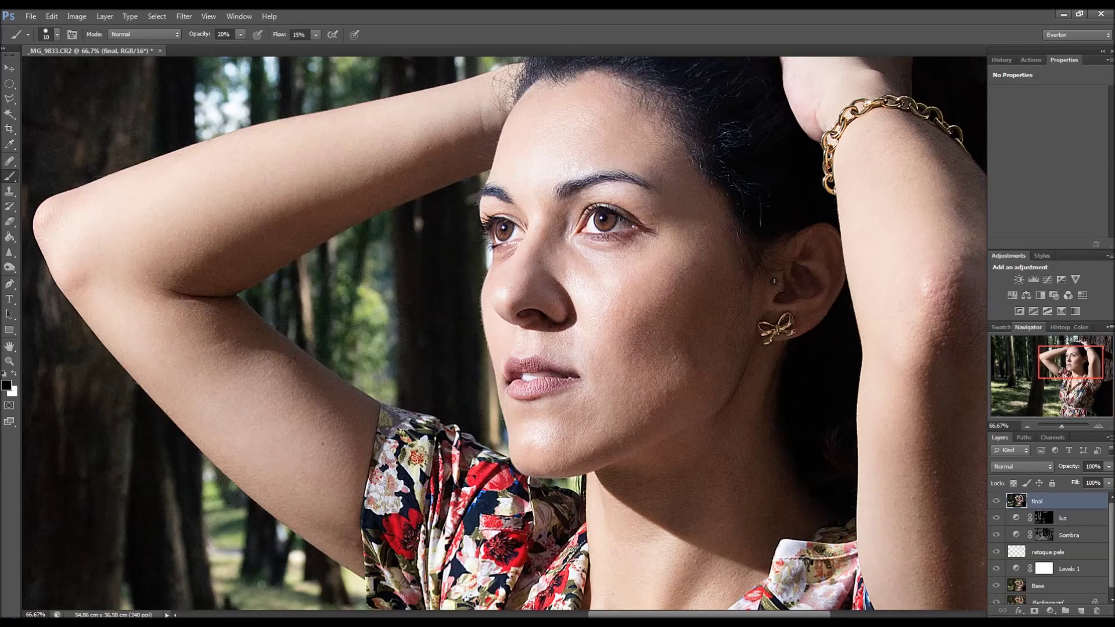
Compare the whole finished portrait with the Base layer alone, leaving all layers shown
{"action": "key", "text": "ctrl+0"}
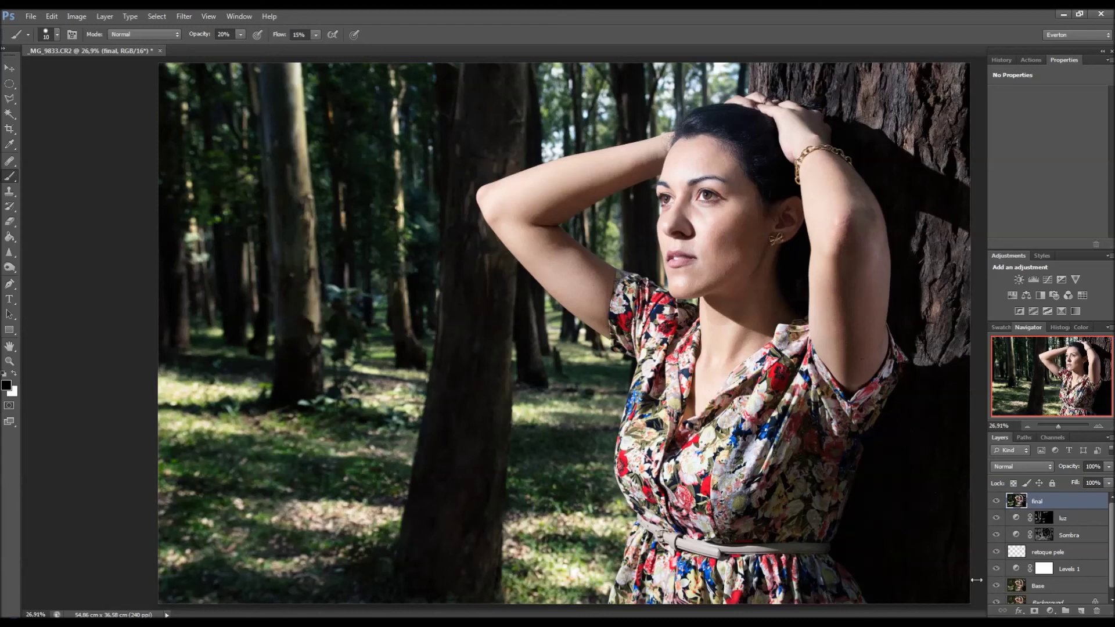
{"action": "left_click", "coordinate": [997, 587], "text": "alt"}
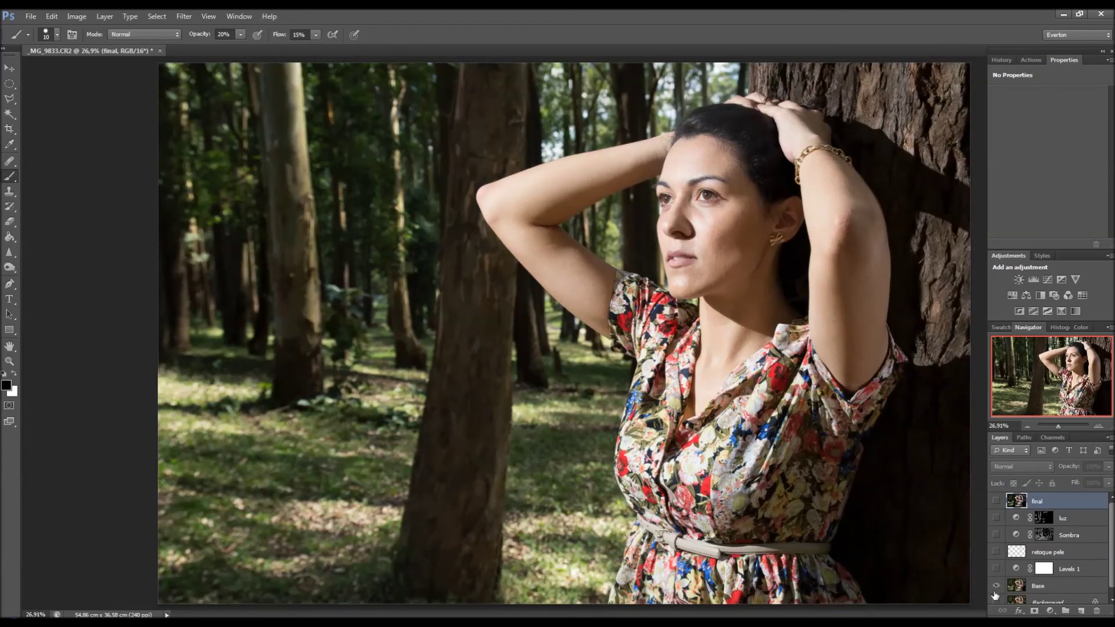
{"action": "left_click", "coordinate": [997, 588], "text": "alt"}
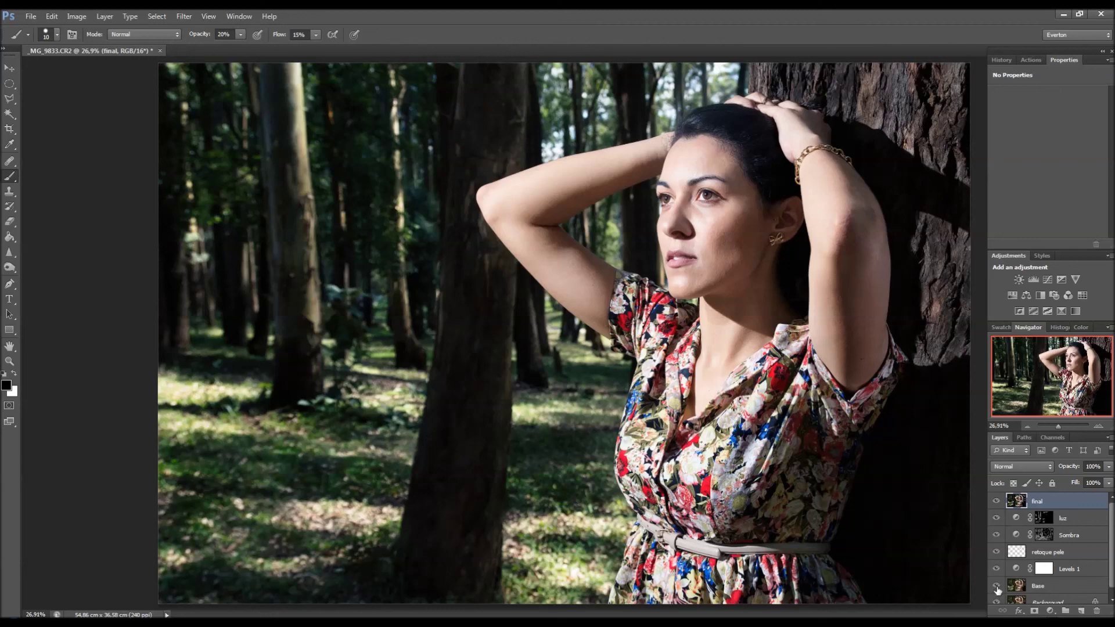
{"action": "left_click", "coordinate": [996, 588], "text": "alt"}
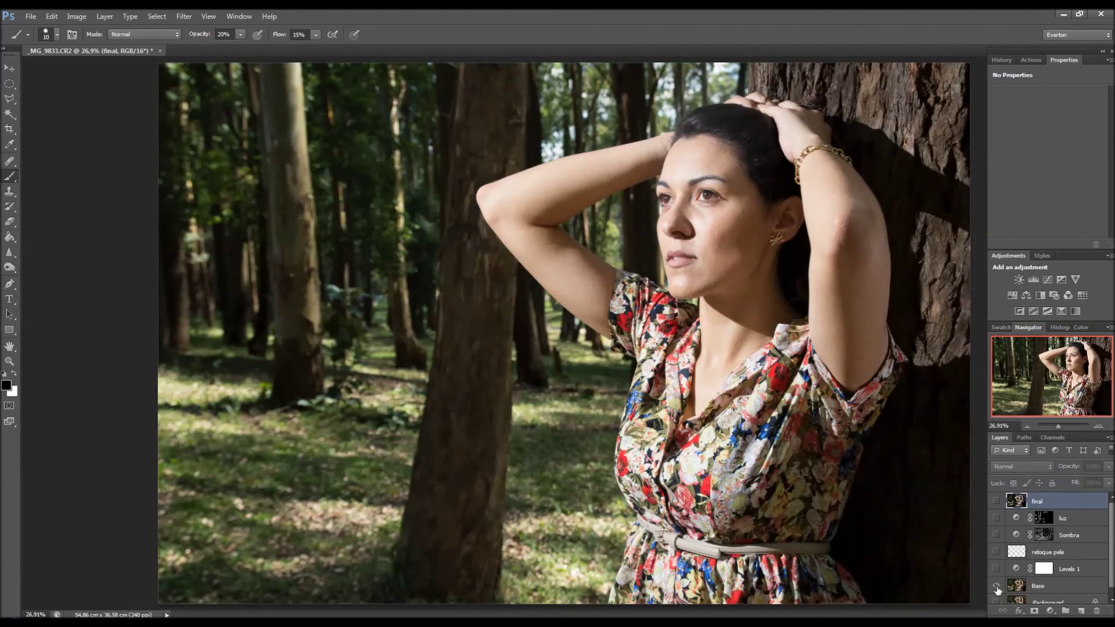
{"action": "left_click", "coordinate": [997, 589], "text": "alt"}
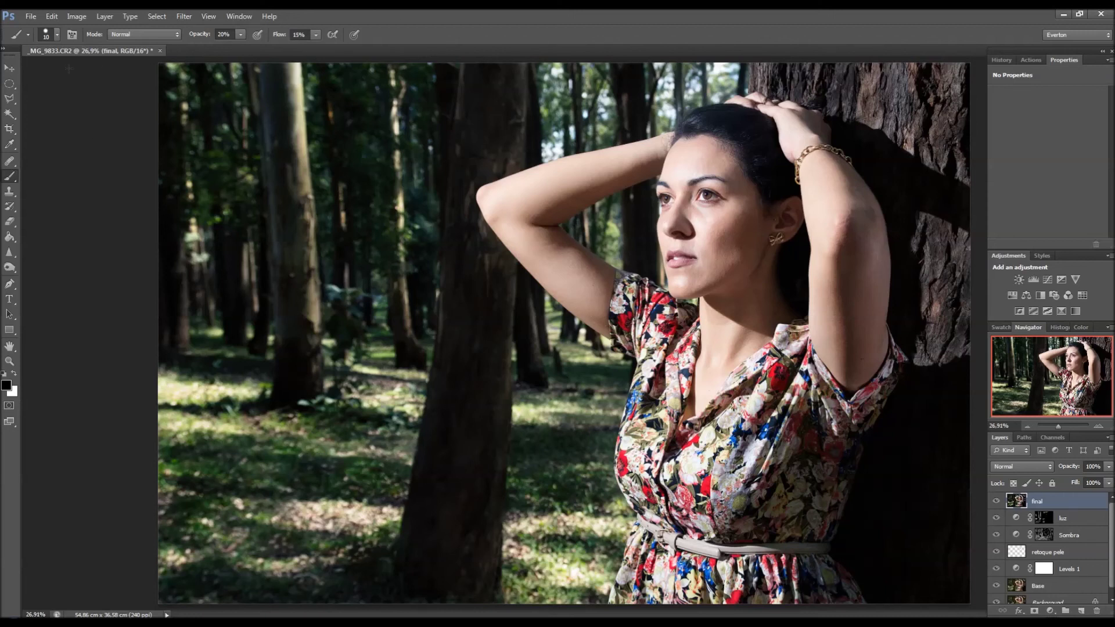
Save the layered portrait as _MG_9833.psd in Photoshop format in the shoot's Photoshop folder
{"action": "left_click", "coordinate": [31, 16]}
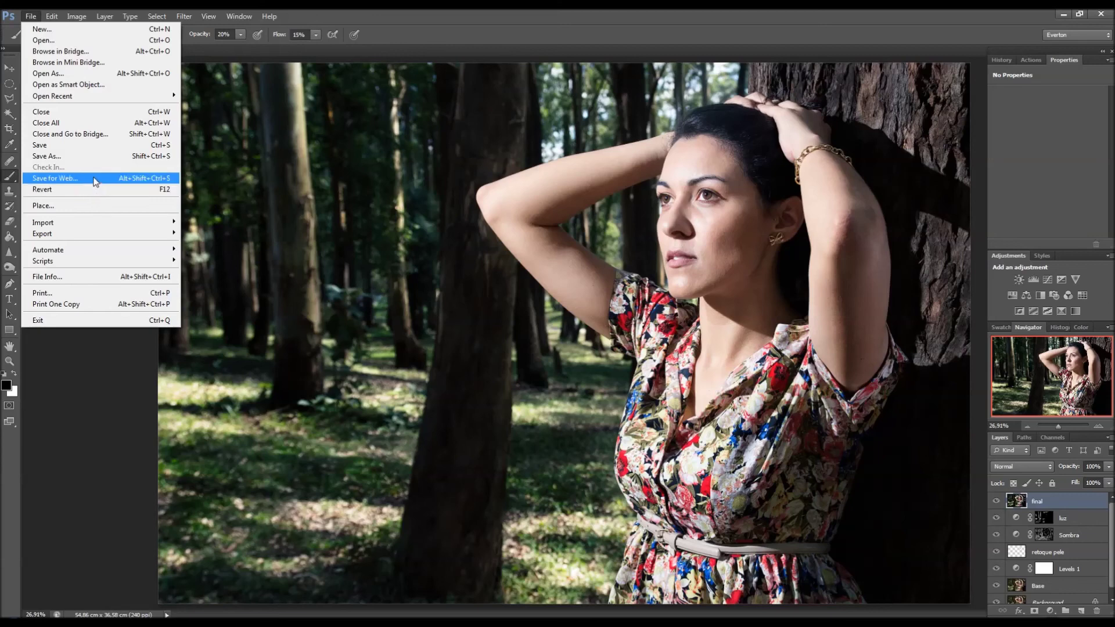
{"action": "left_click", "coordinate": [72, 156]}
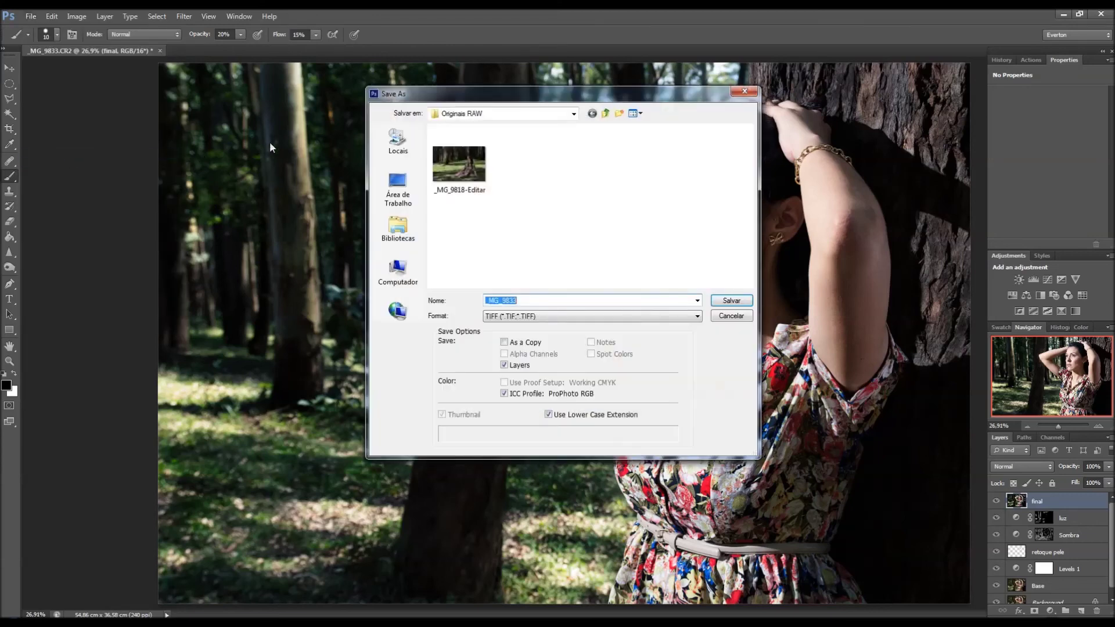
{"action": "left_click", "coordinate": [607, 115]}
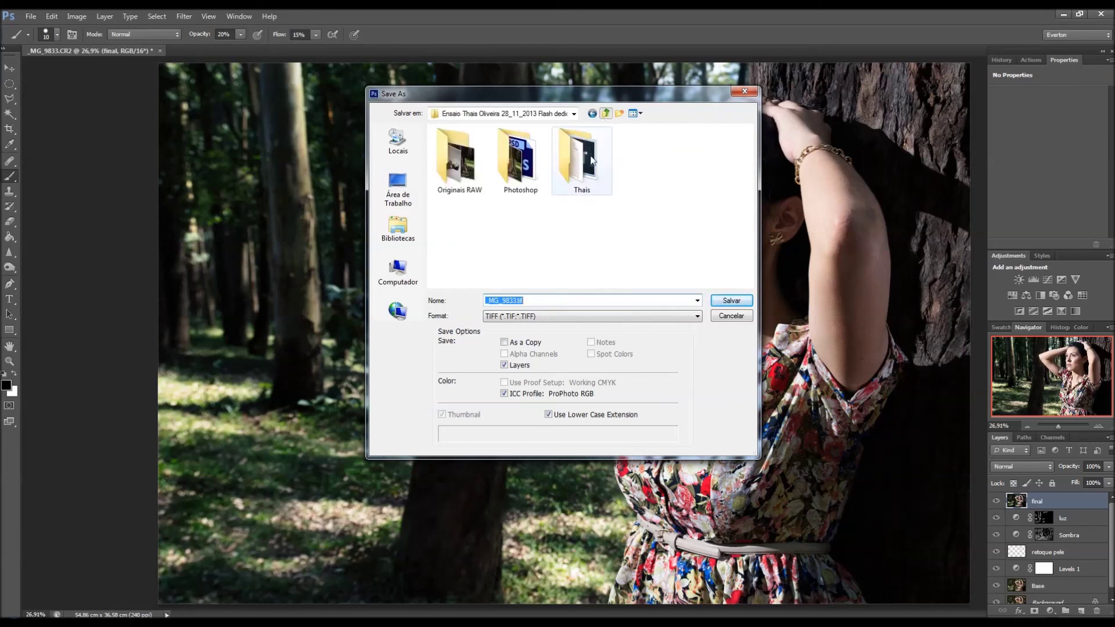
{"action": "double_click", "coordinate": [518, 164]}
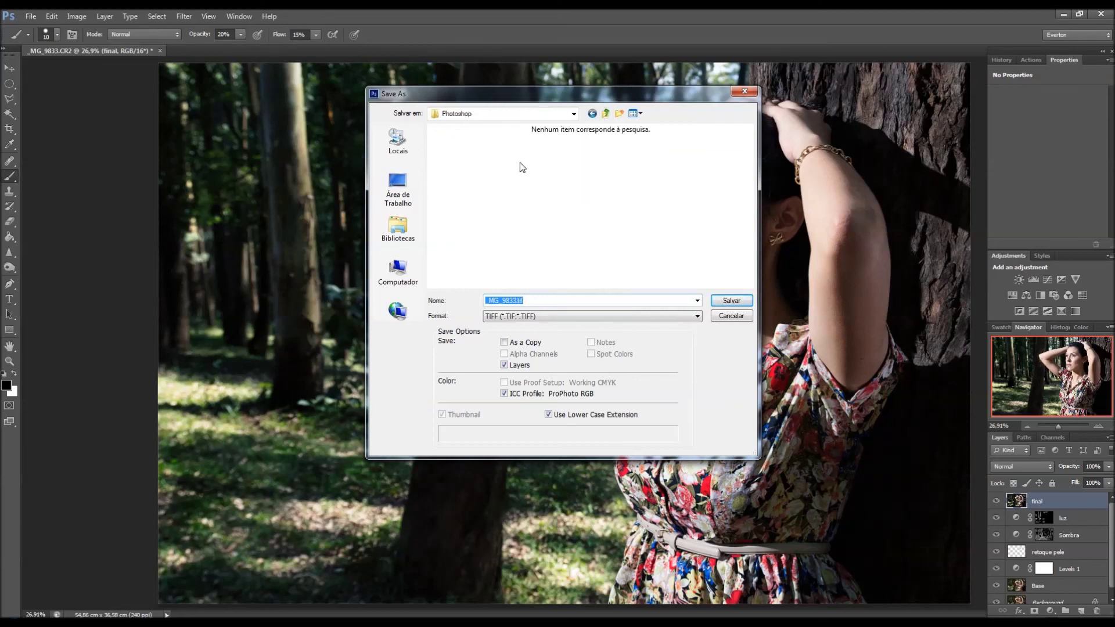
{"action": "left_click", "coordinate": [545, 316]}
{"action": "left_click", "coordinate": [559, 326]}
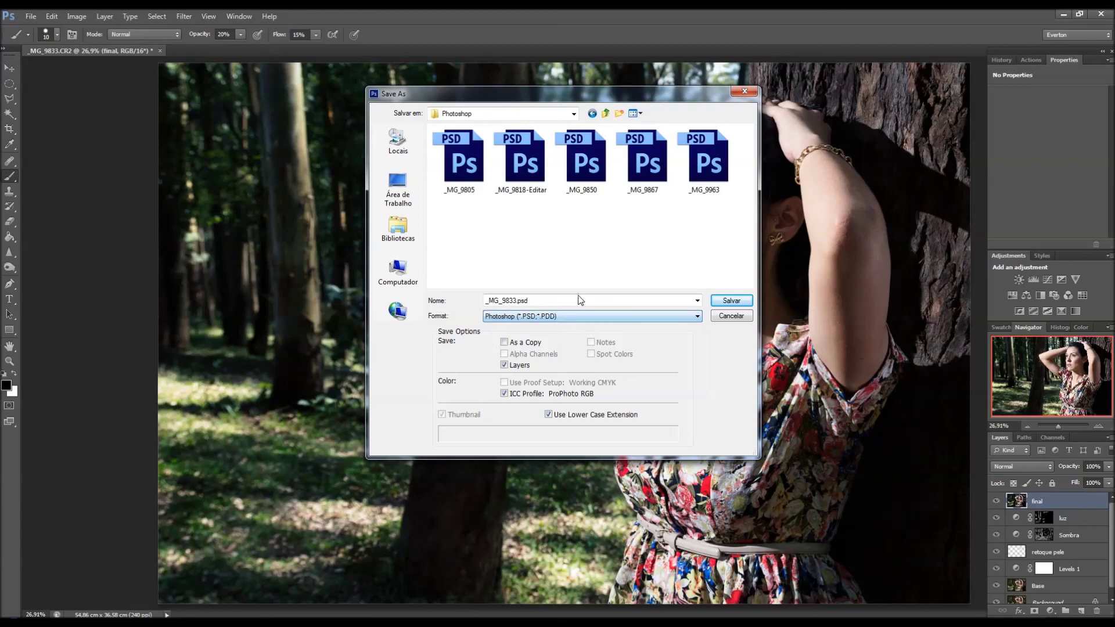
{"action": "left_click", "coordinate": [742, 304]}
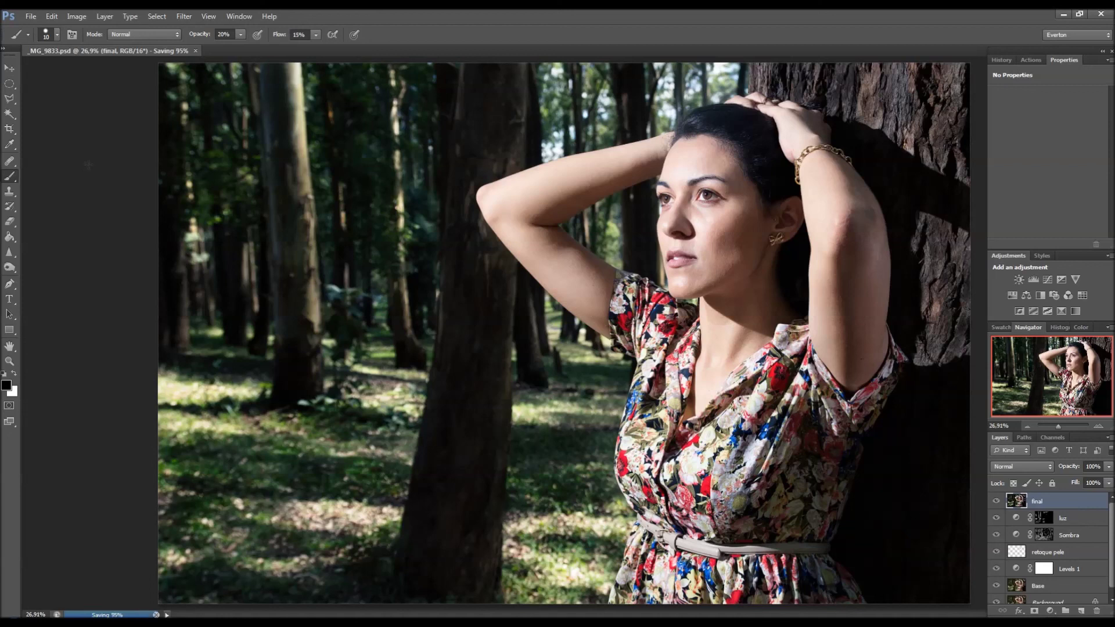
Set up a Save for Web export of the portrait scaled to 35 percent, checking the face and arms in the preview
{"action": "left_click", "coordinate": [31, 16]}
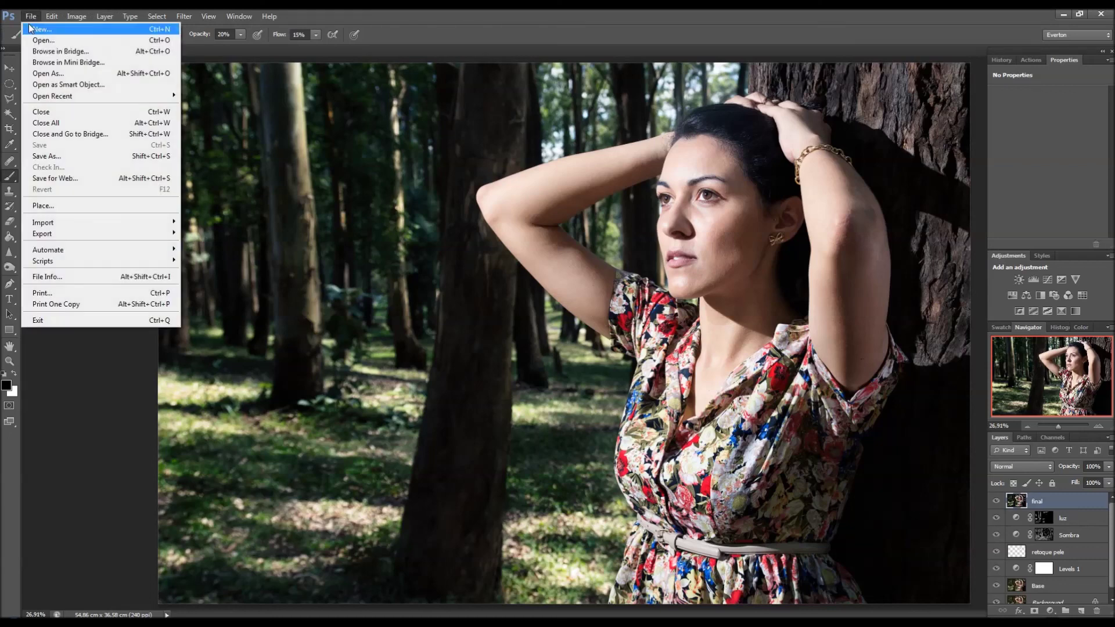
{"action": "left_click", "coordinate": [80, 181]}
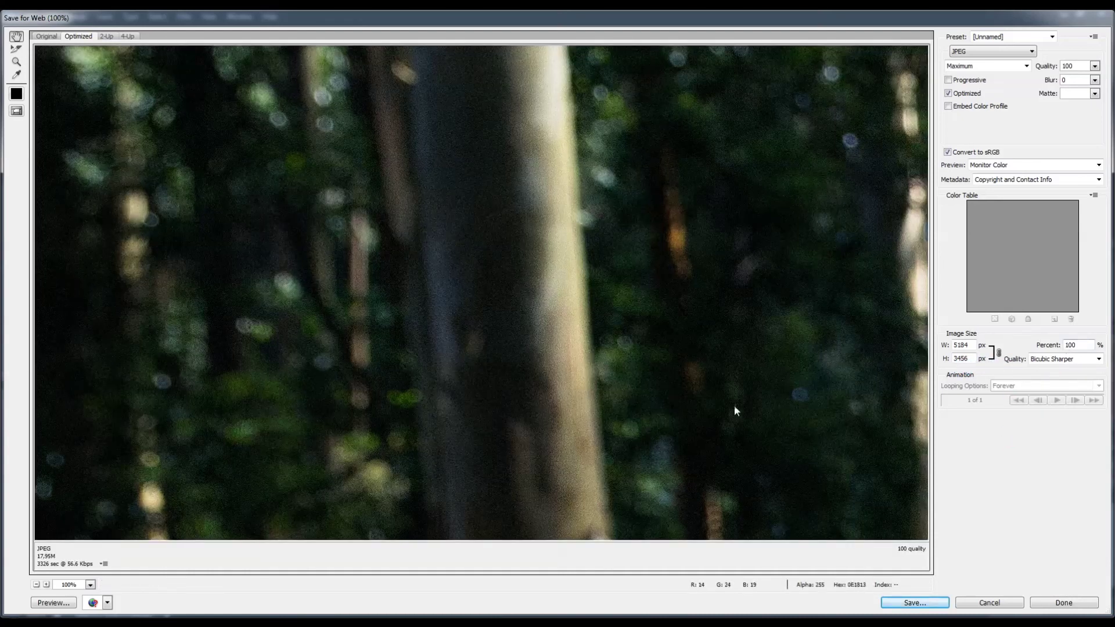
{"action": "left_click_drag", "start_coordinate": [771, 440], "coordinate": [442, 255]}
{"action": "left_click_drag", "start_coordinate": [762, 266], "coordinate": [408, 337]}
{"action": "left_click_drag", "start_coordinate": [697, 268], "coordinate": [461, 324]}
{"action": "left_click_drag", "start_coordinate": [633, 316], "coordinate": [523, 314]}
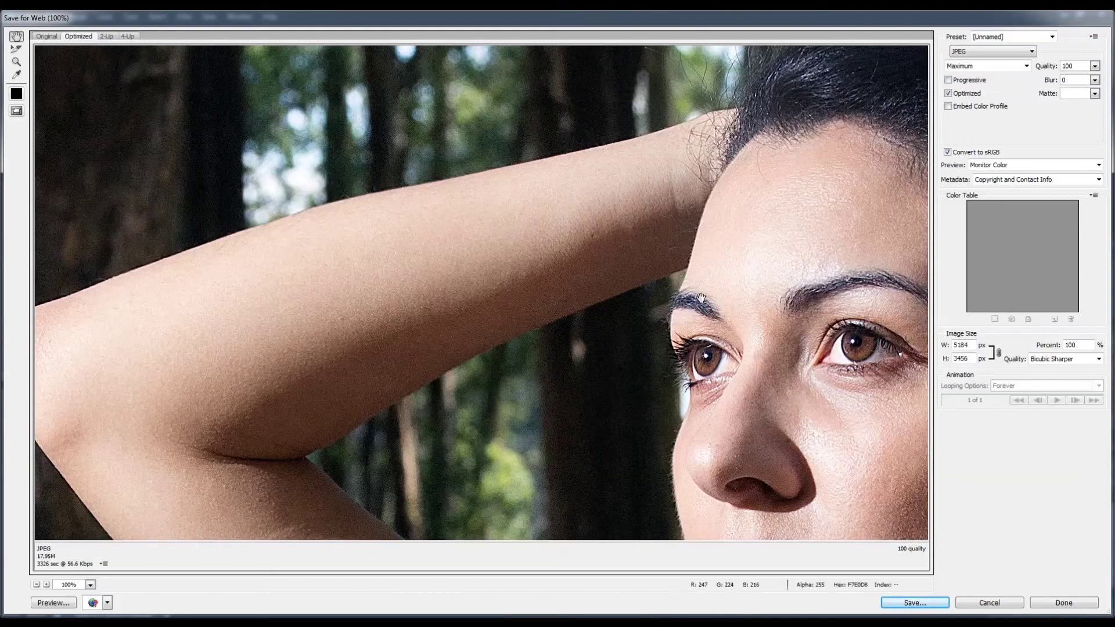
{"action": "left_click_drag", "start_coordinate": [859, 349], "coordinate": [551, 273]}
{"action": "left_click_drag", "start_coordinate": [613, 353], "coordinate": [514, 279]}
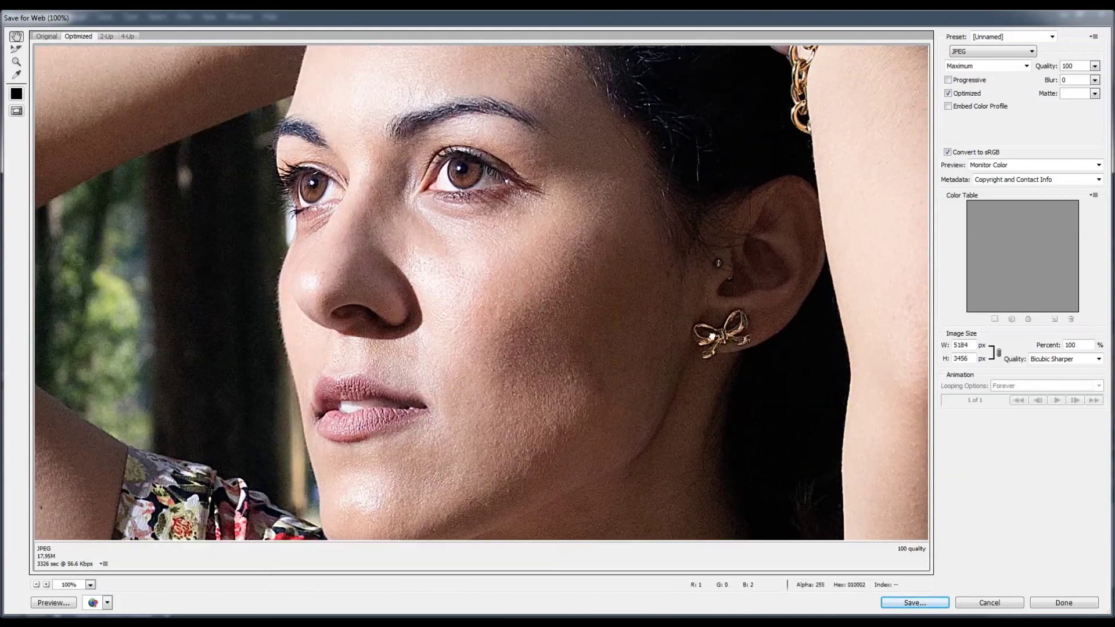
{"action": "left_click_drag", "start_coordinate": [1079, 345], "coordinate": [1068, 345]}
{"action": "type", "text": "35"}
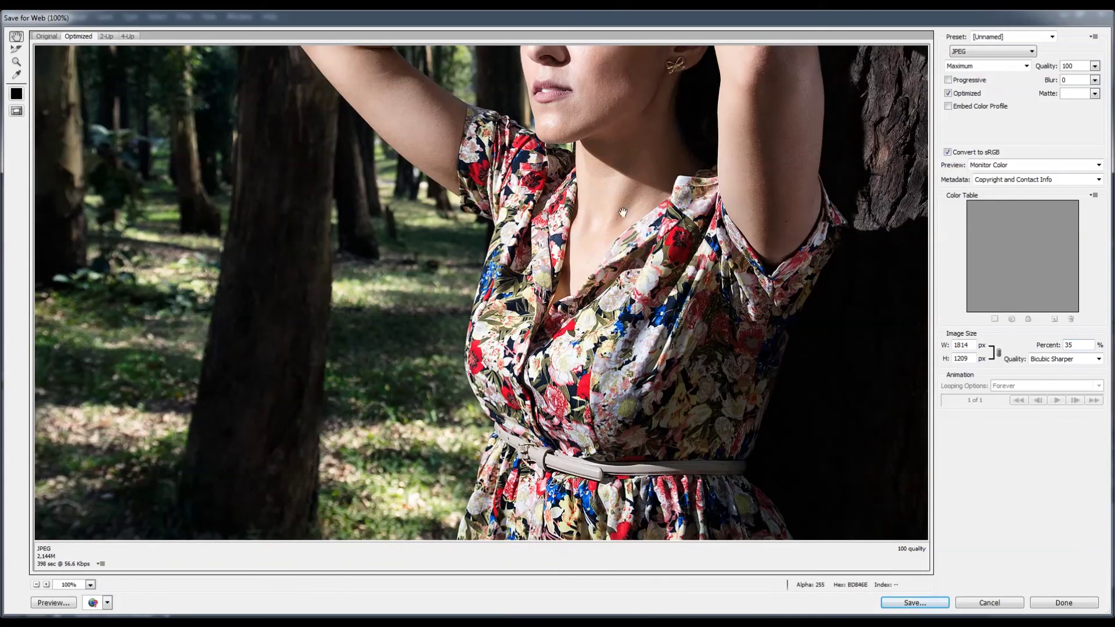
{"action": "left_click_drag", "start_coordinate": [643, 163], "coordinate": [649, 303]}
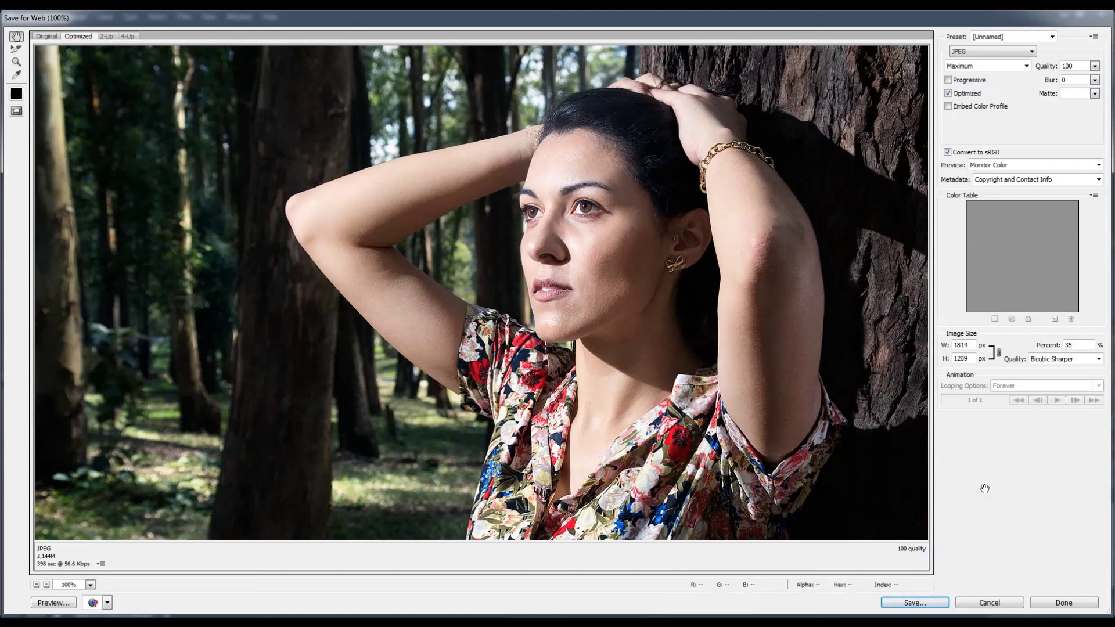
Start saving the web export and choose the Photoshop folder inside the 28_11_2013 Flash dedicado shoot folder in Imagens as its destination
{"action": "left_click", "coordinate": [945, 601]}
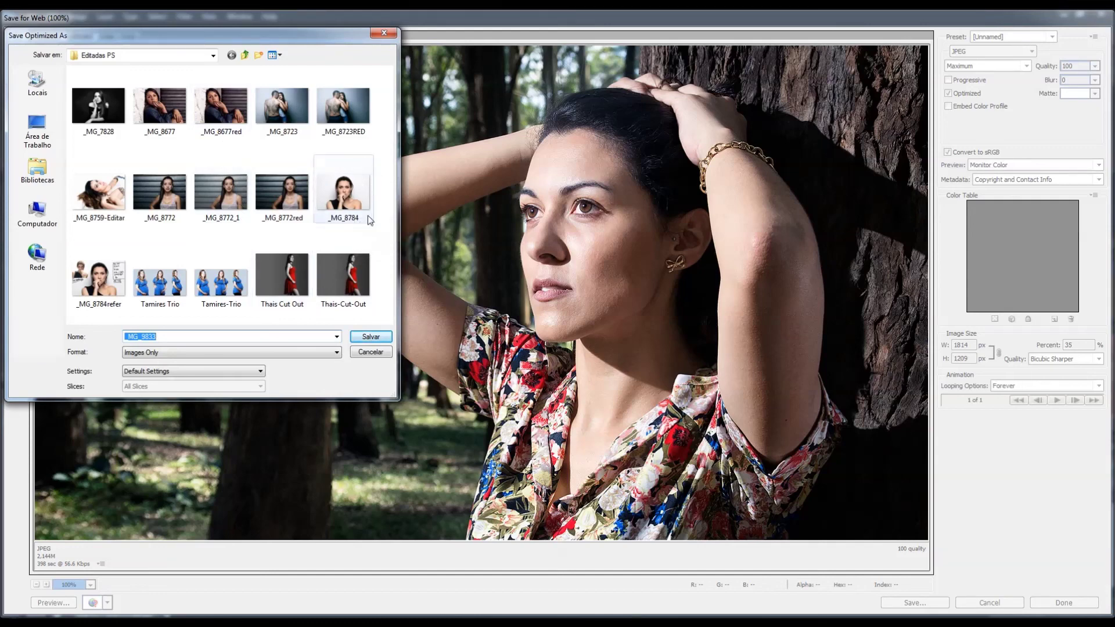
{"action": "left_click", "coordinate": [244, 54]}
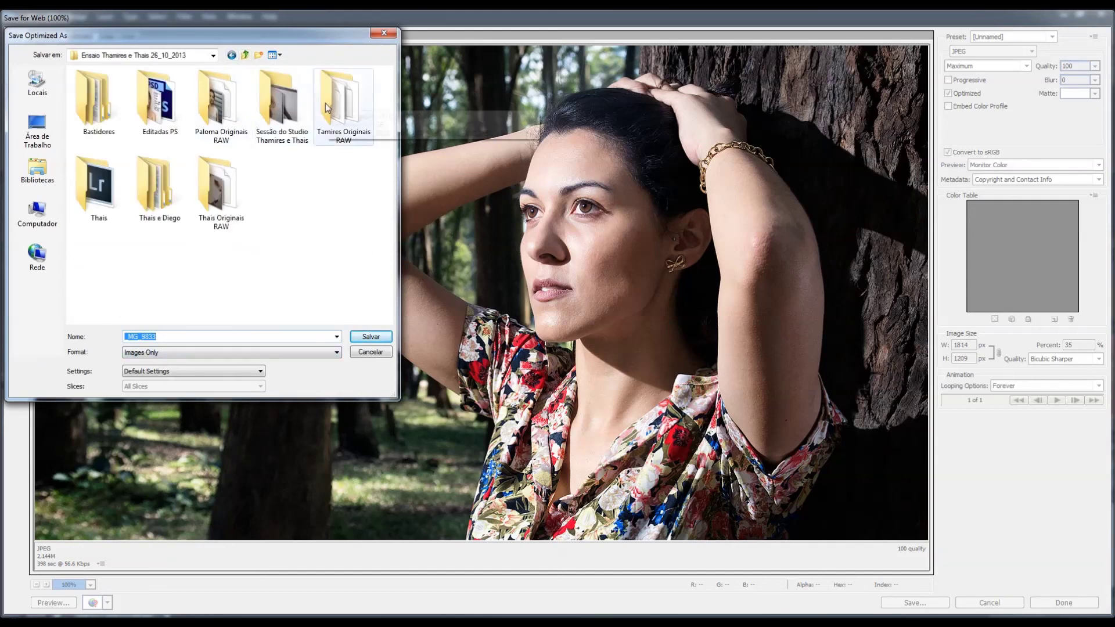
{"action": "left_click", "coordinate": [38, 171]}
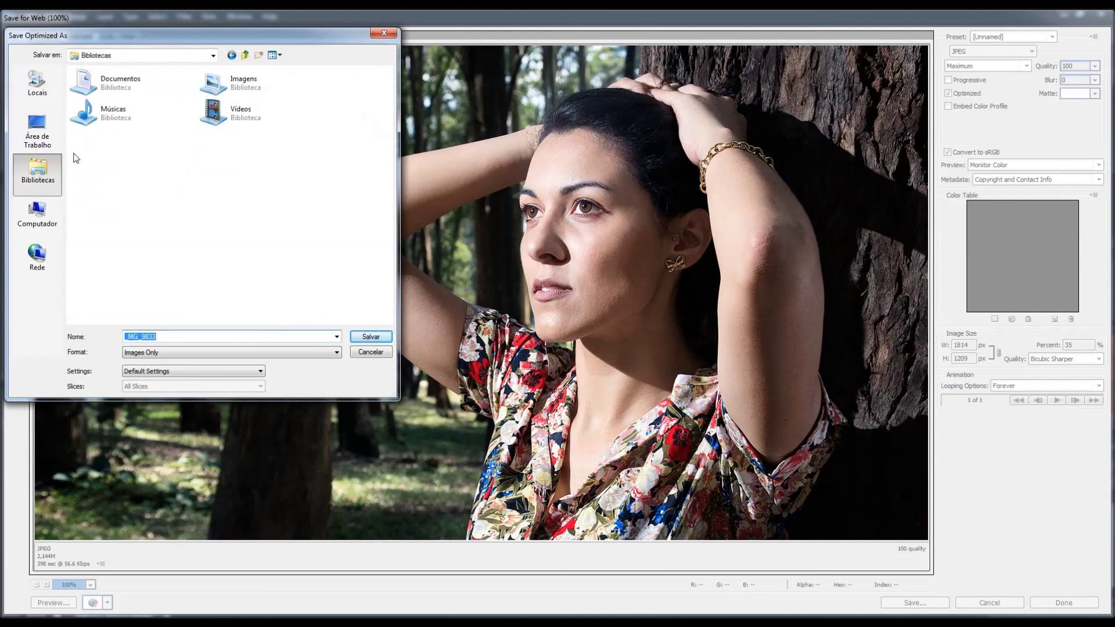
{"action": "left_click", "coordinate": [220, 88]}
{"action": "double_click", "coordinate": [245, 86]}
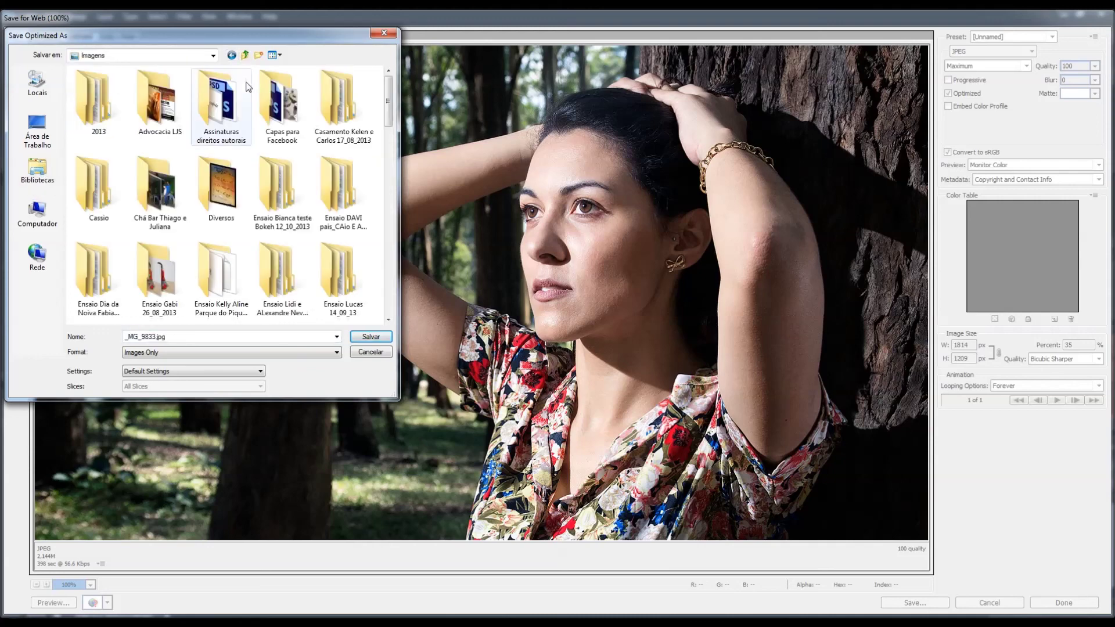
{"action": "left_click_drag", "start_coordinate": [389, 95], "coordinate": [377, 156]}
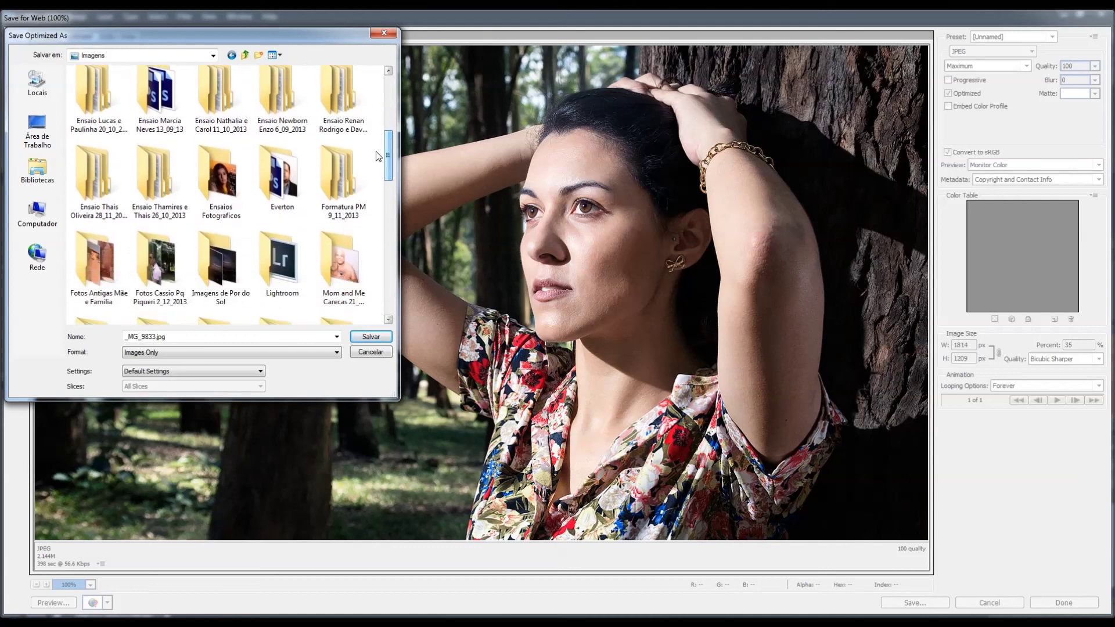
{"action": "left_click", "coordinate": [94, 183]}
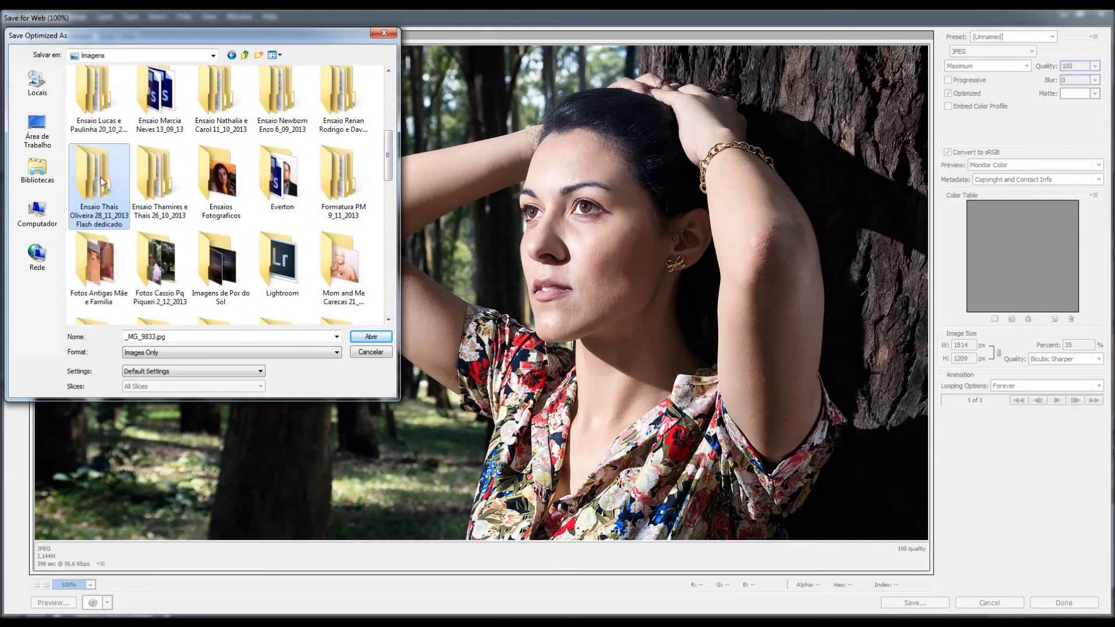
{"action": "double_click", "coordinate": [103, 183]}
{"action": "double_click", "coordinate": [168, 111]}
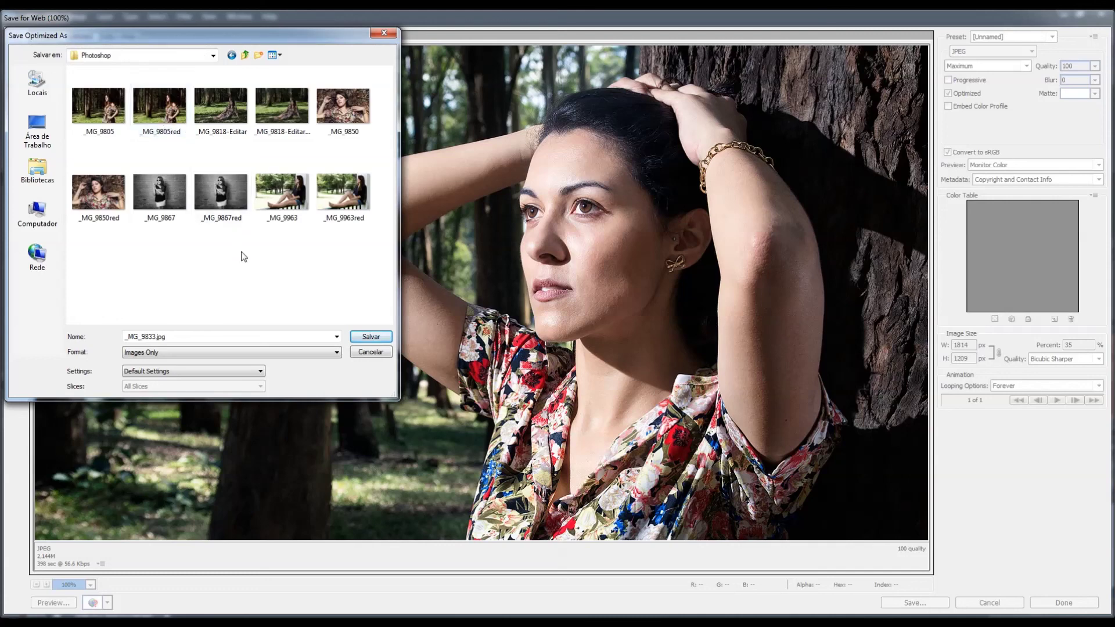
Name the web export _MG_9833red.jpg and save it
{"action": "double_click", "coordinate": [188, 335]}
{"action": "left_click", "coordinate": [153, 337]}
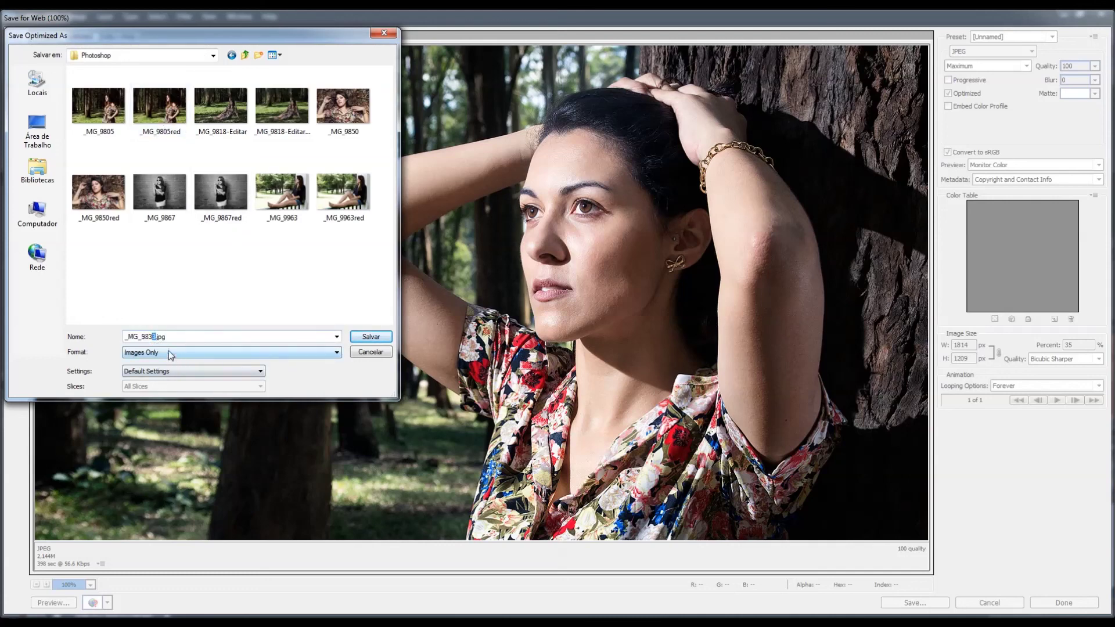
{"action": "type", "text": "red"}
{"action": "left_click", "coordinate": [354, 336]}
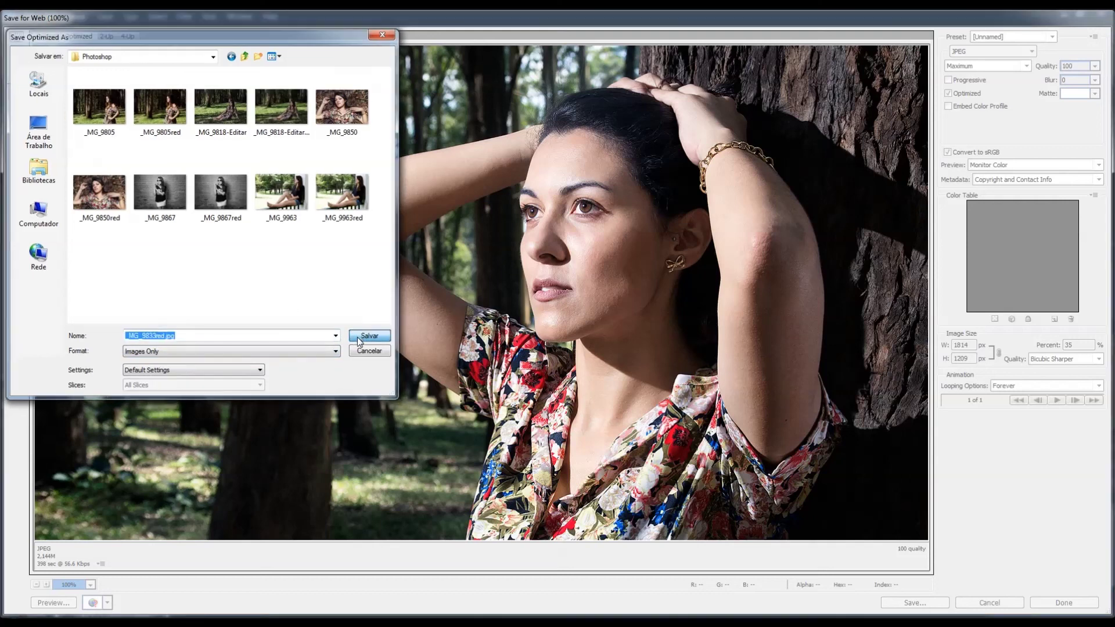